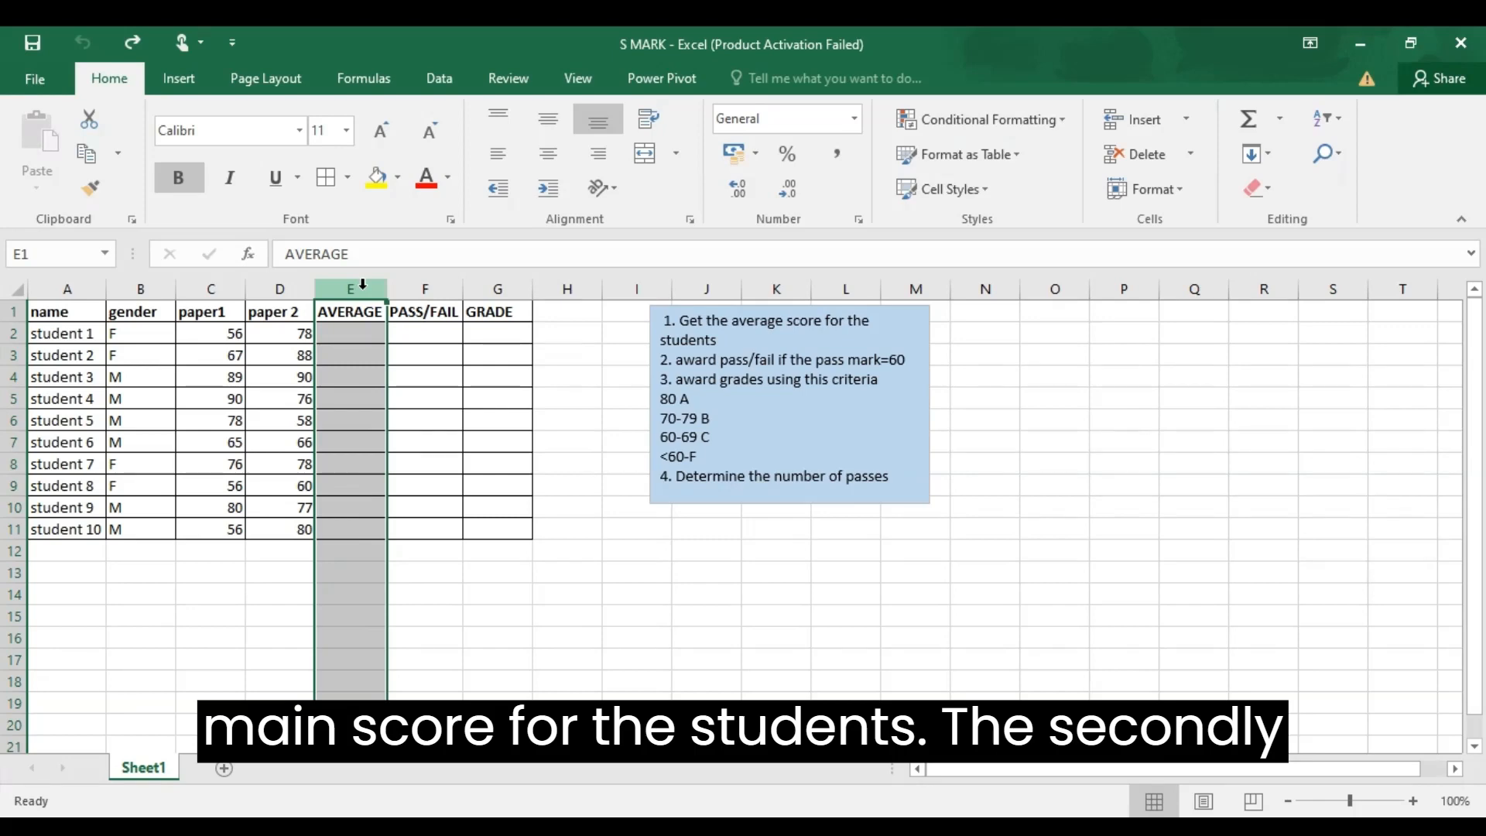
Review the PASS/FAIL and GRADE columns and the grading criteria in the instruction text box.
click(404, 289)
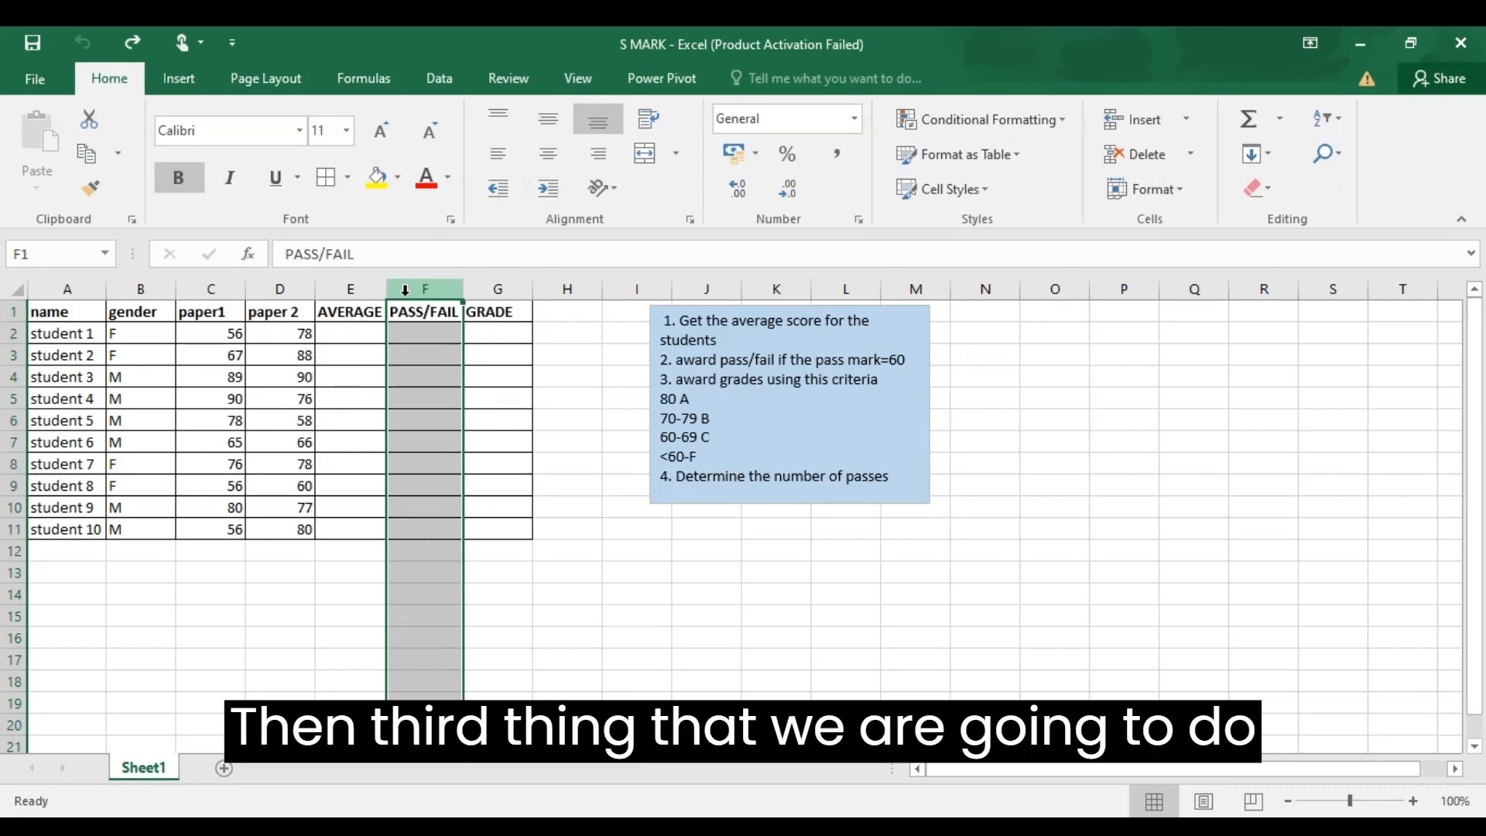
click(498, 289)
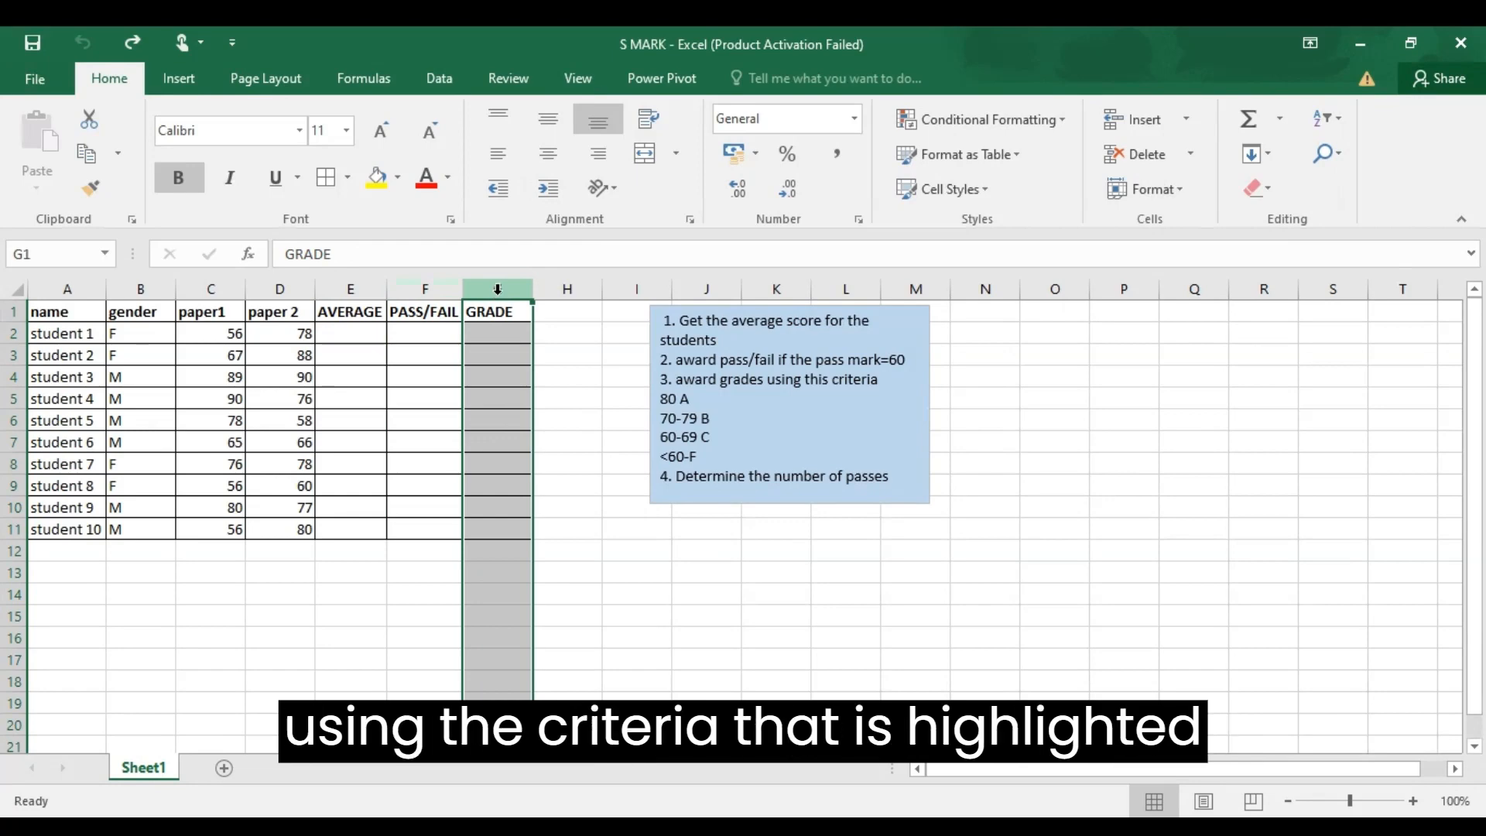
drag(700, 458, 662, 402)
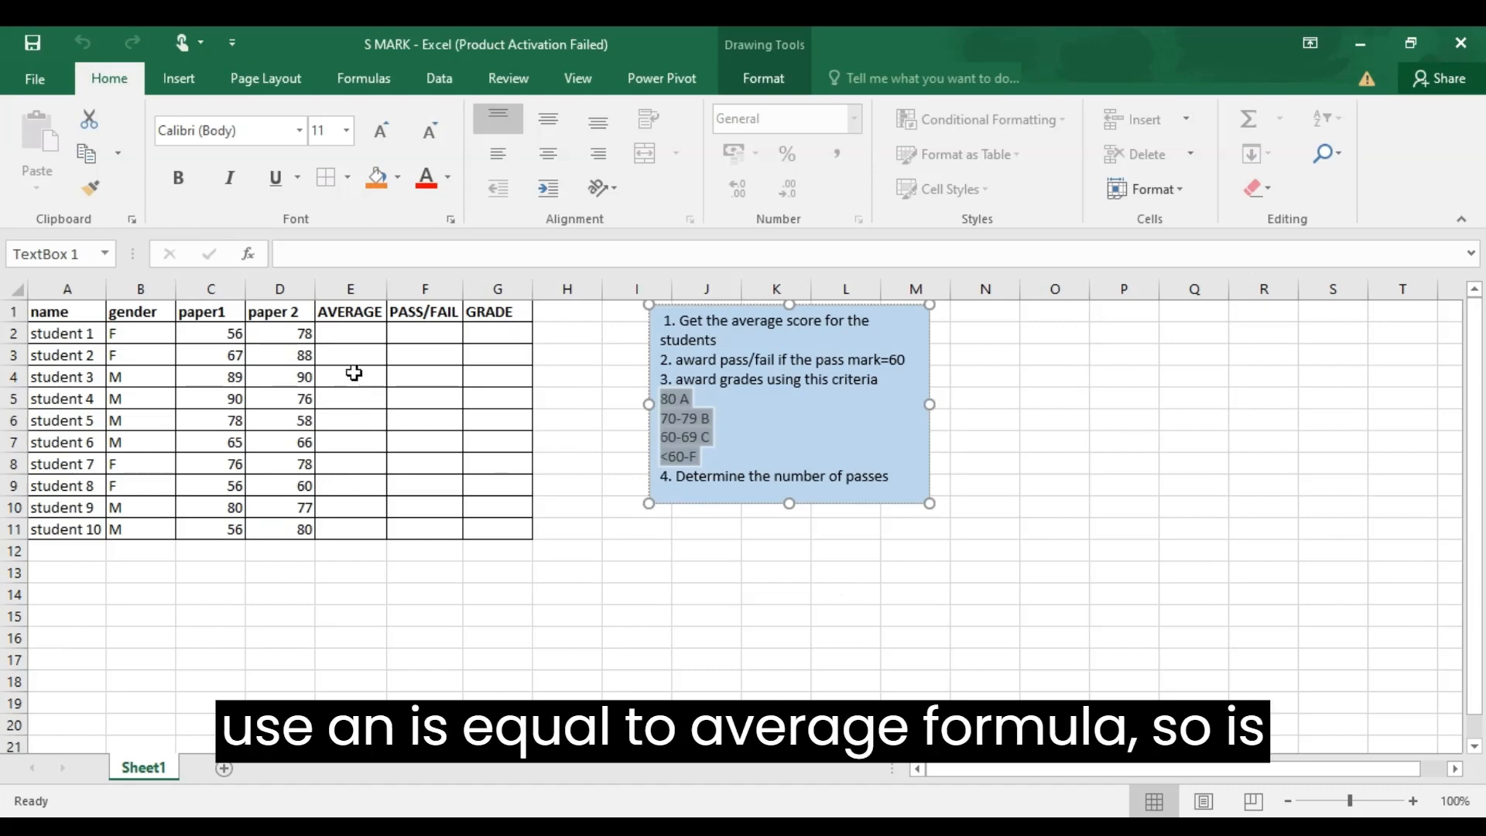
click(641, 554)
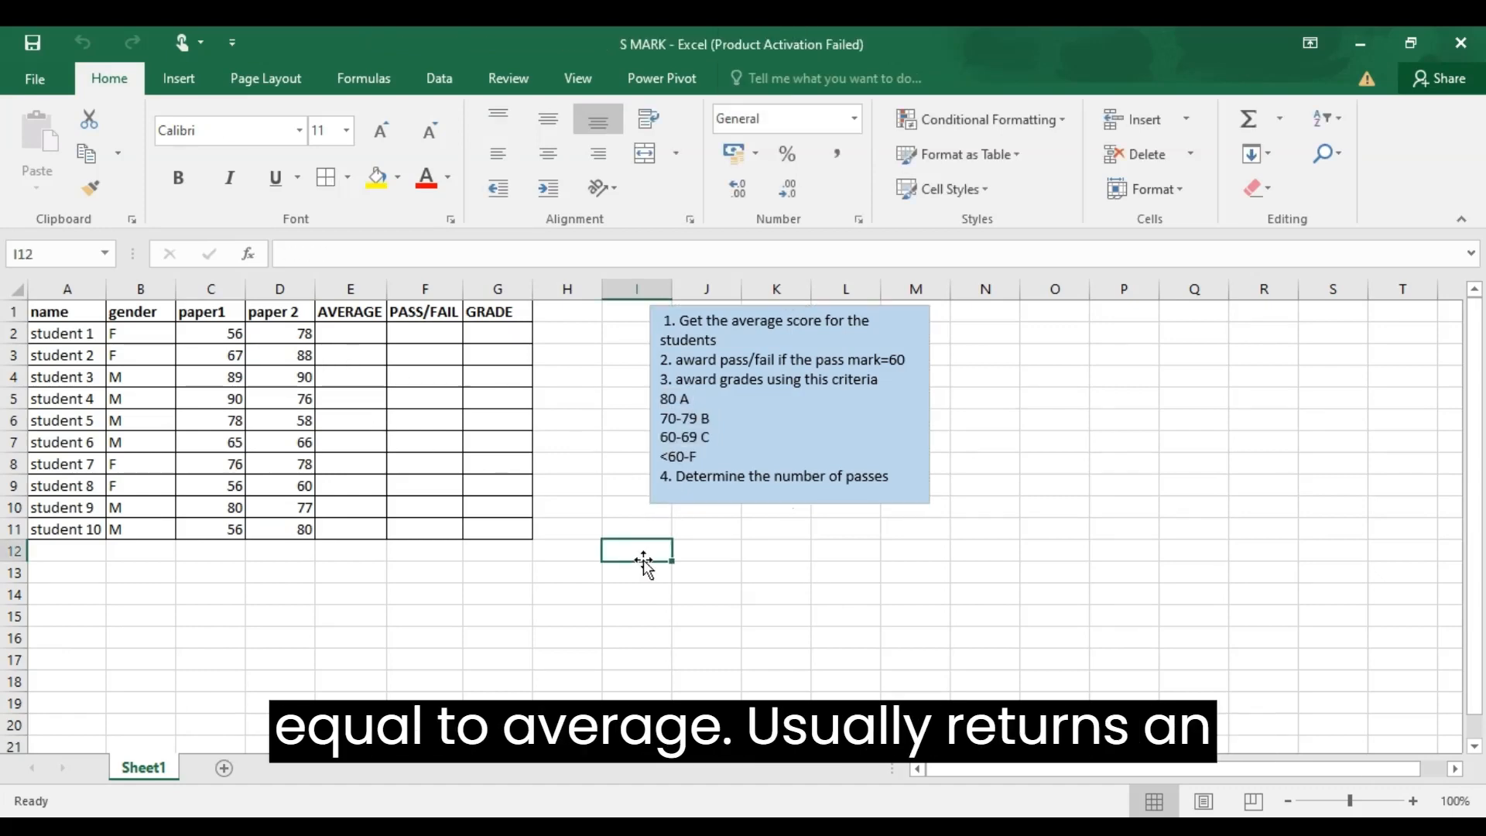
Calculate student 1's average in E2 with =AVERAGE(C2:D2) and fill the formula down to E11.
click(343, 333)
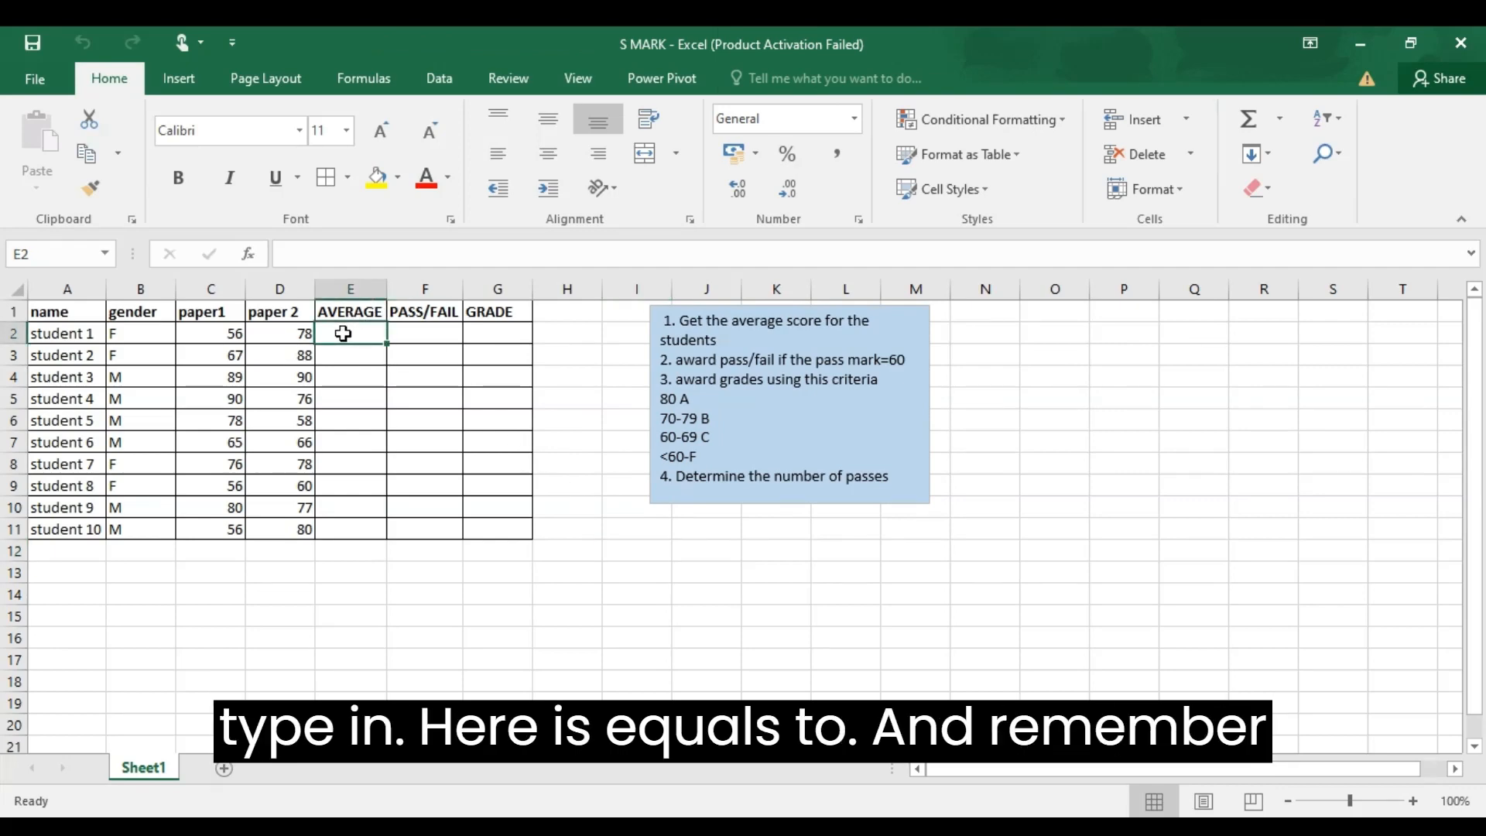
text(=)
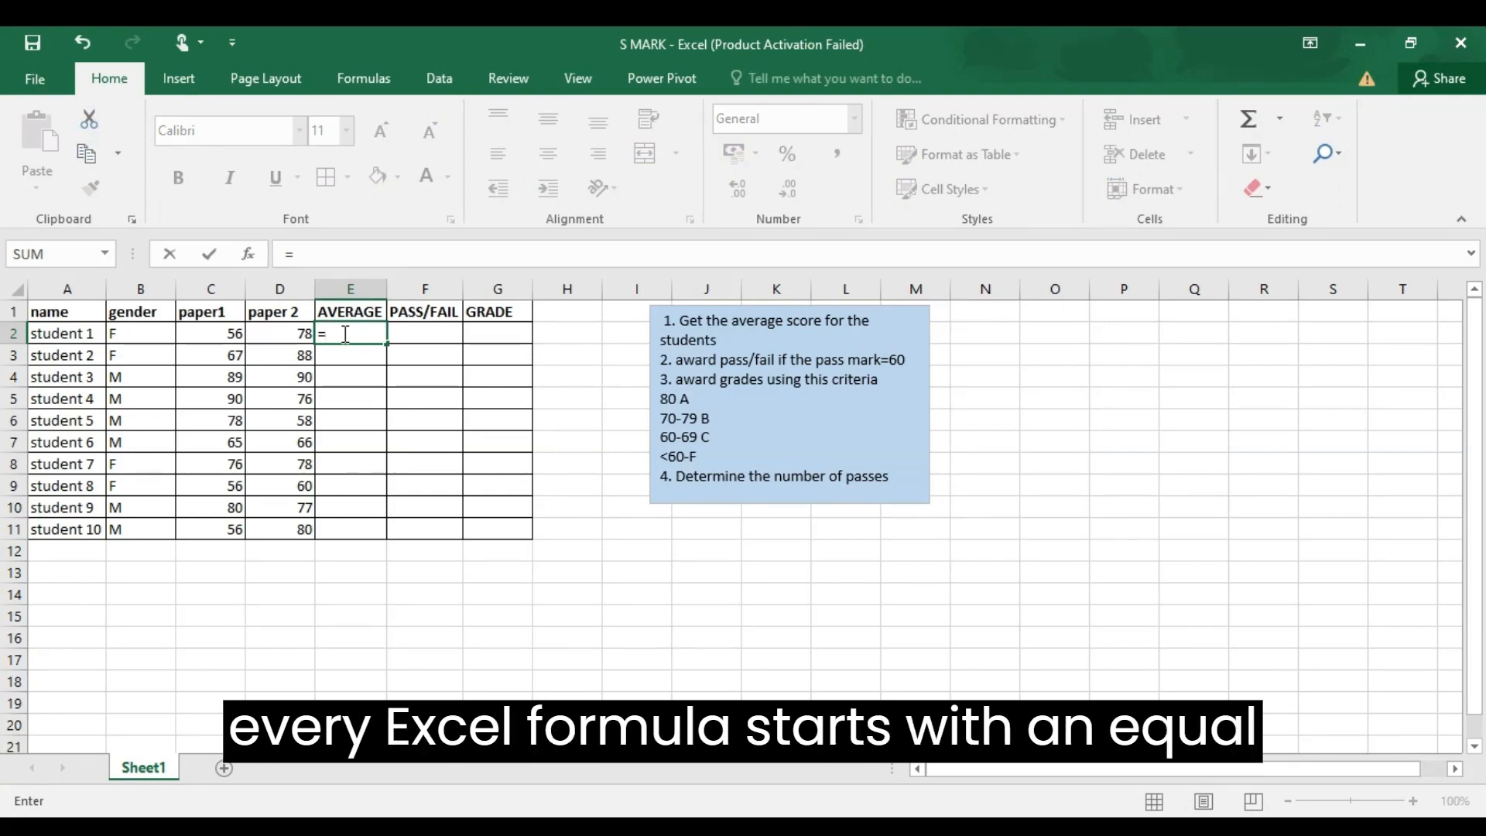
text(A)
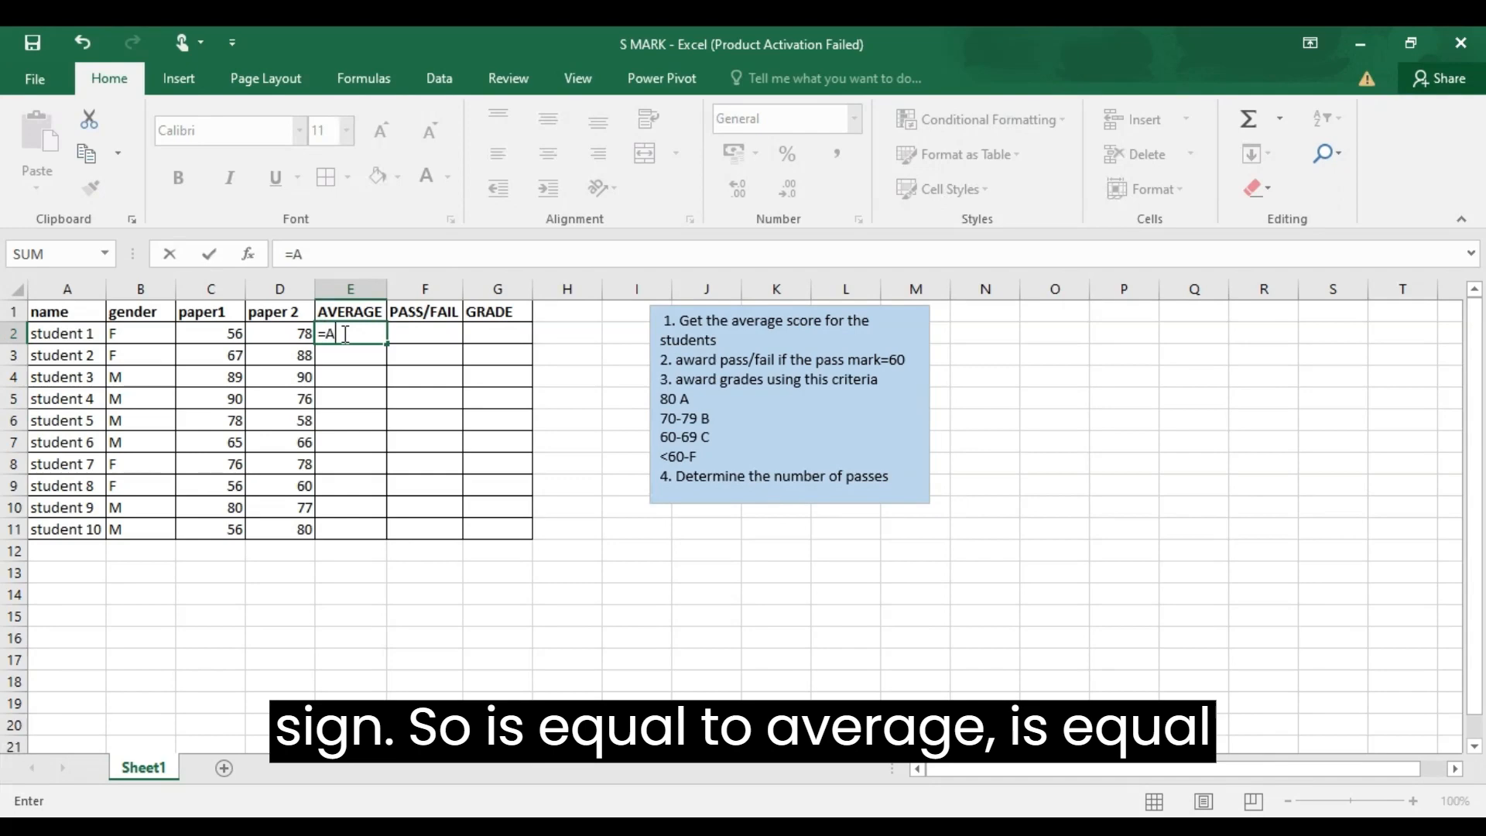
text(VERAGE()
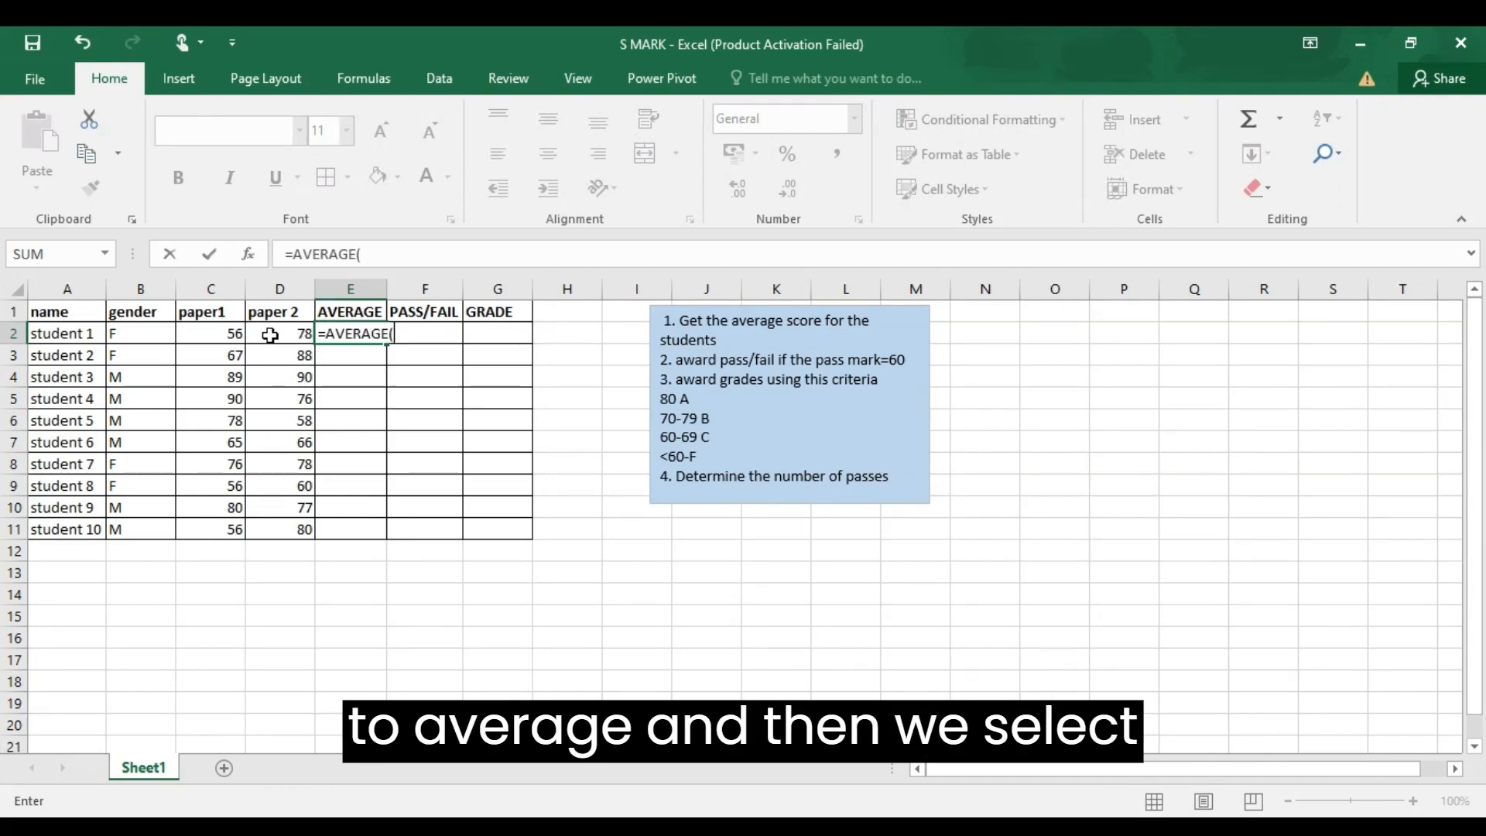
click(217, 333)
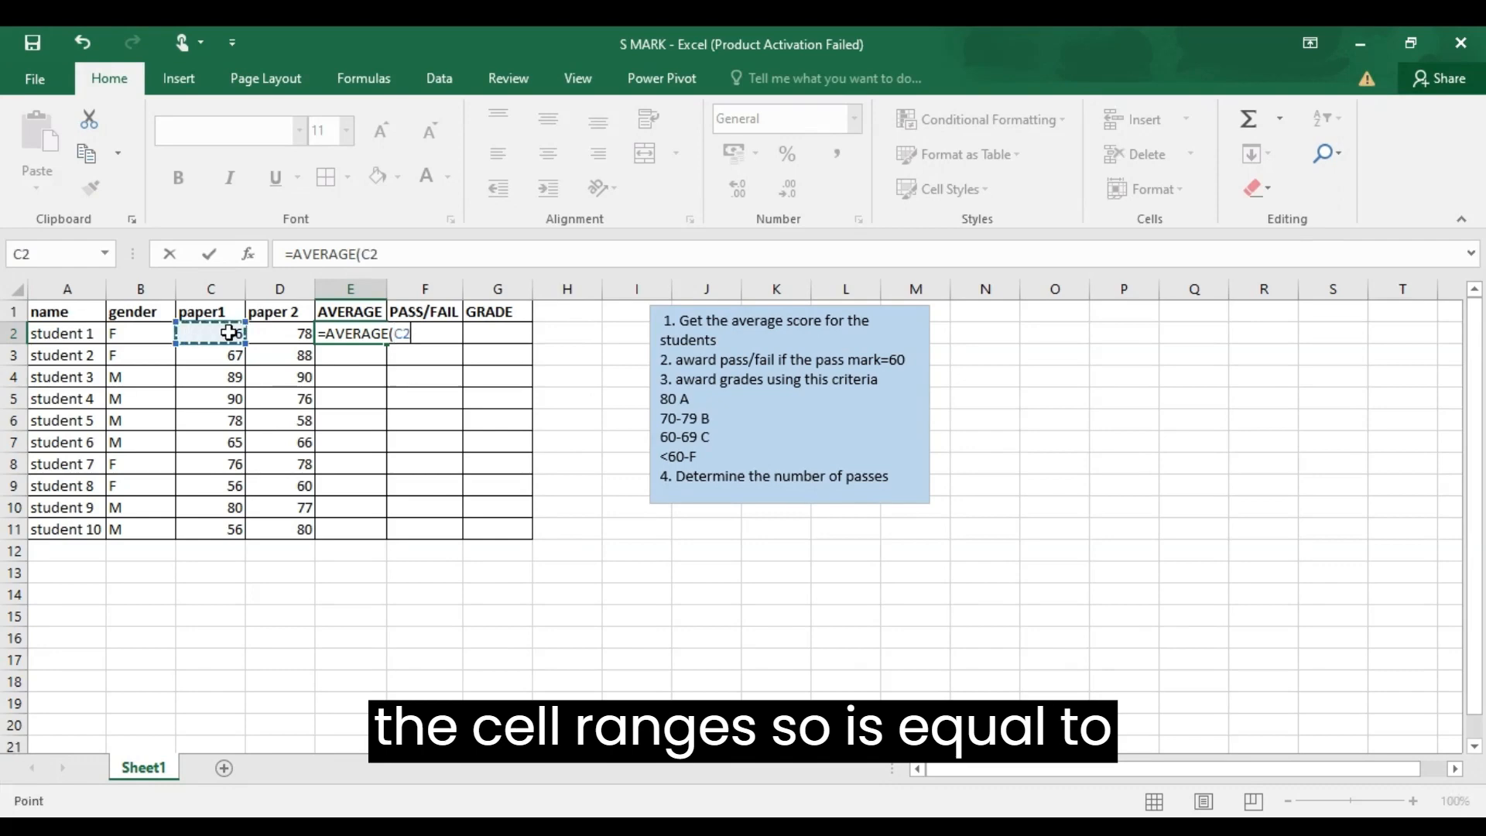
drag(244, 333, 259, 336)
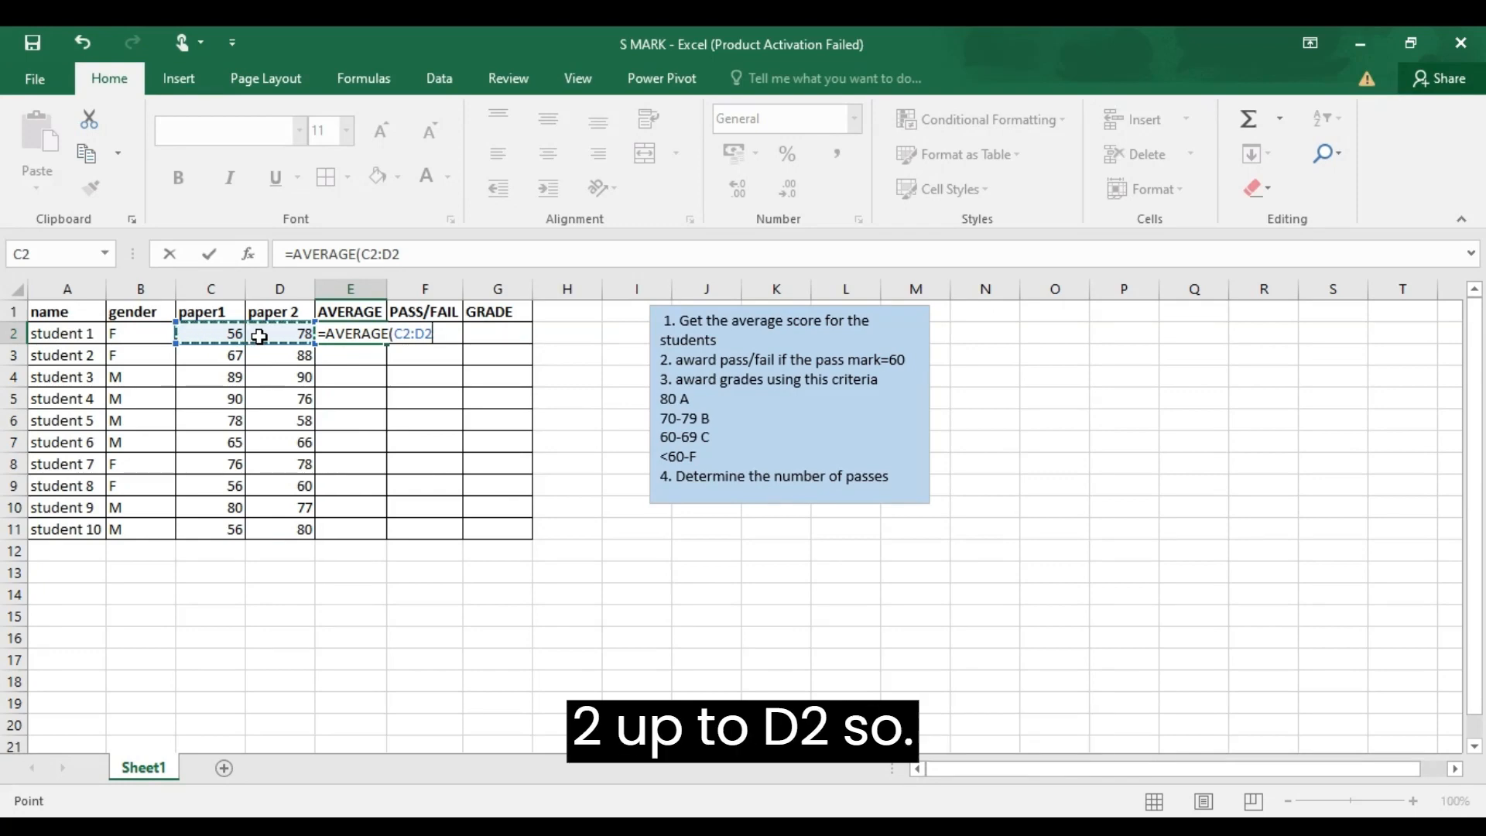
key(Return)
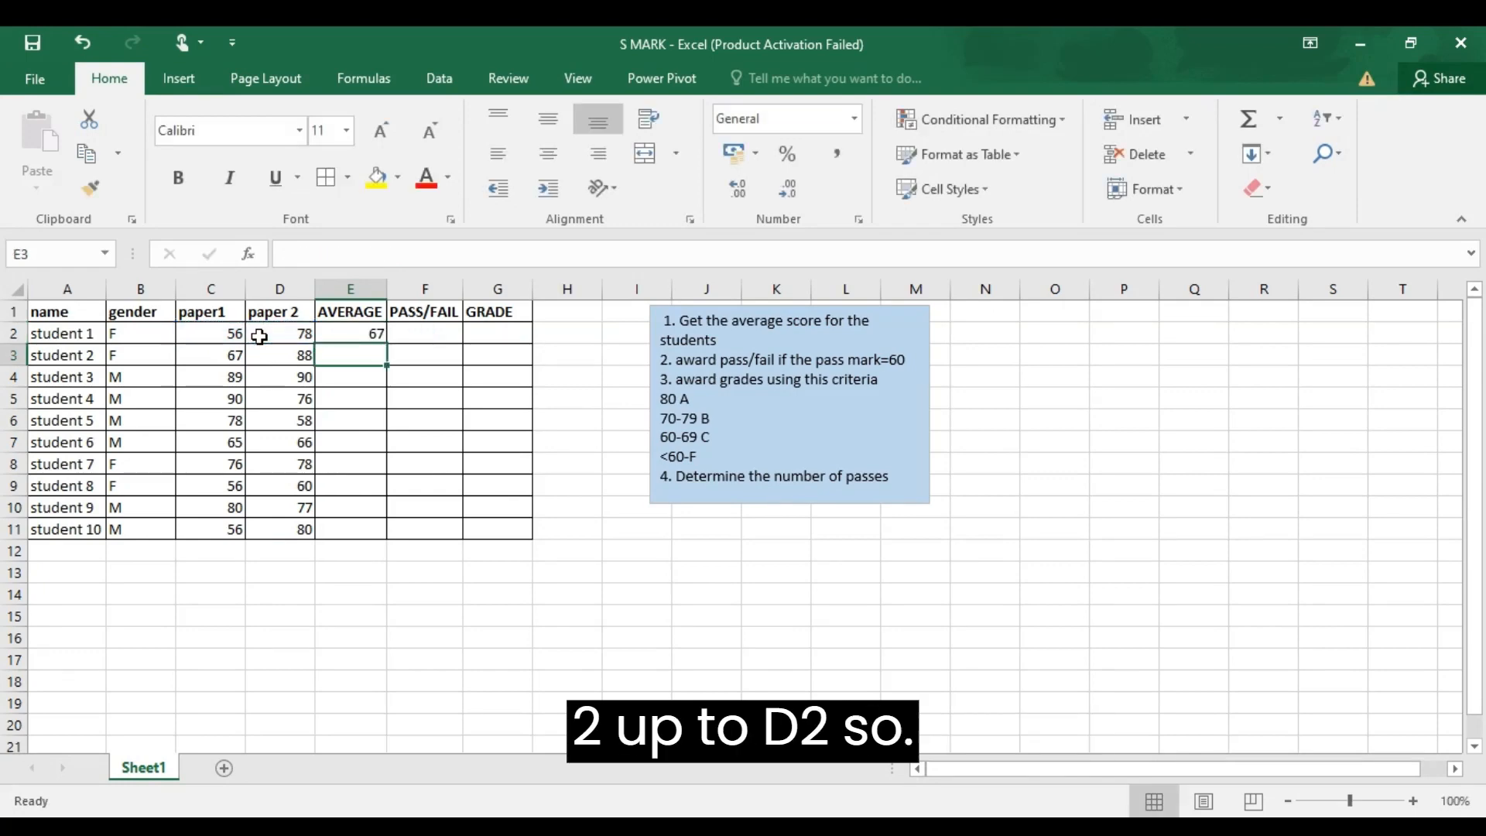
click(339, 333)
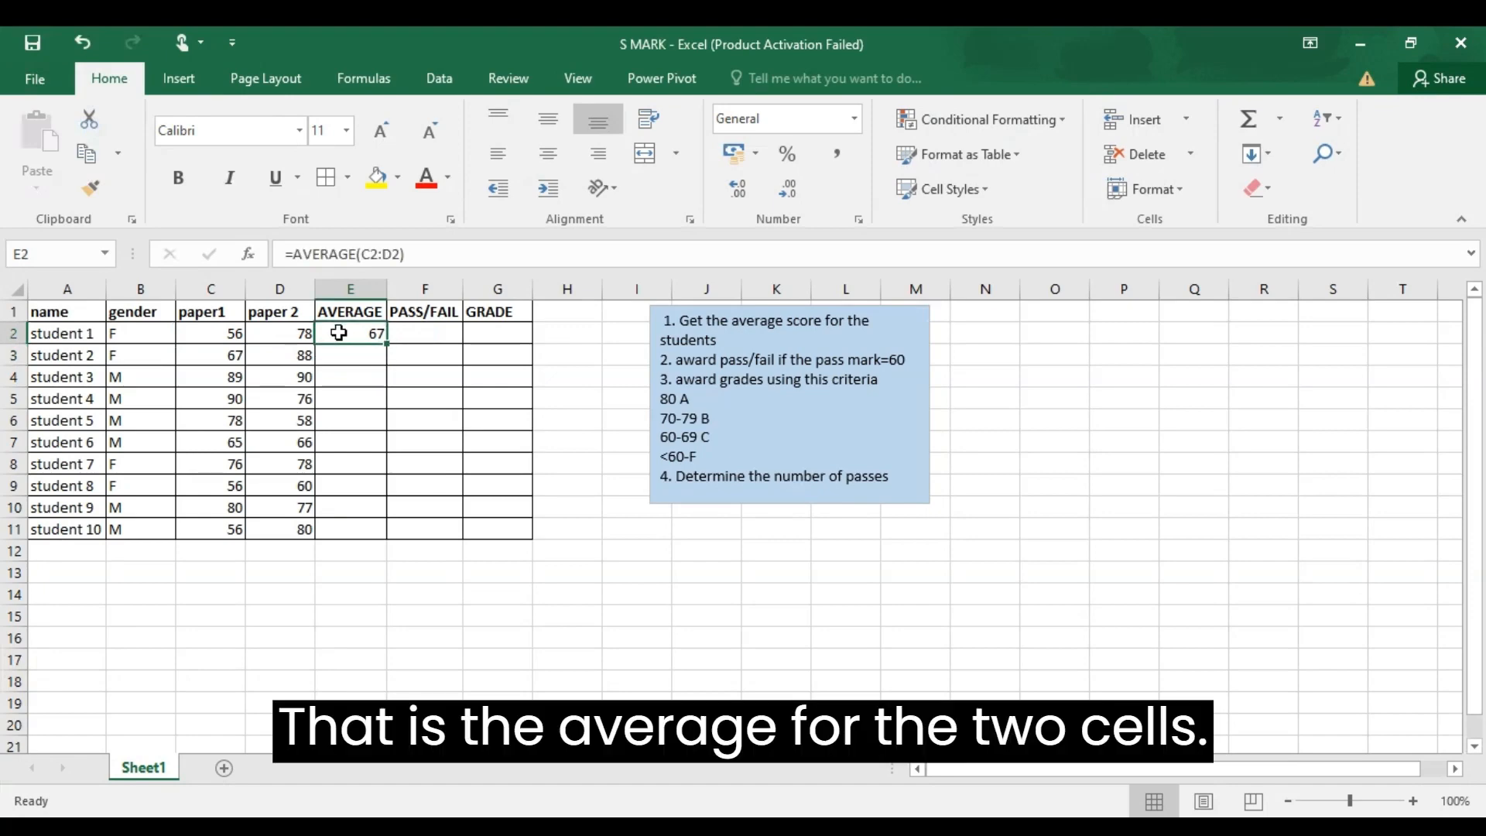
double_click(386, 344)
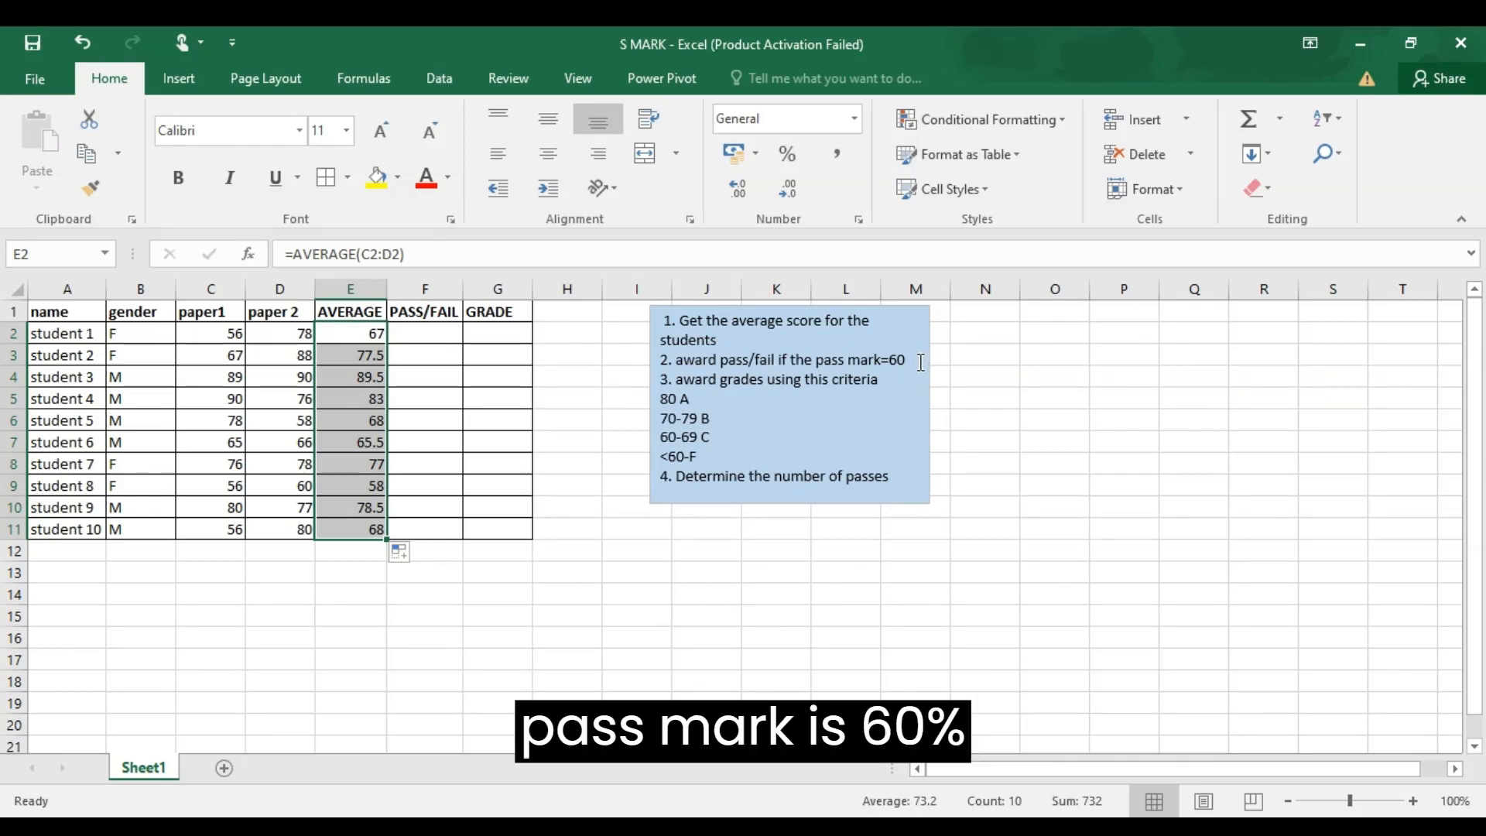
Check the pass mark in the instructions and start an IF formula in F2 that tests whether E2>=60.
click(894, 362)
double_click(892, 362)
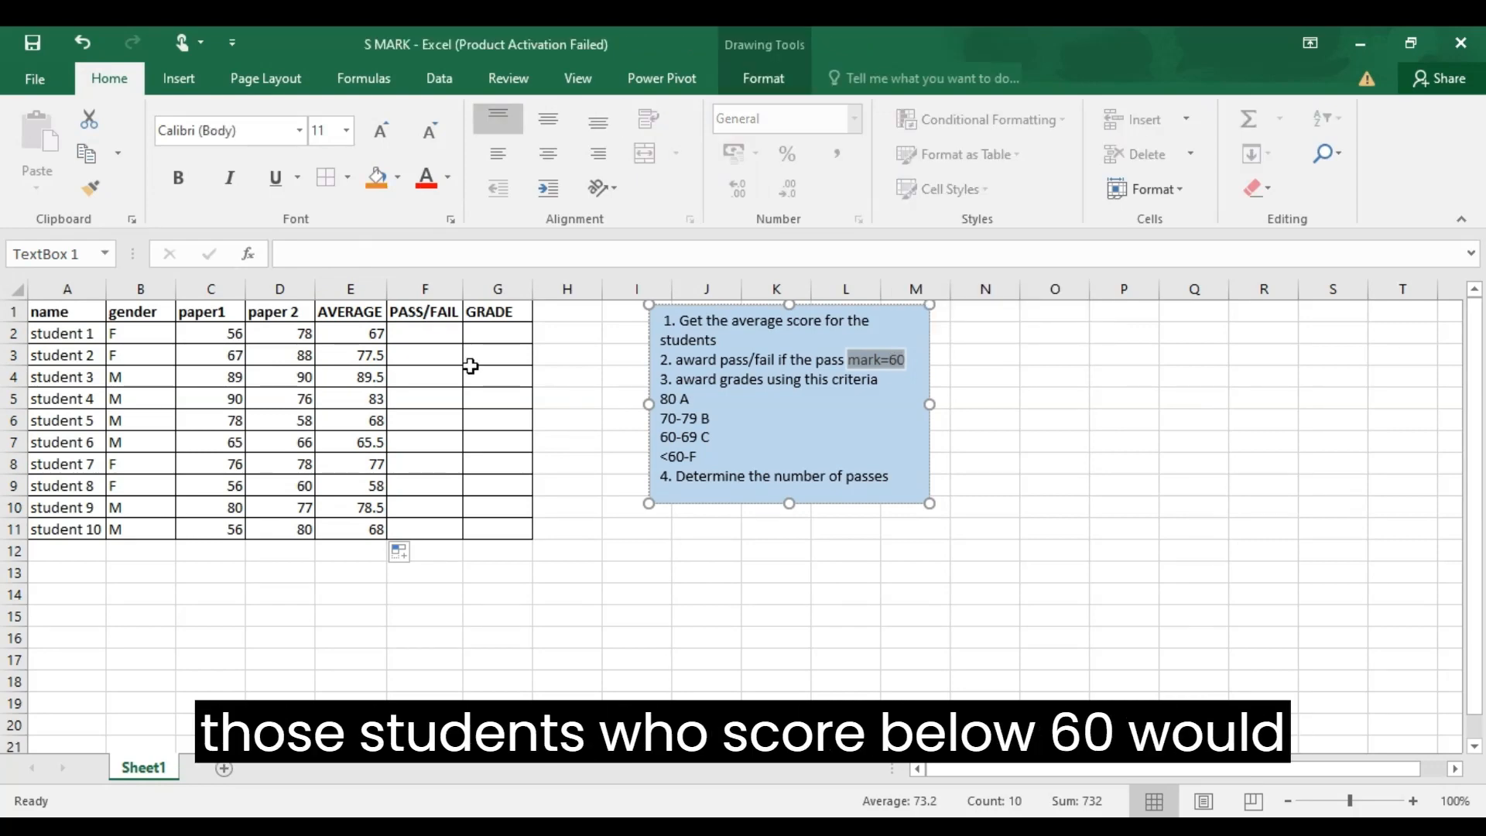
click(431, 338)
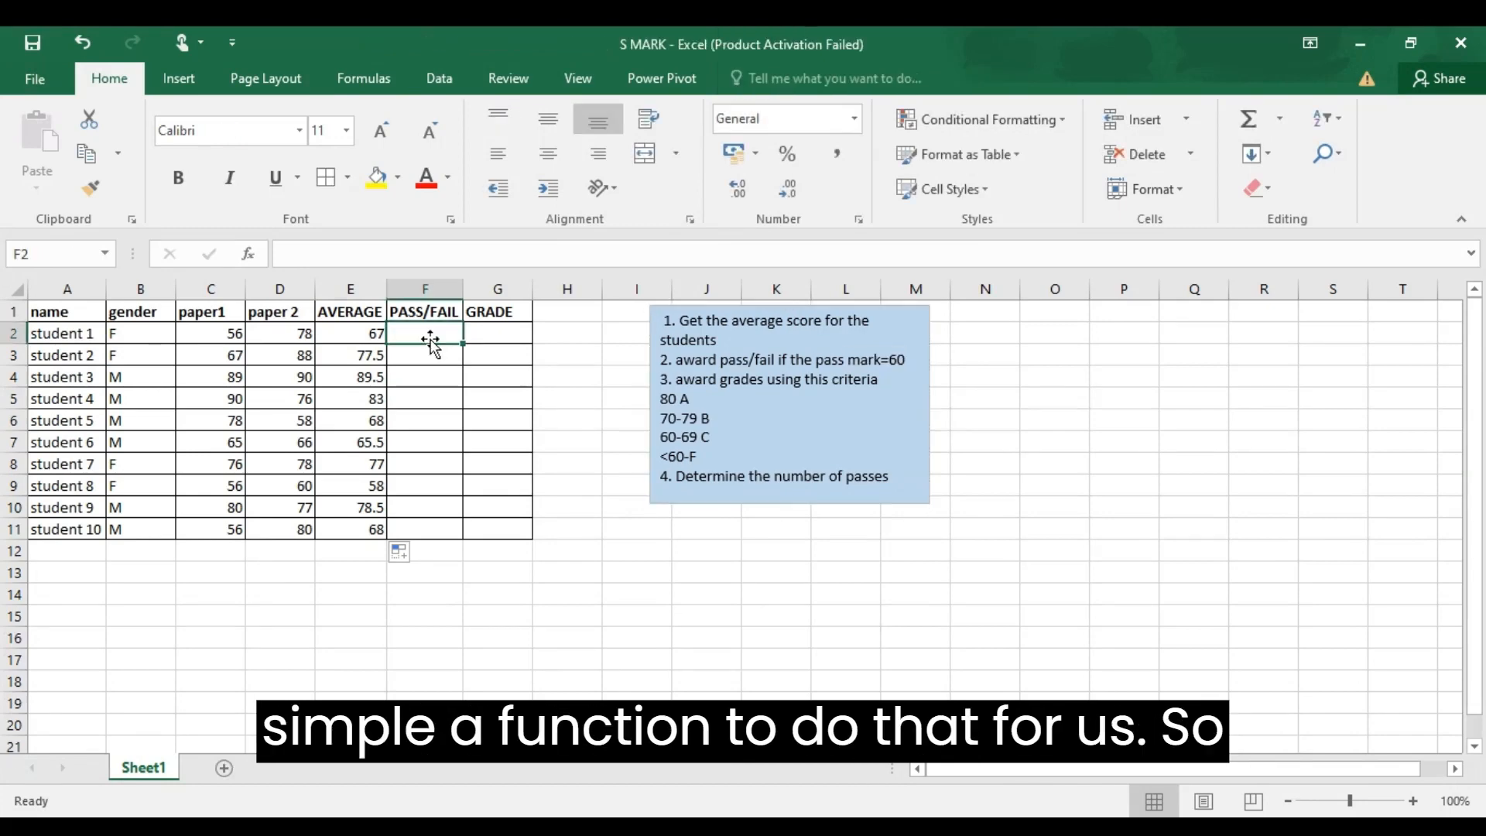
text(=F)
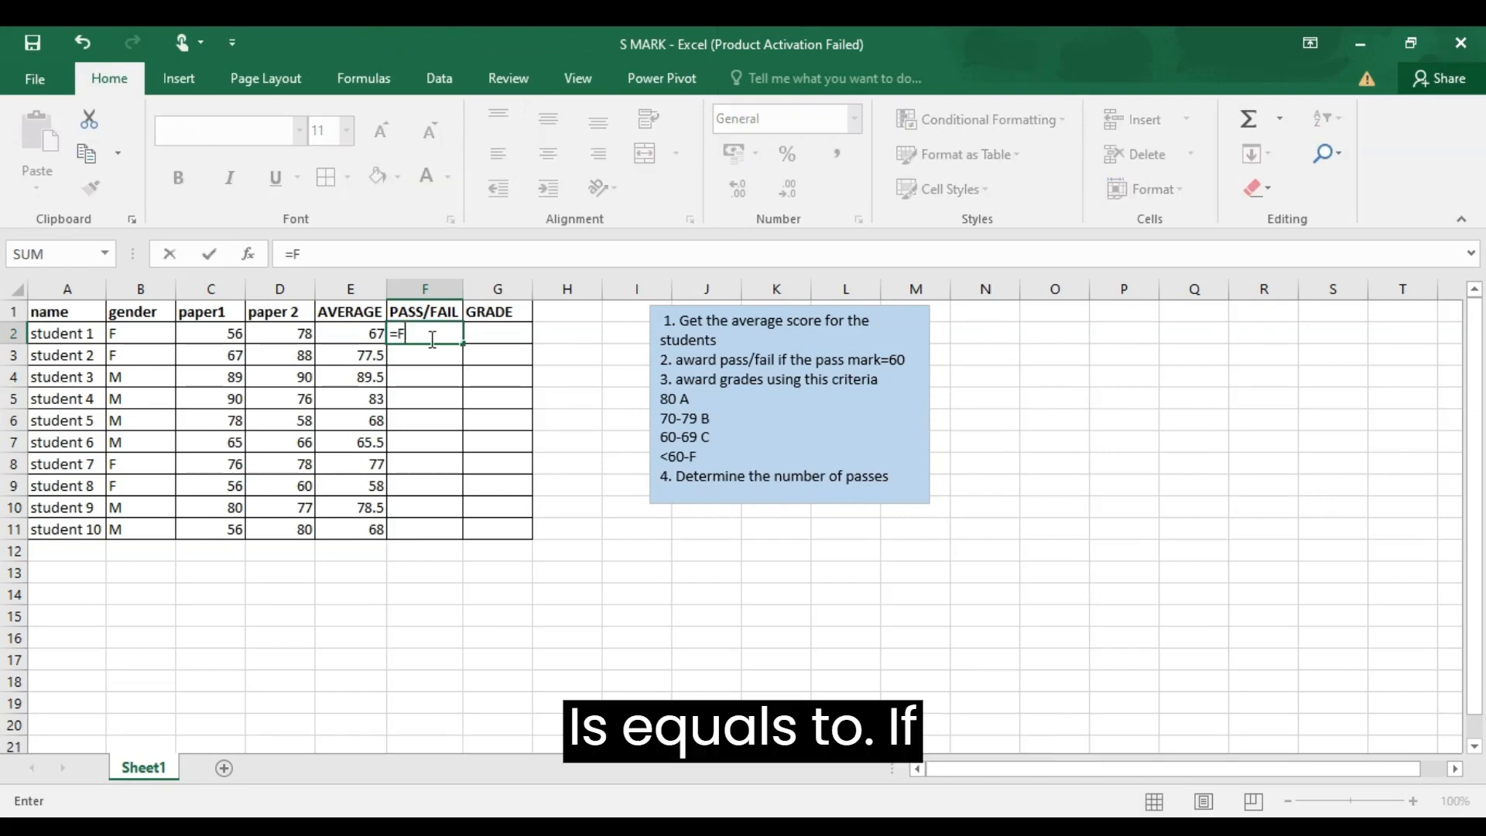
key(BackSpace)
text(IF)
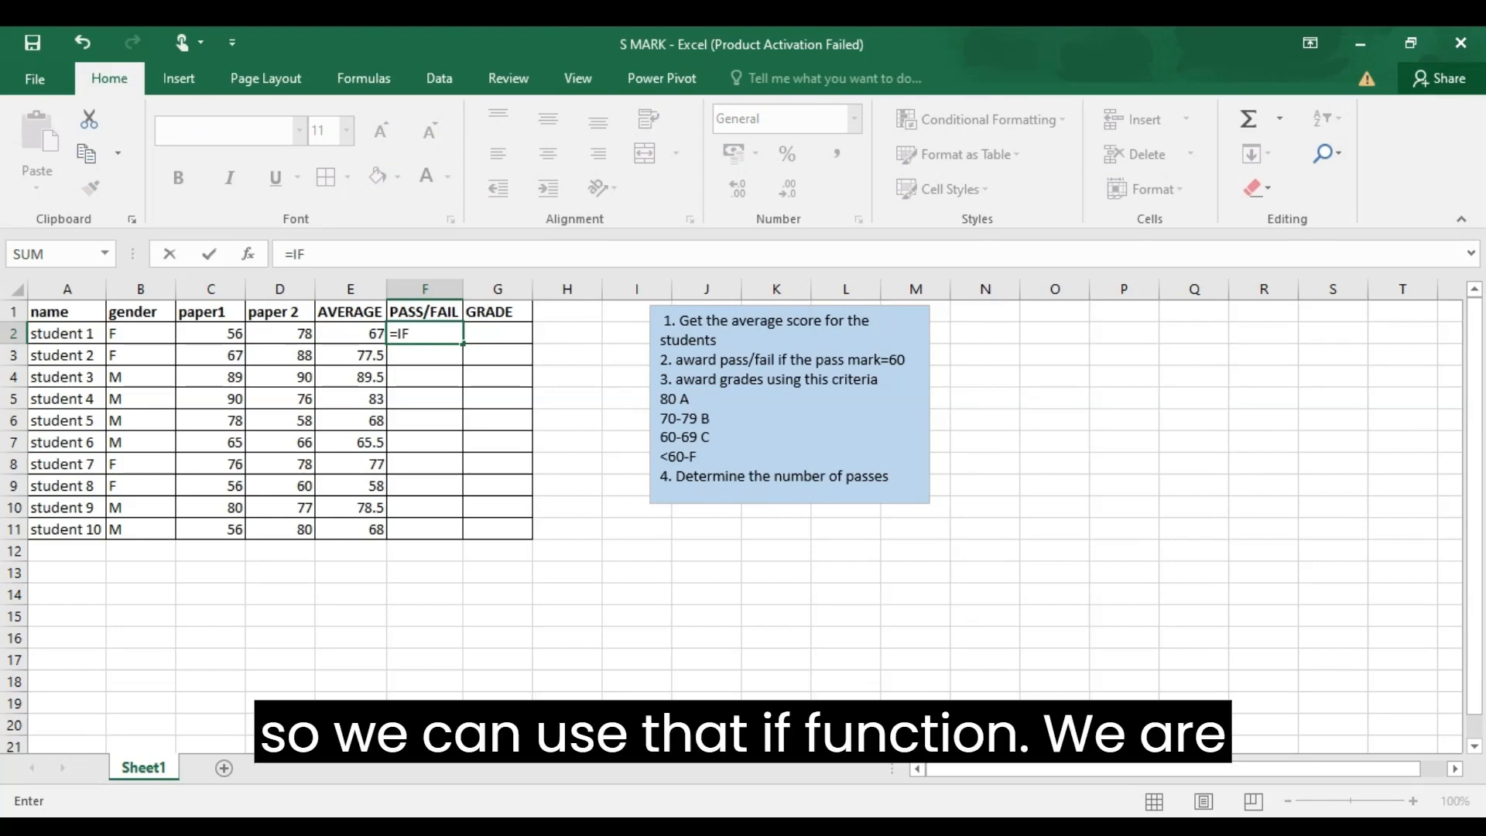
text(()
click(364, 331)
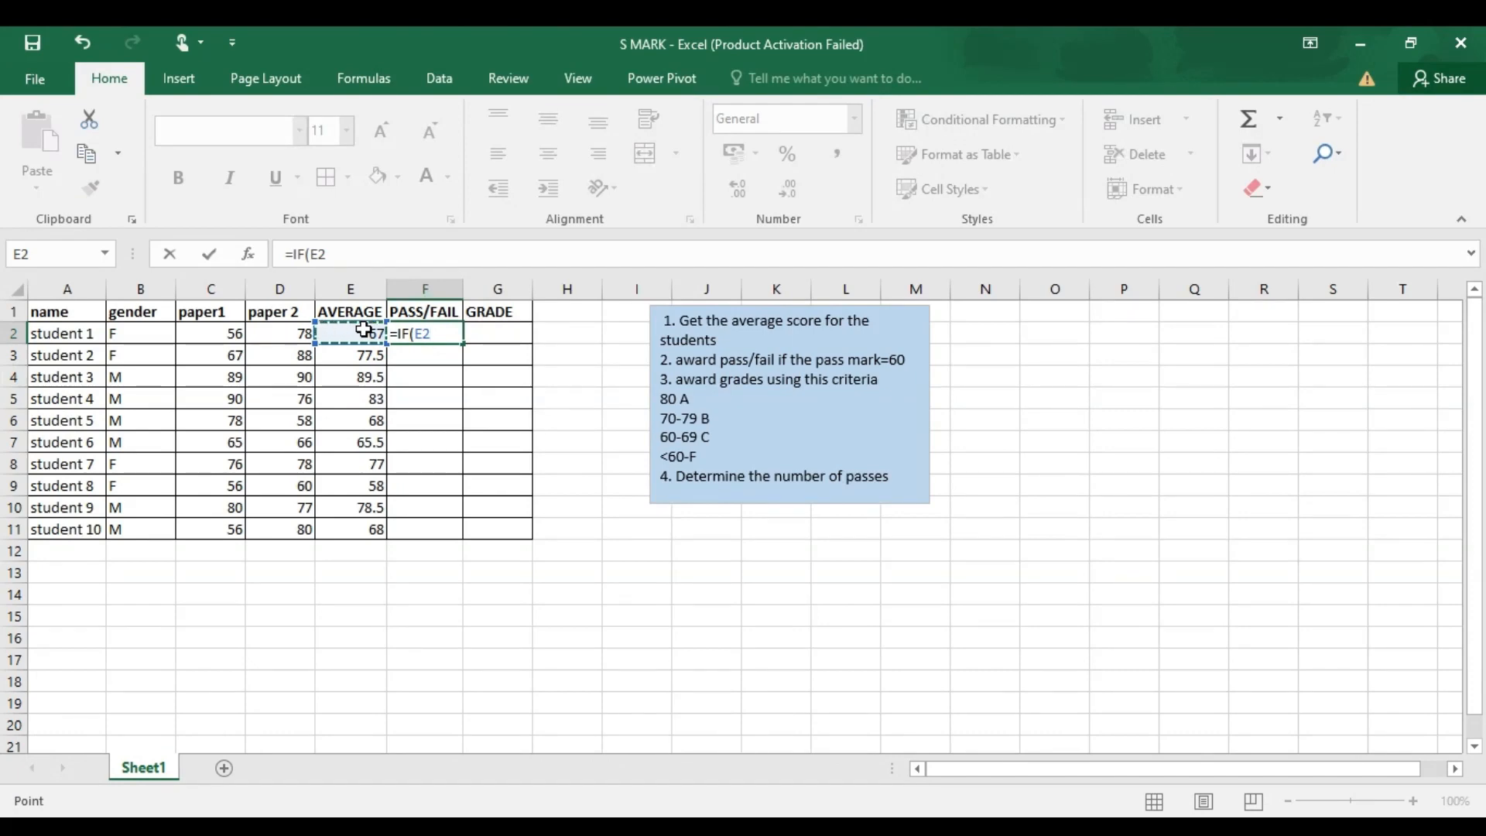
text(>=)
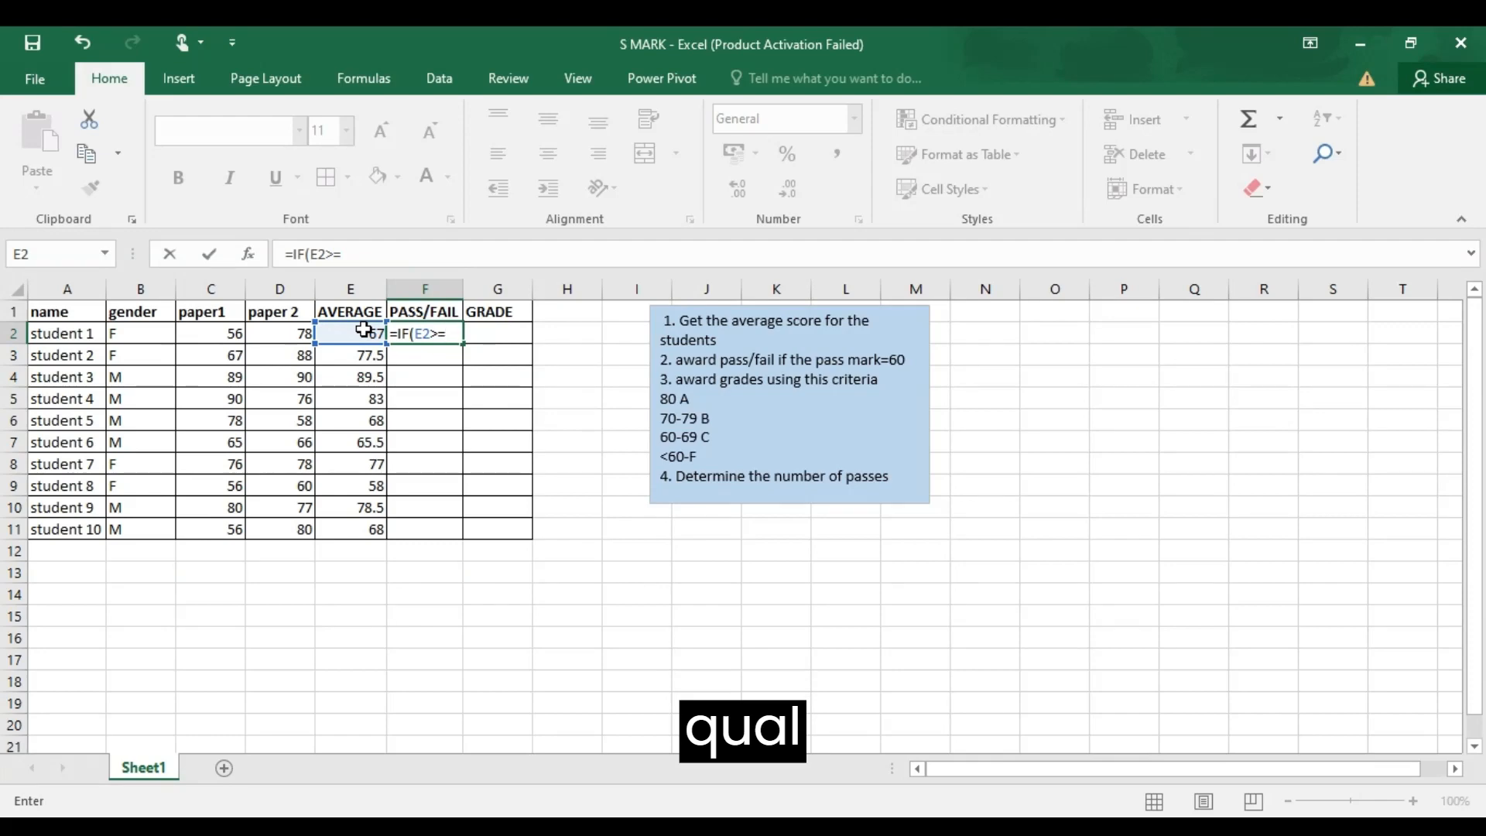
text(60)
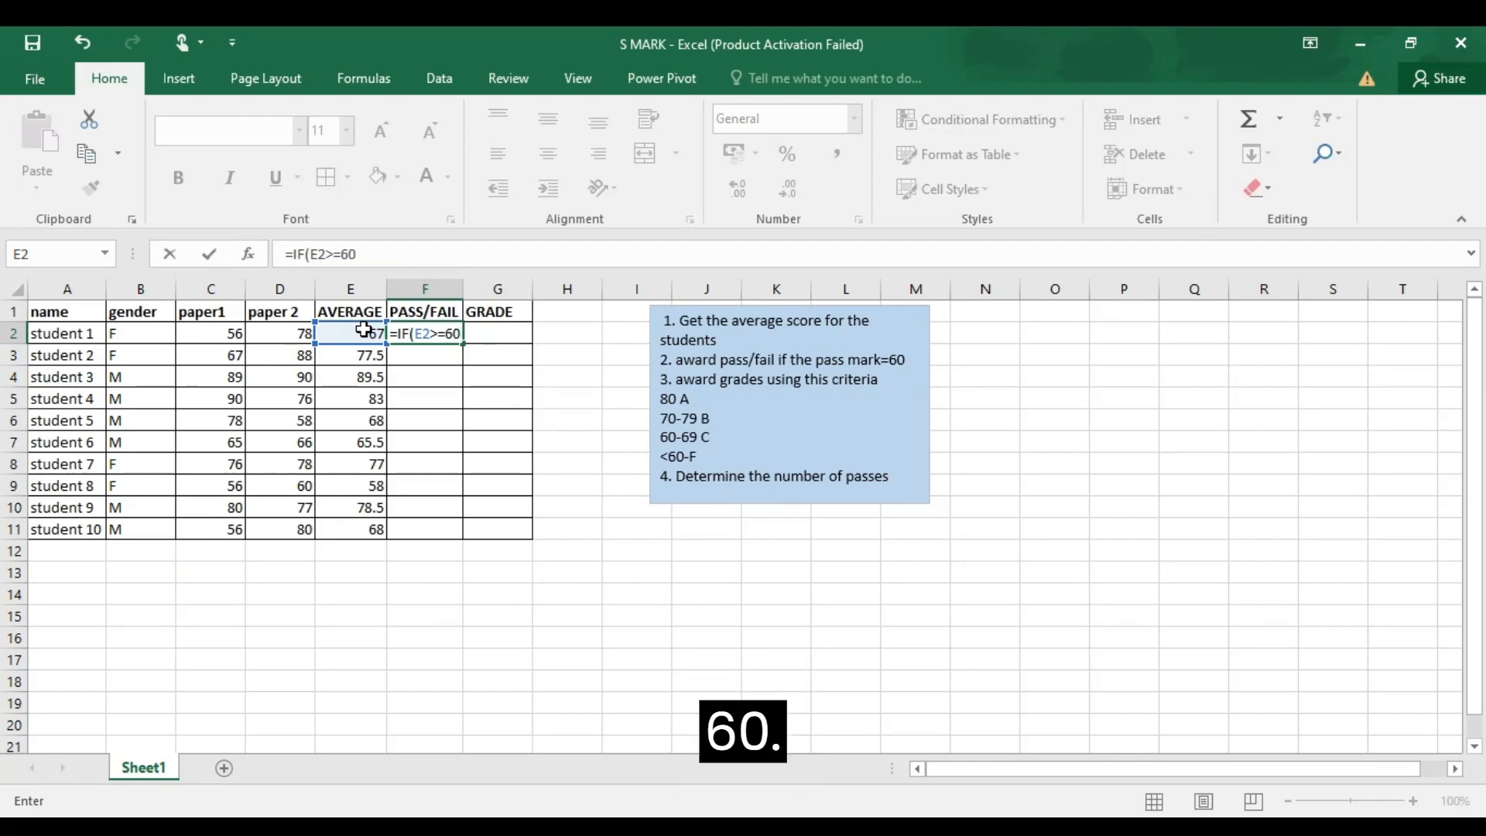
Complete the IF formula in F2 so it returns "PASS" when the test is true and "FAIL" otherwise.
text(,)
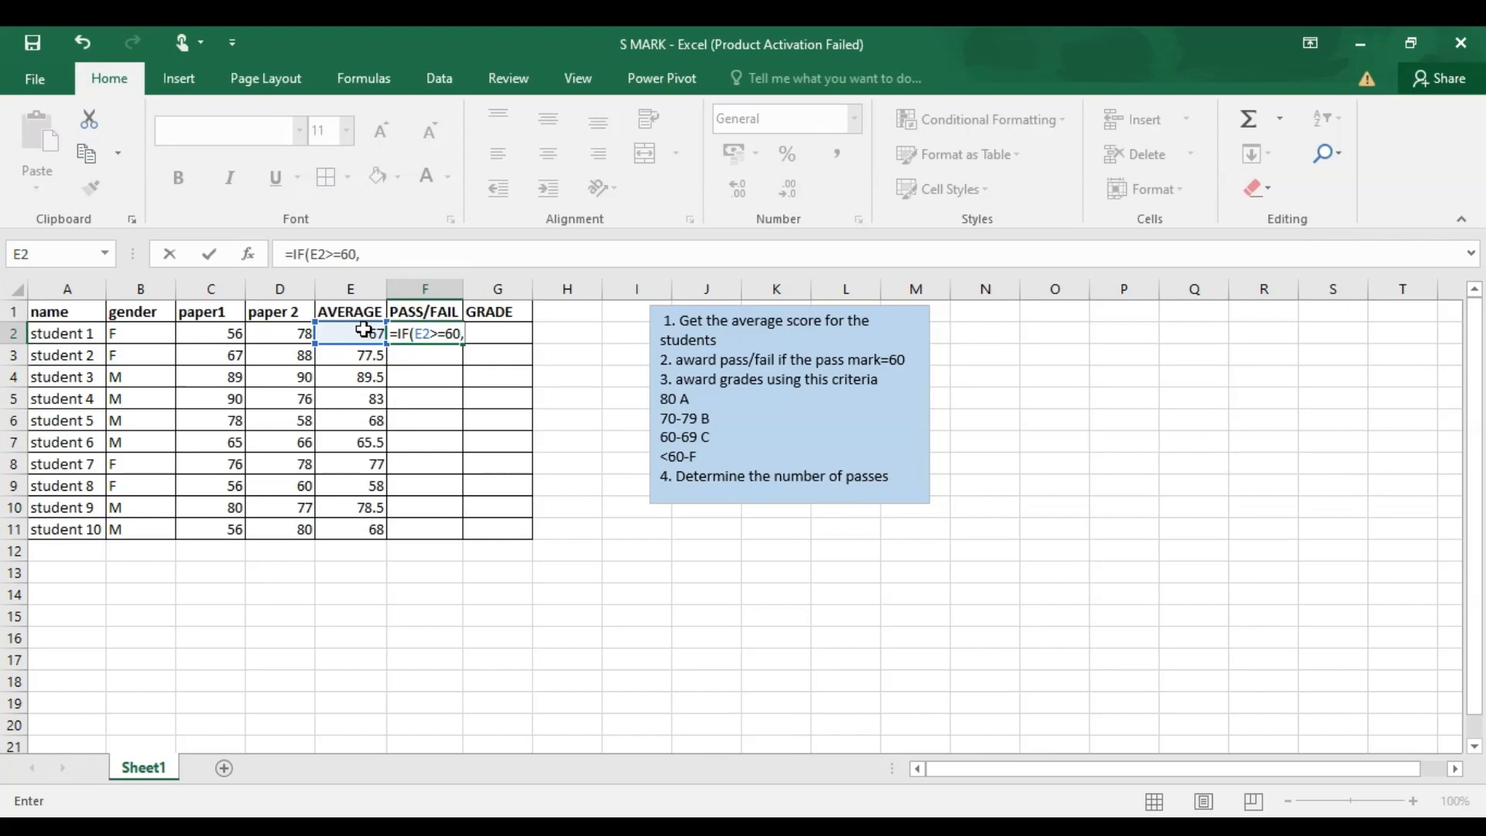
text("")
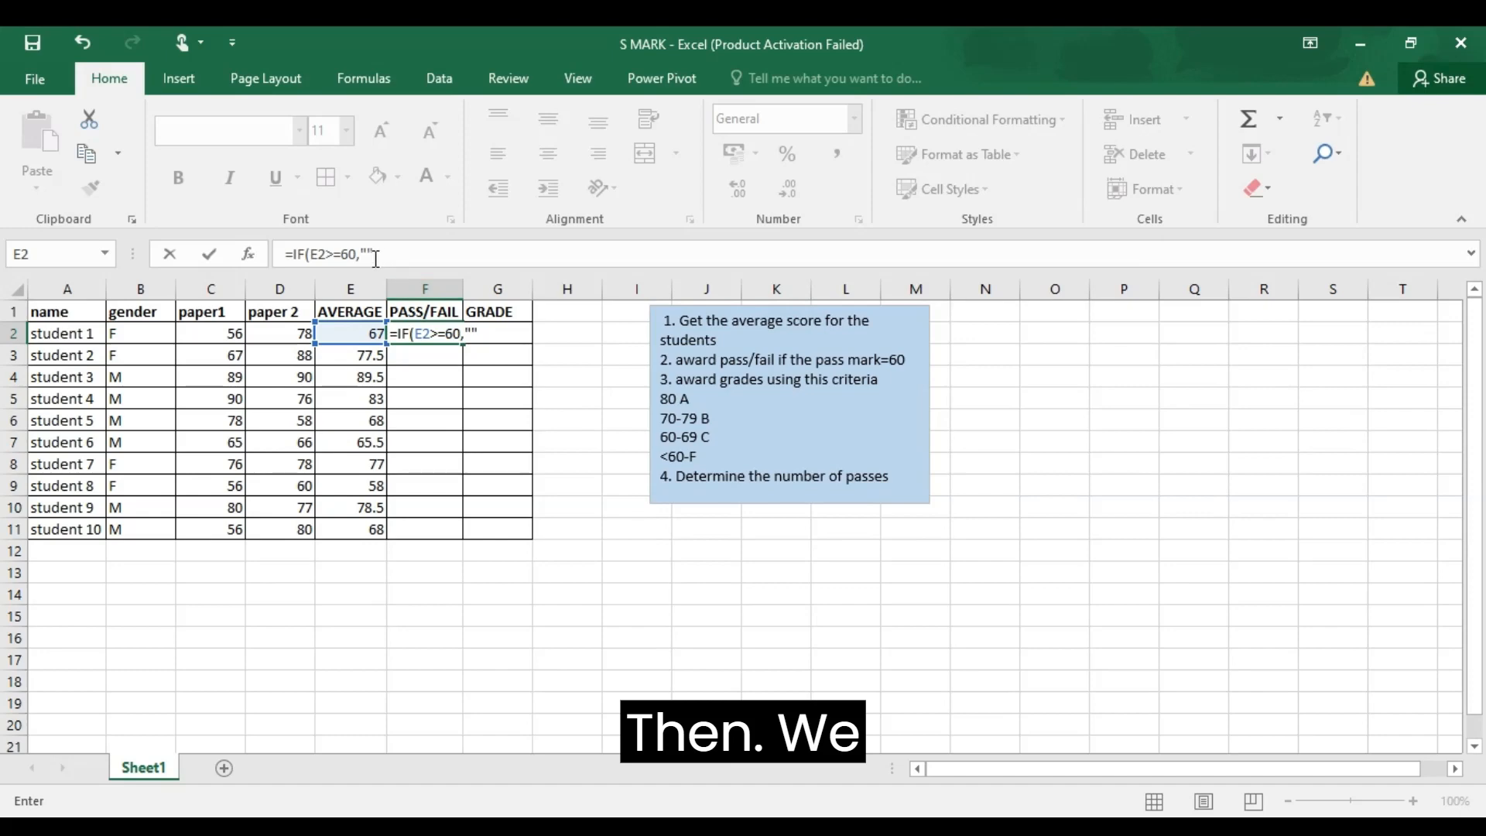
click(471, 332)
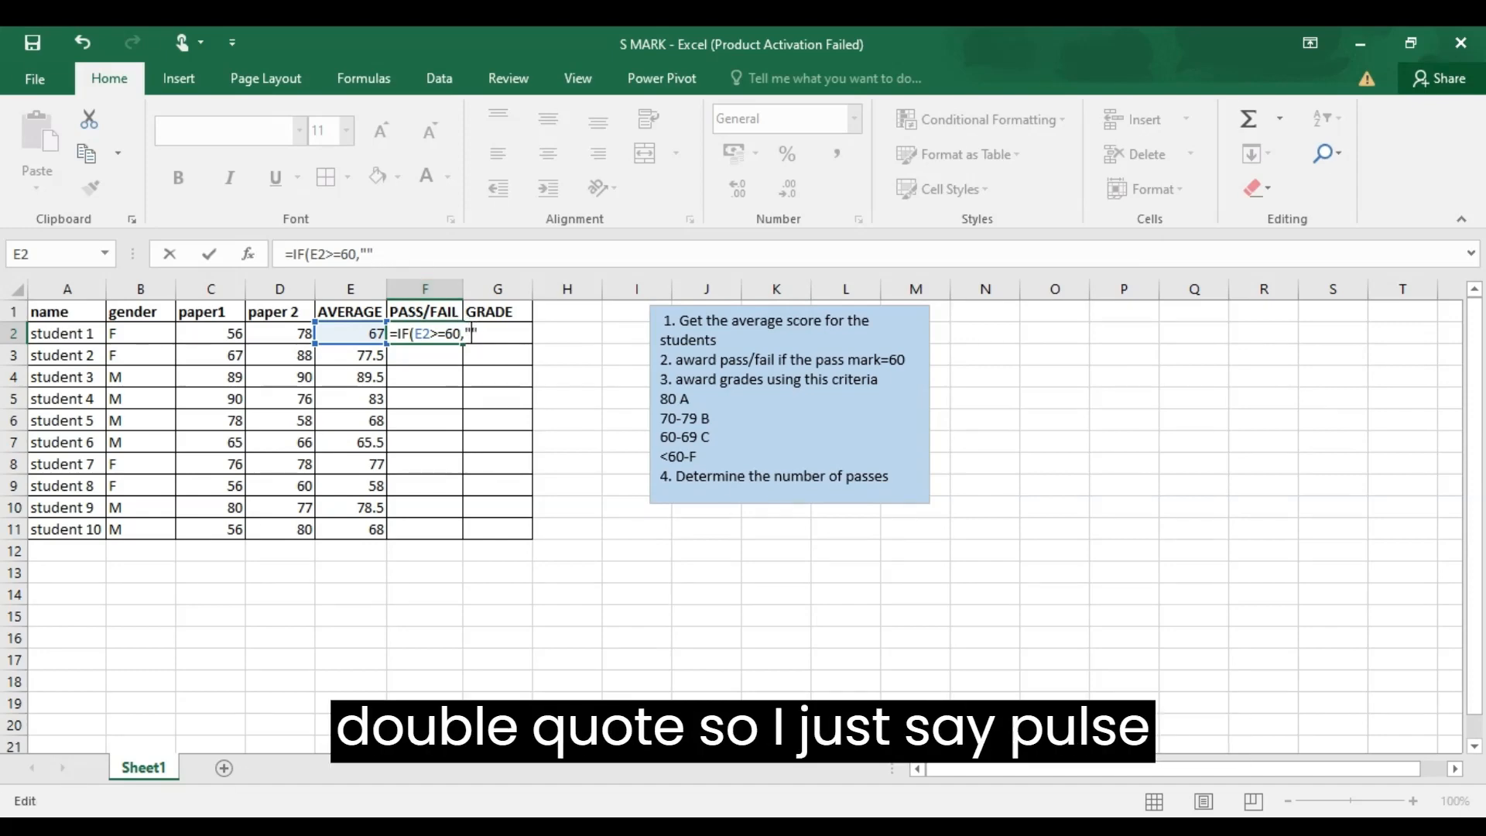
text(PASS)
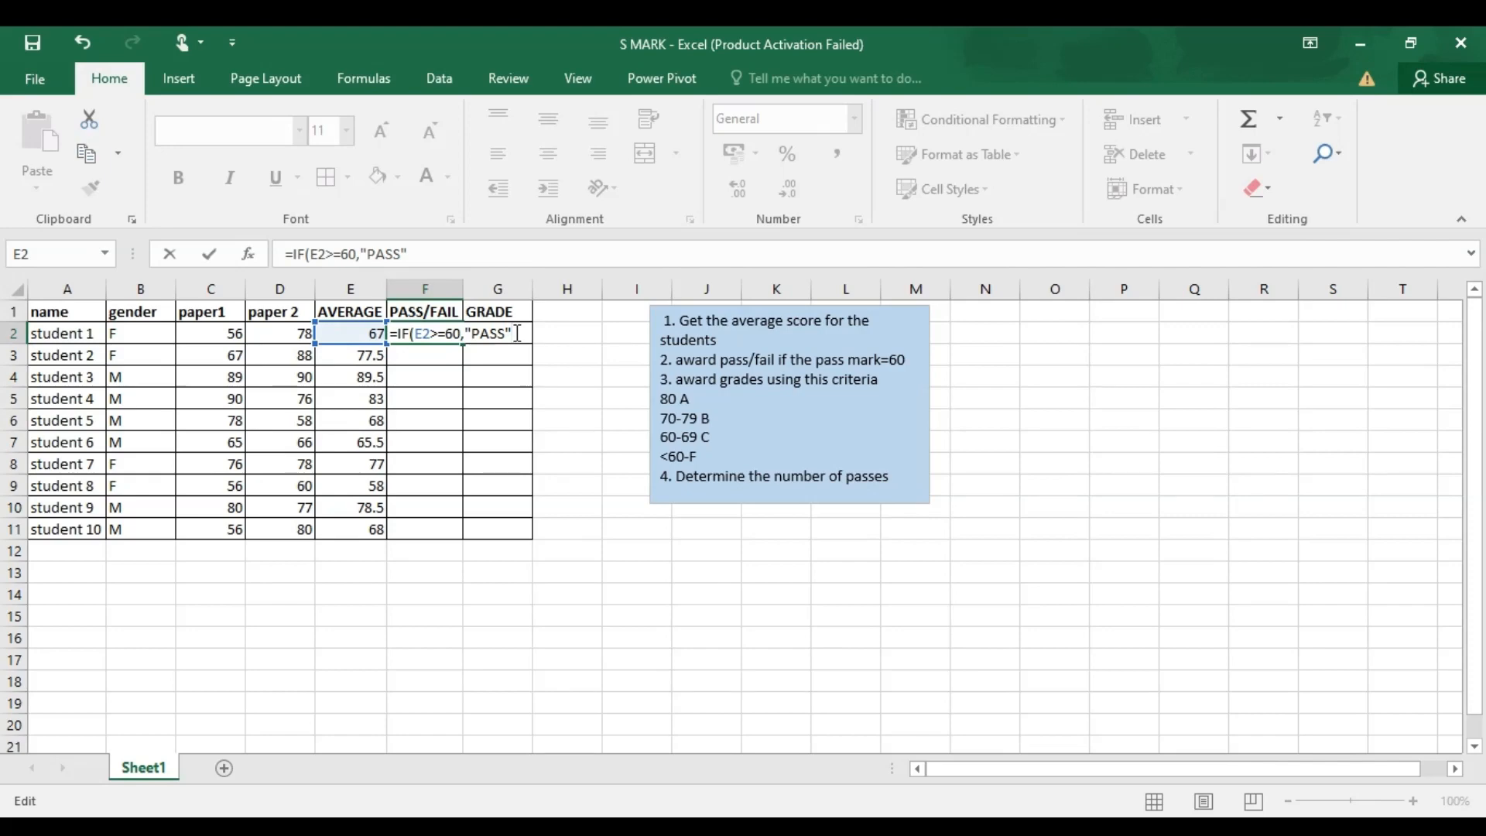
text(,)
text("")
key(Left)
text(FAIL)
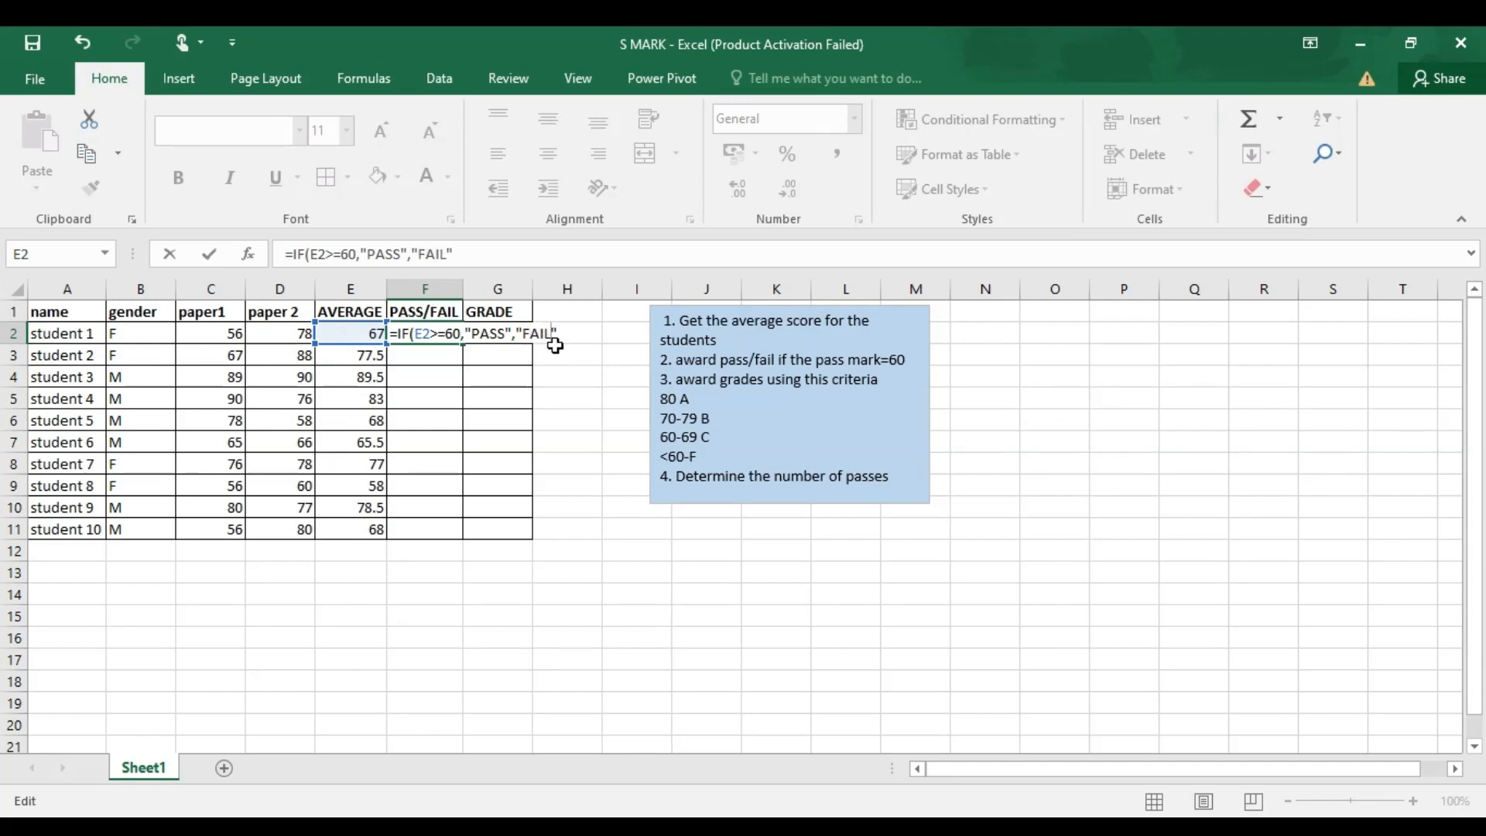
key(Return)
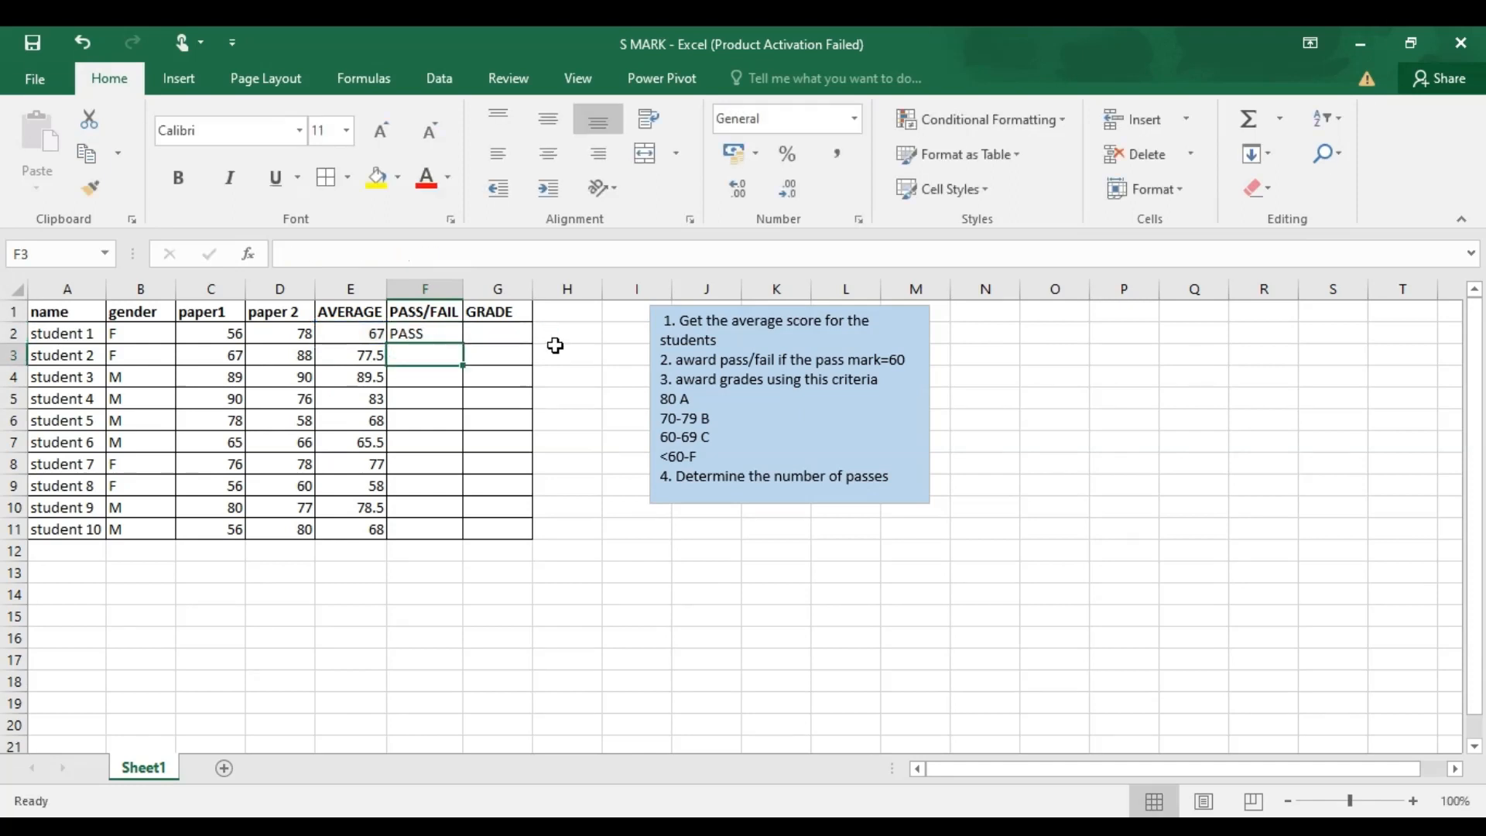
Fill the pass/fail formula from F2 down to F11 for all remaining students.
click(435, 333)
drag(463, 348, 456, 531)
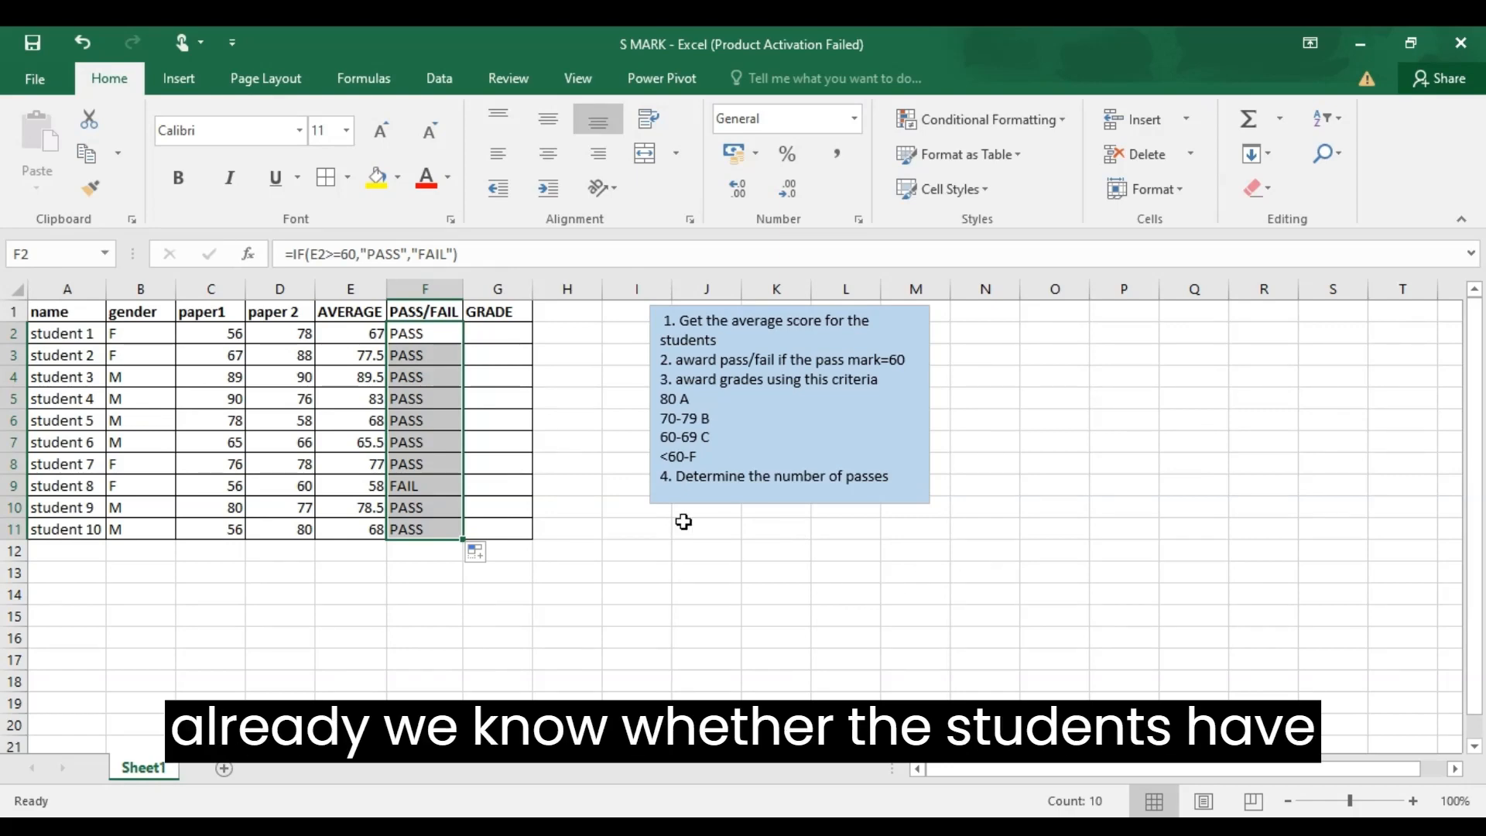
click(597, 528)
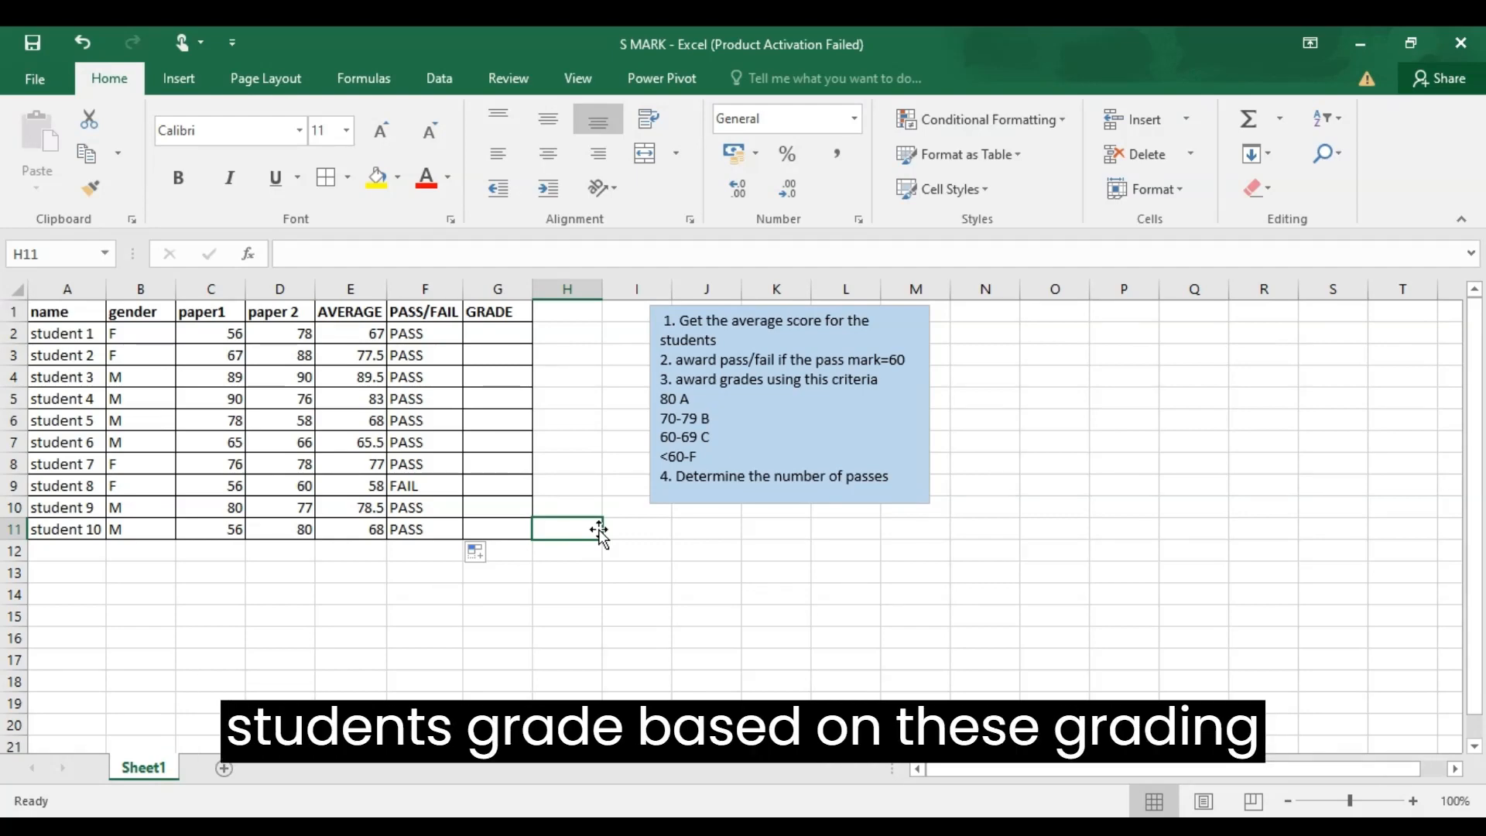
Check the grading criteria in the instructions and start an IF formula in G2 that returns "A" when E2>80.
mouse_move(660, 399)
mouse_down()
mouse_move(693, 425)
mouse_move(699, 457)
mouse_up()
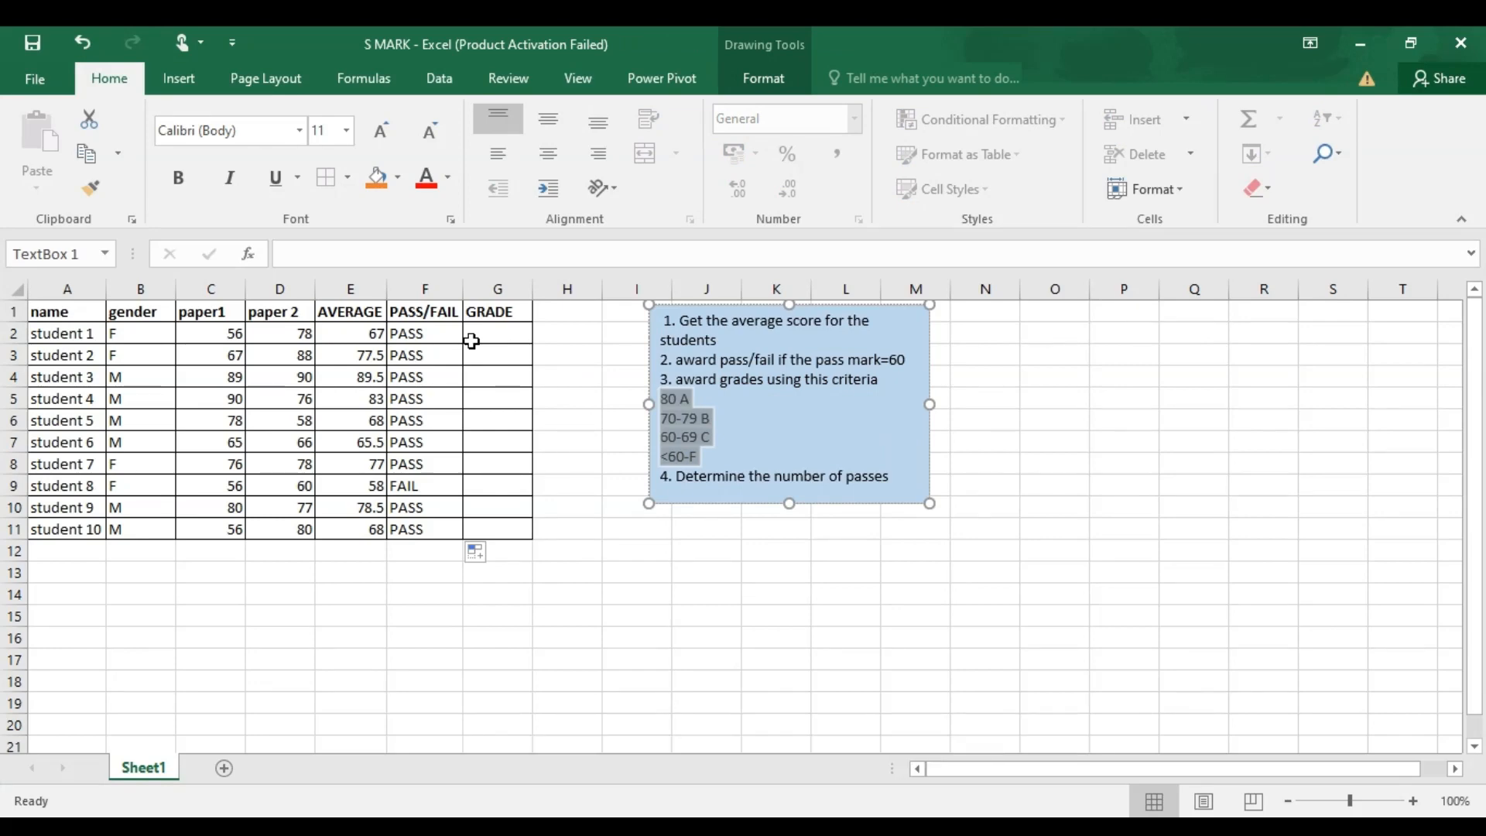
click(481, 336)
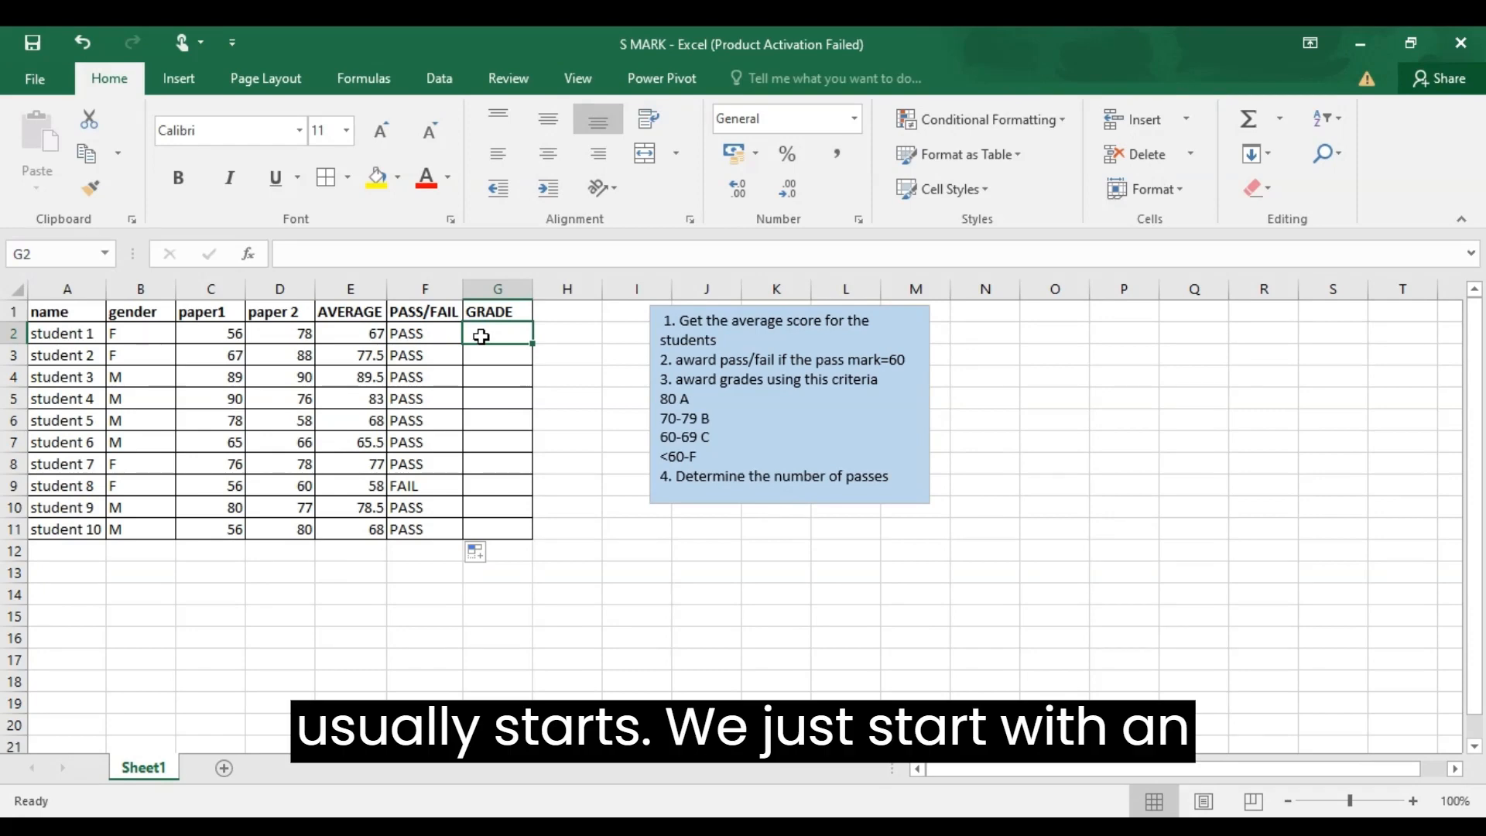
text(=)
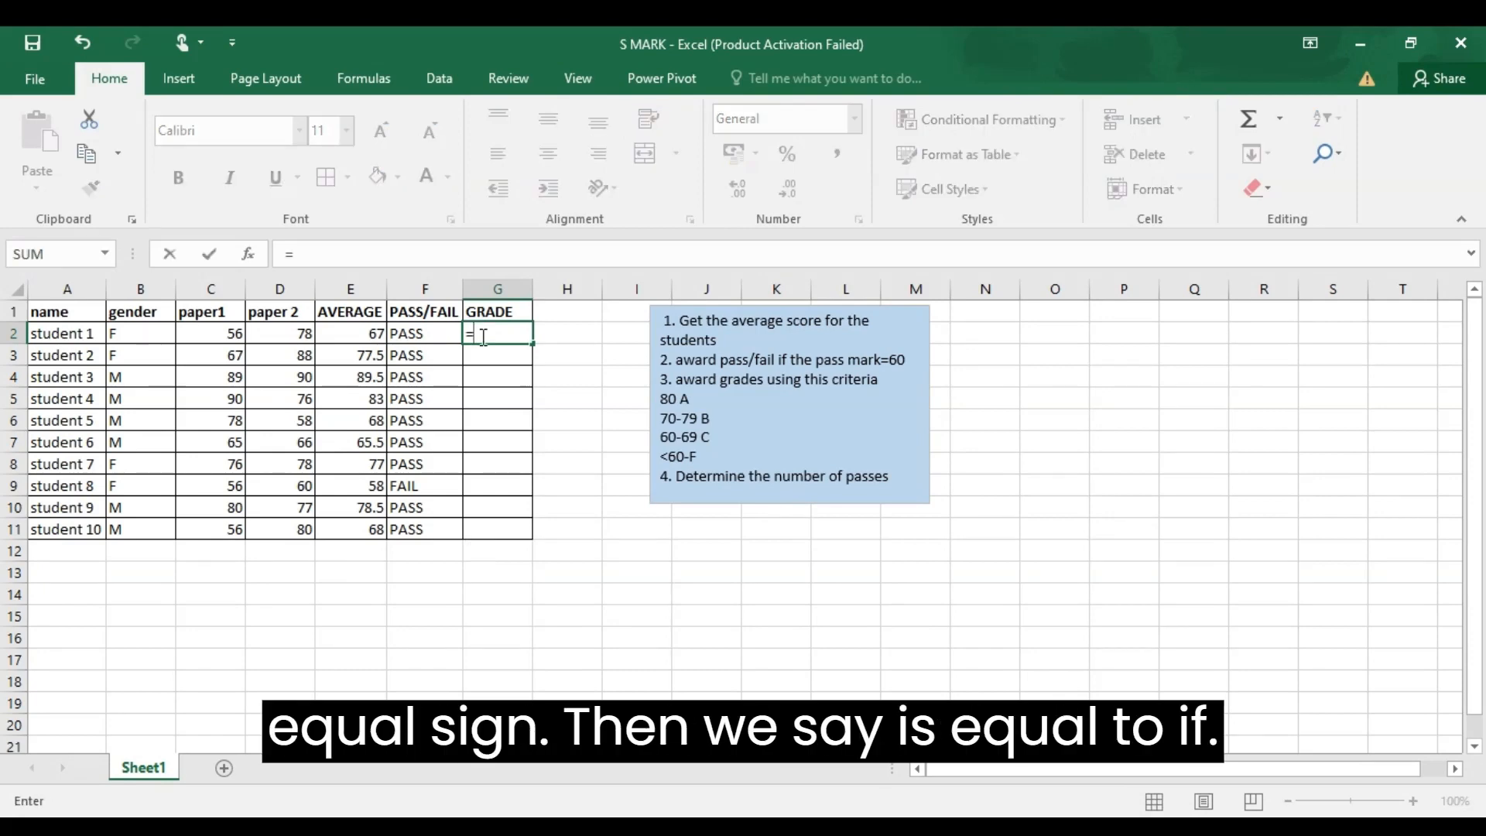
text(IF()
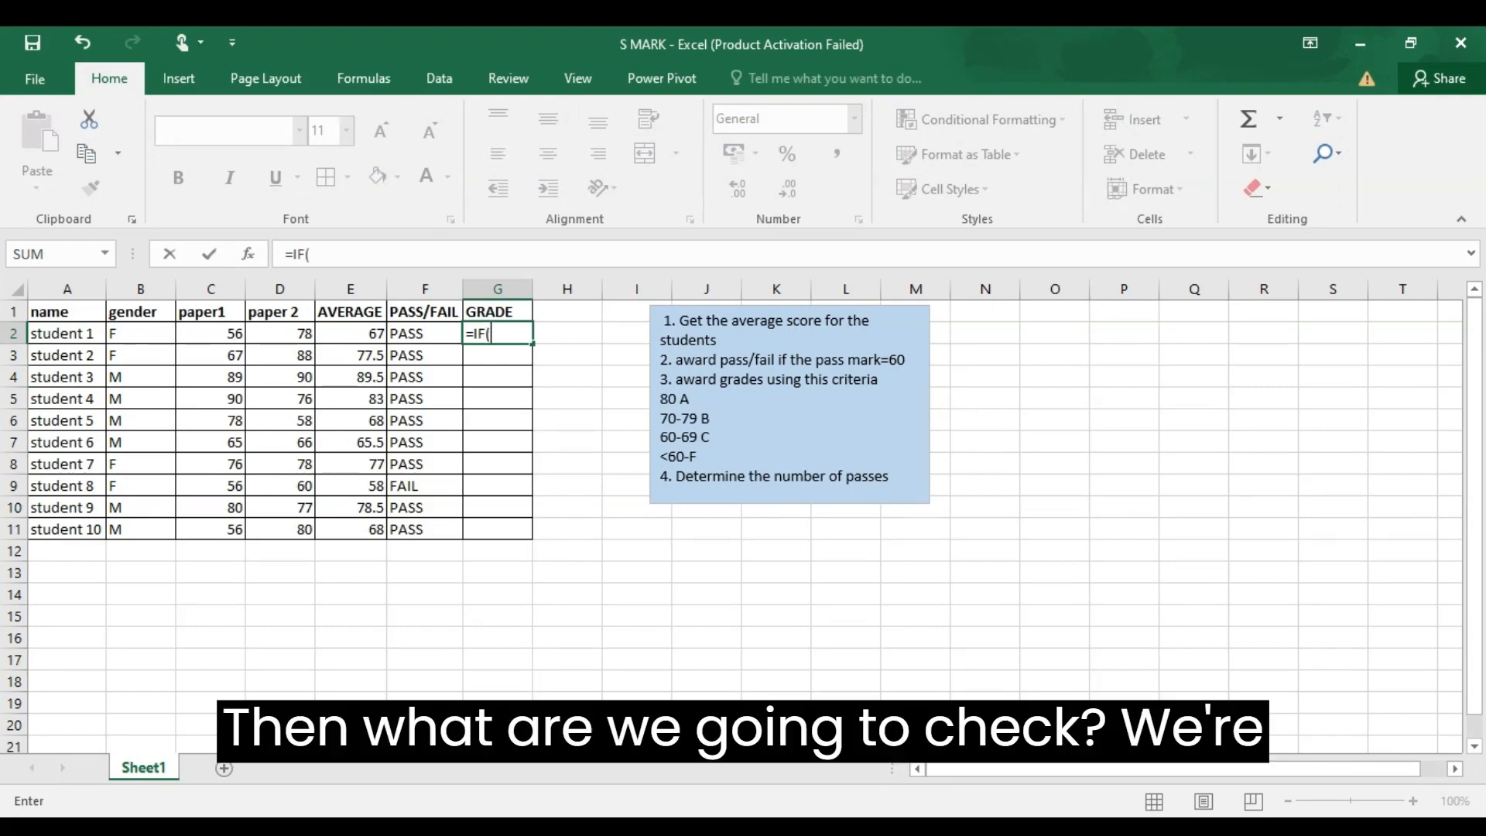
click(364, 340)
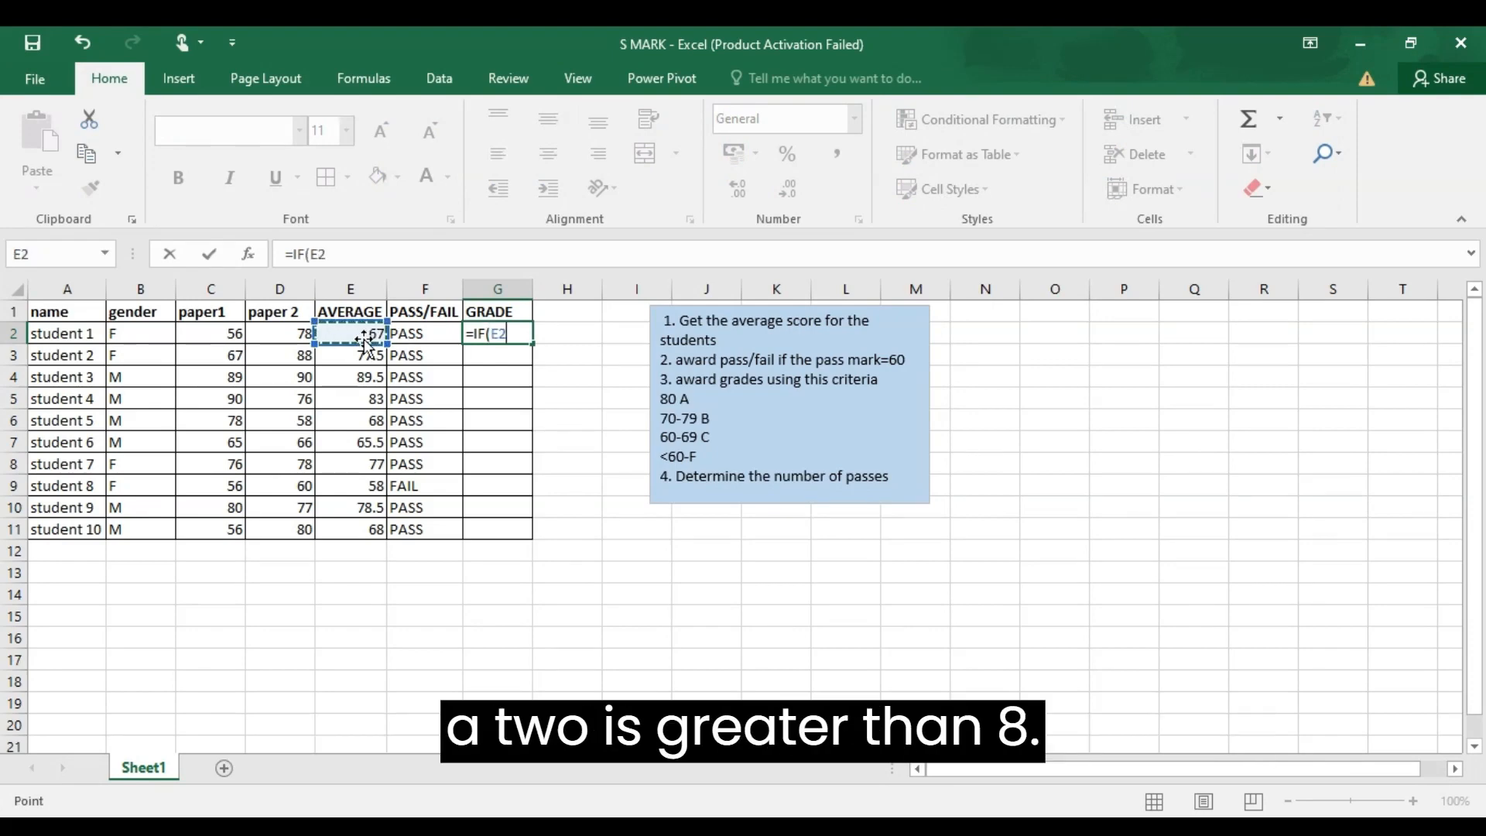
text(>80,)
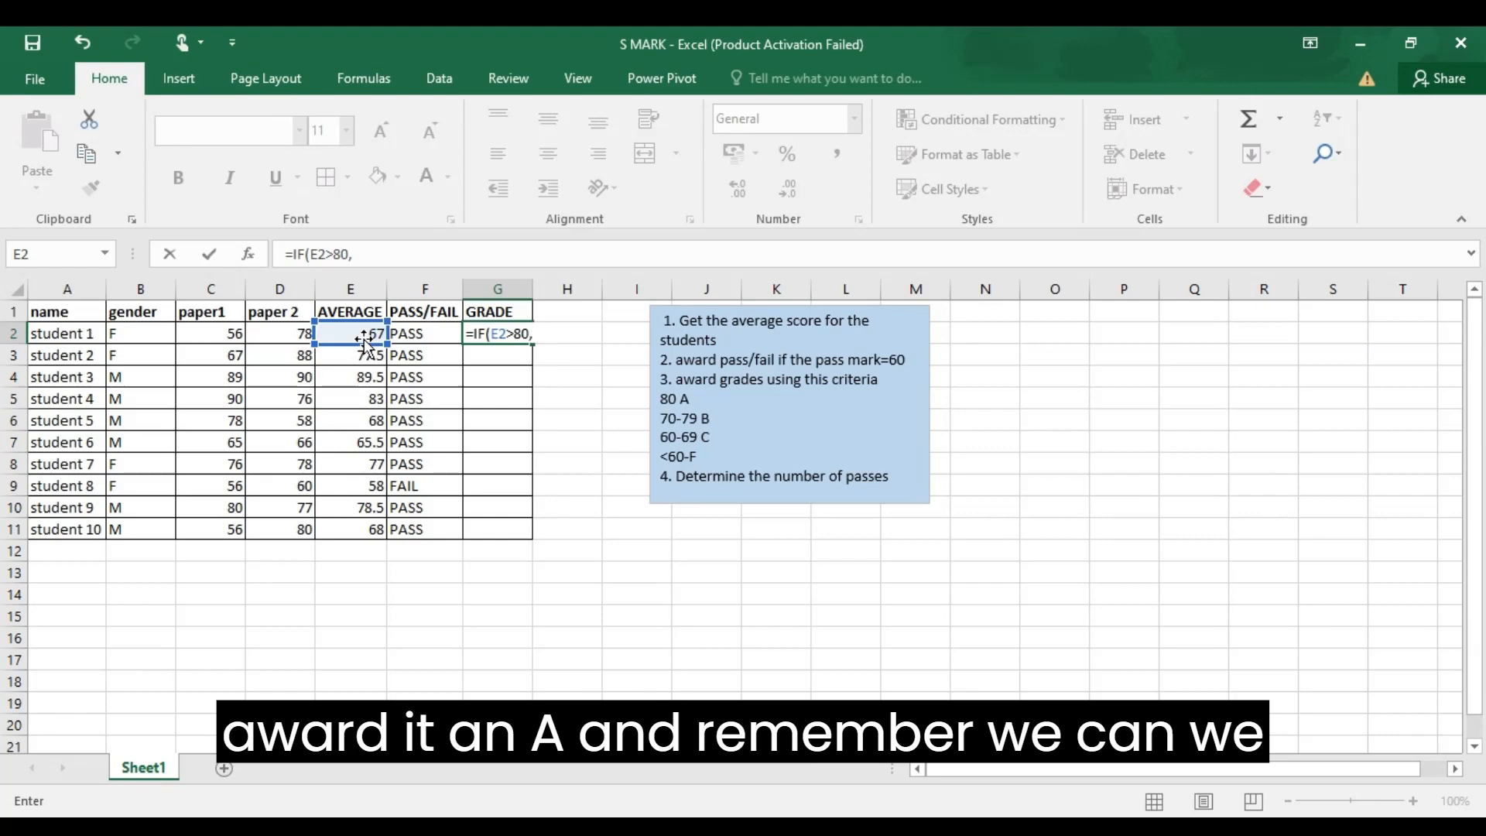
text("")
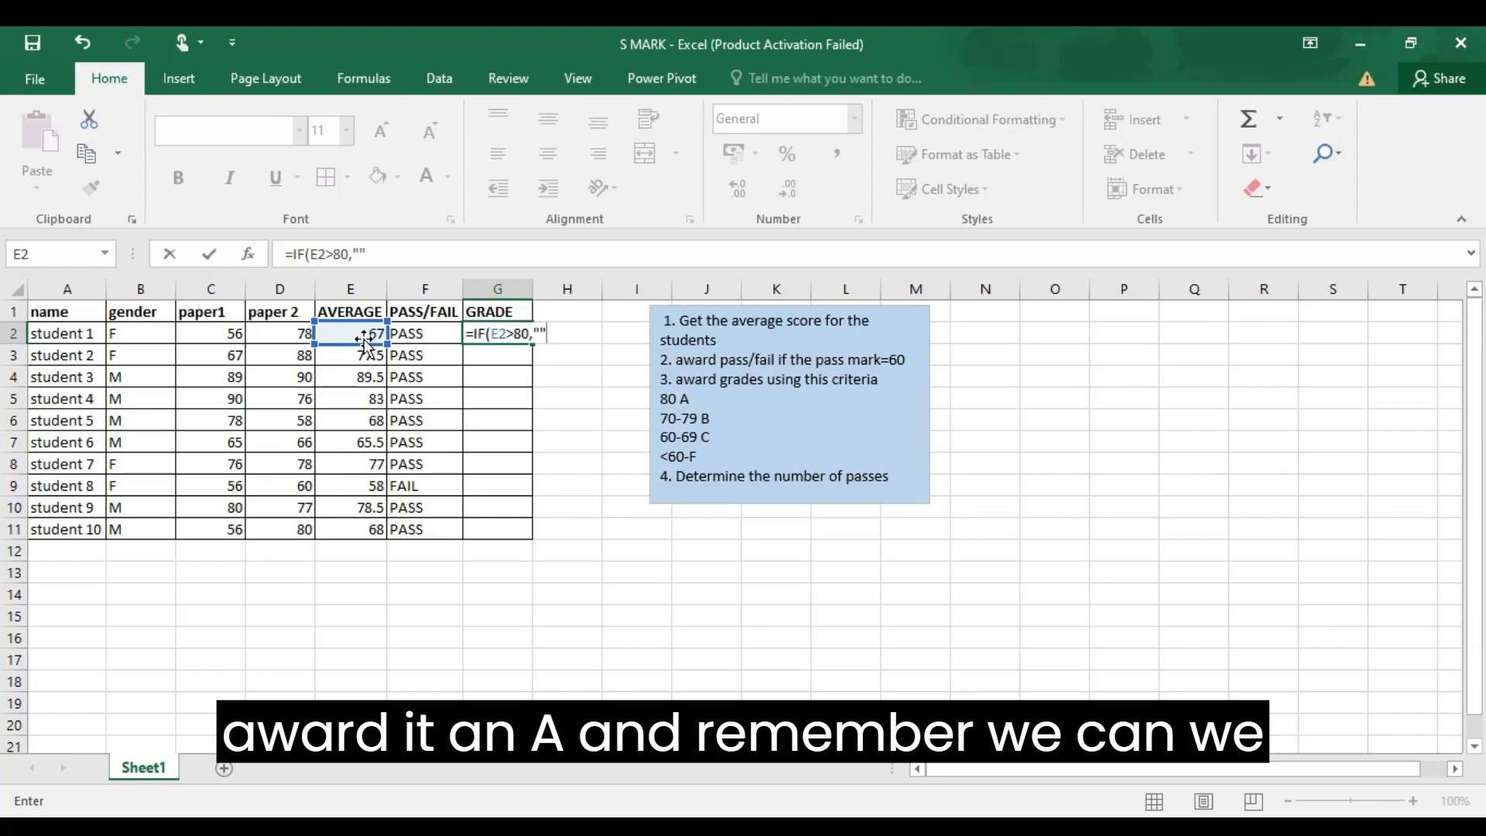
click(542, 335)
text(A)
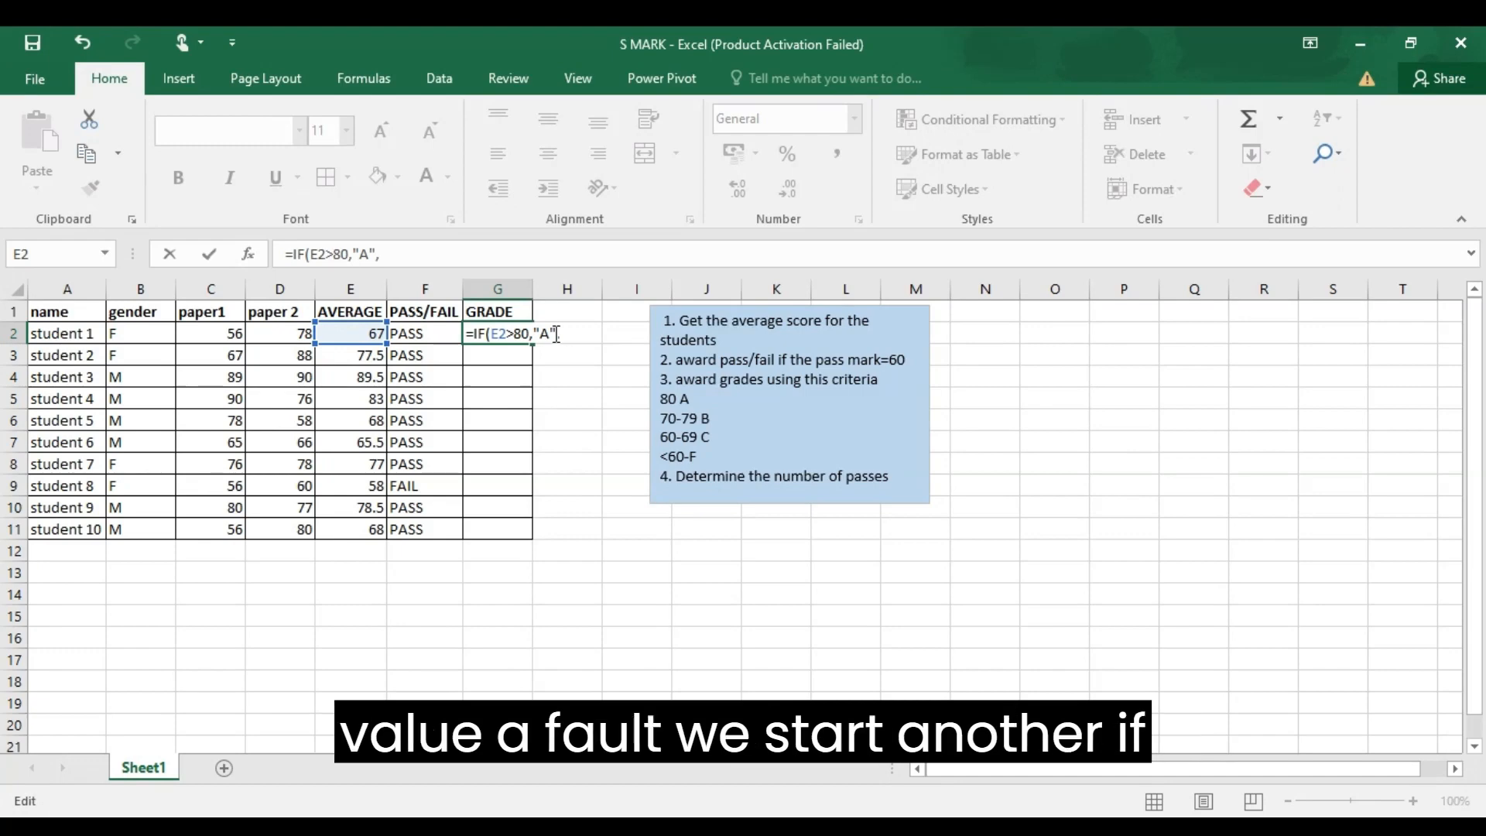
Nest a second IF in the G2 formula that returns "B" when E2>=70, and change the first test to E2>=80.
text(IF)
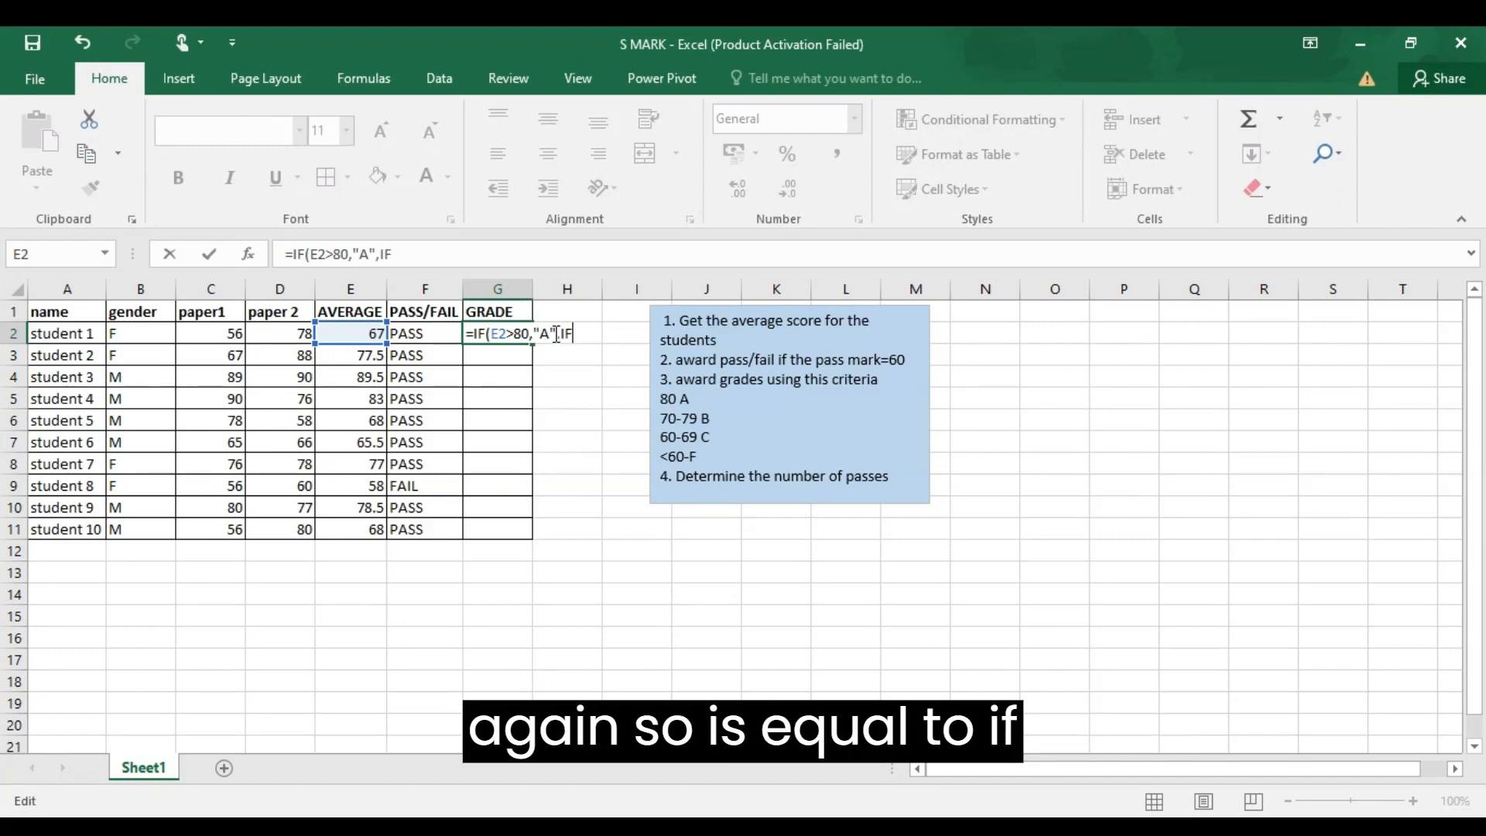
text(()
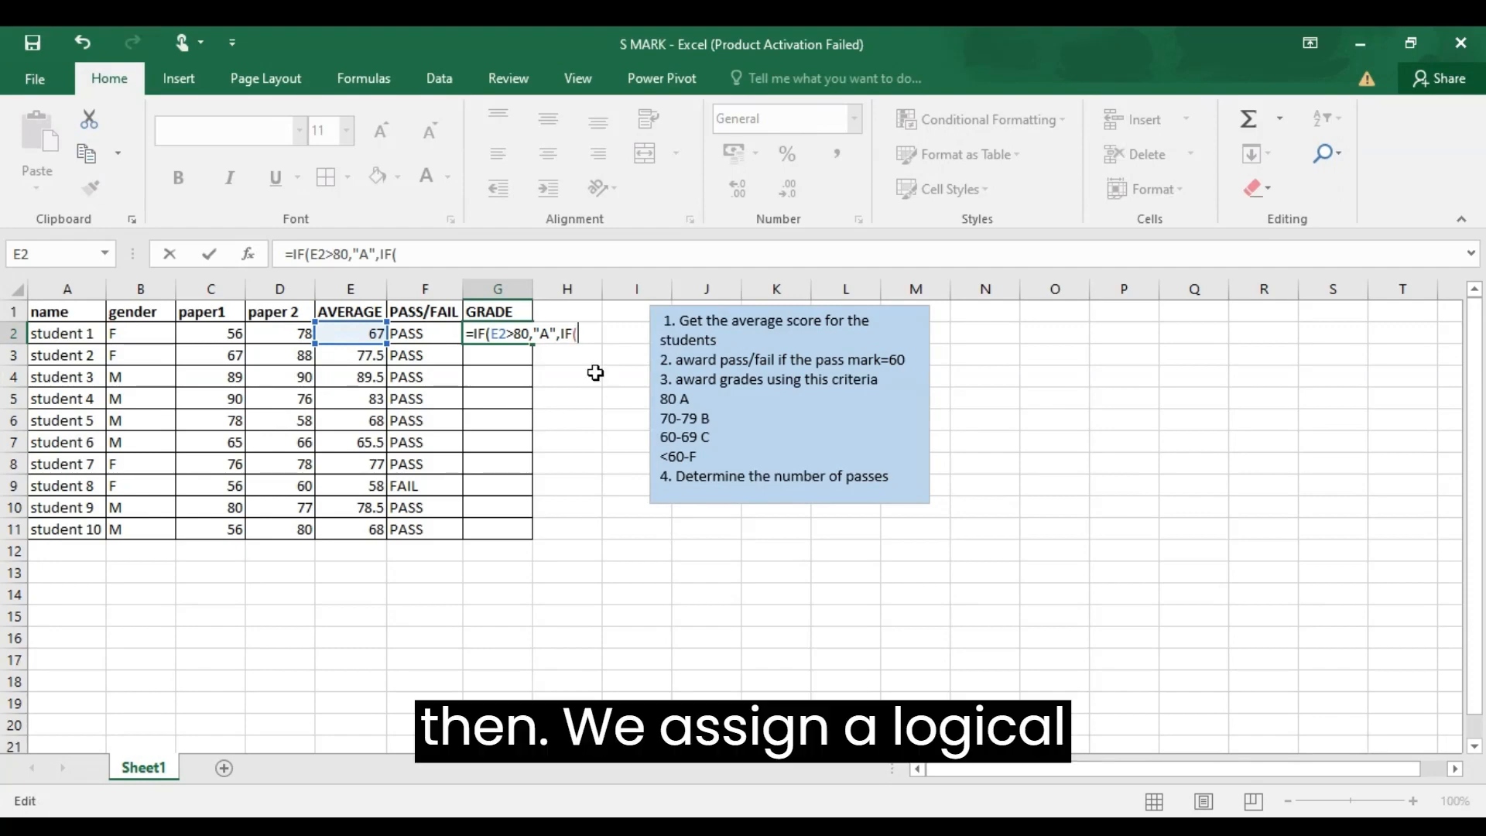
click(361, 341)
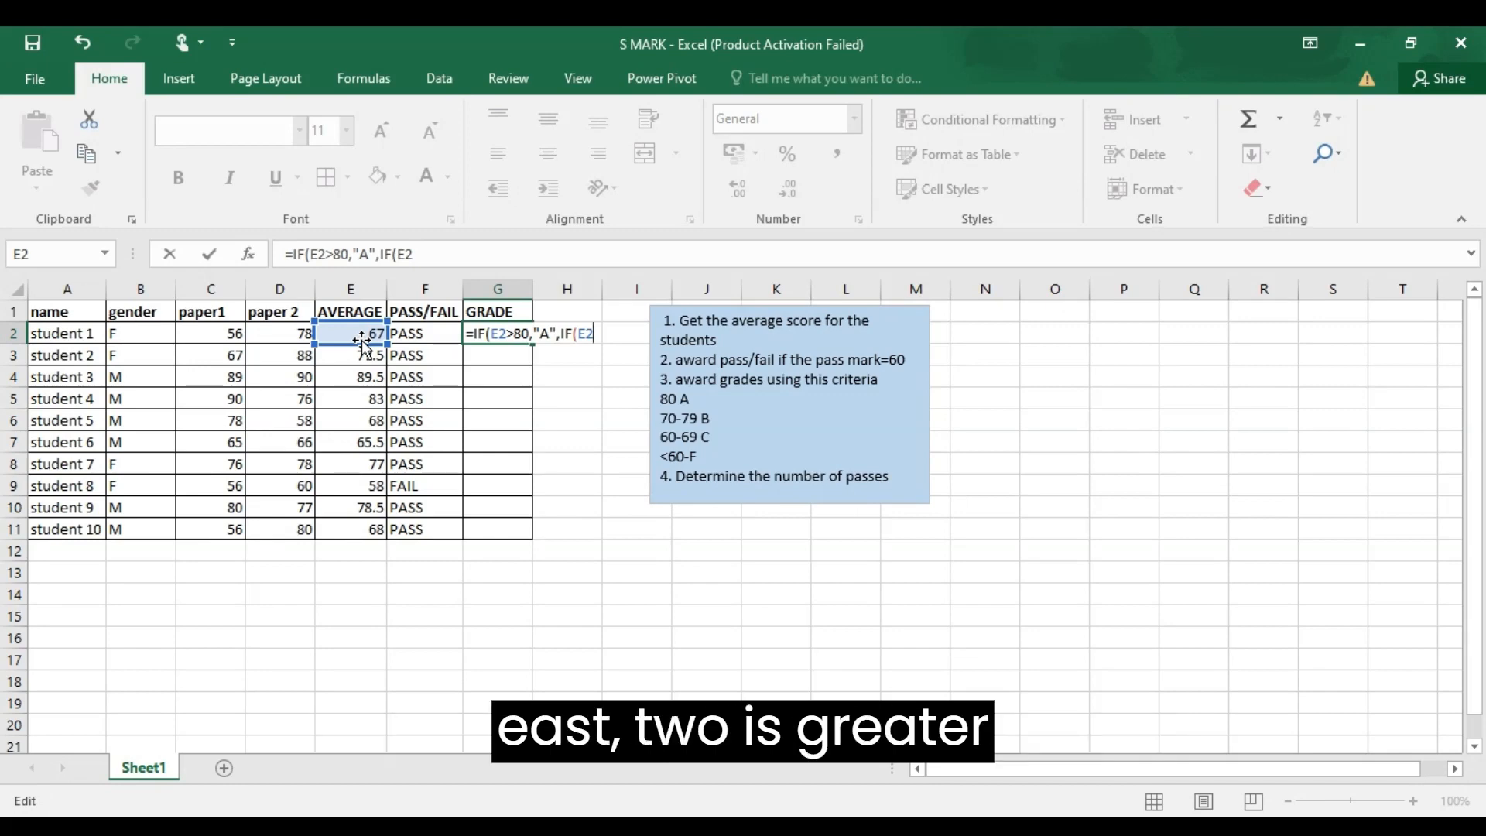
text(>)
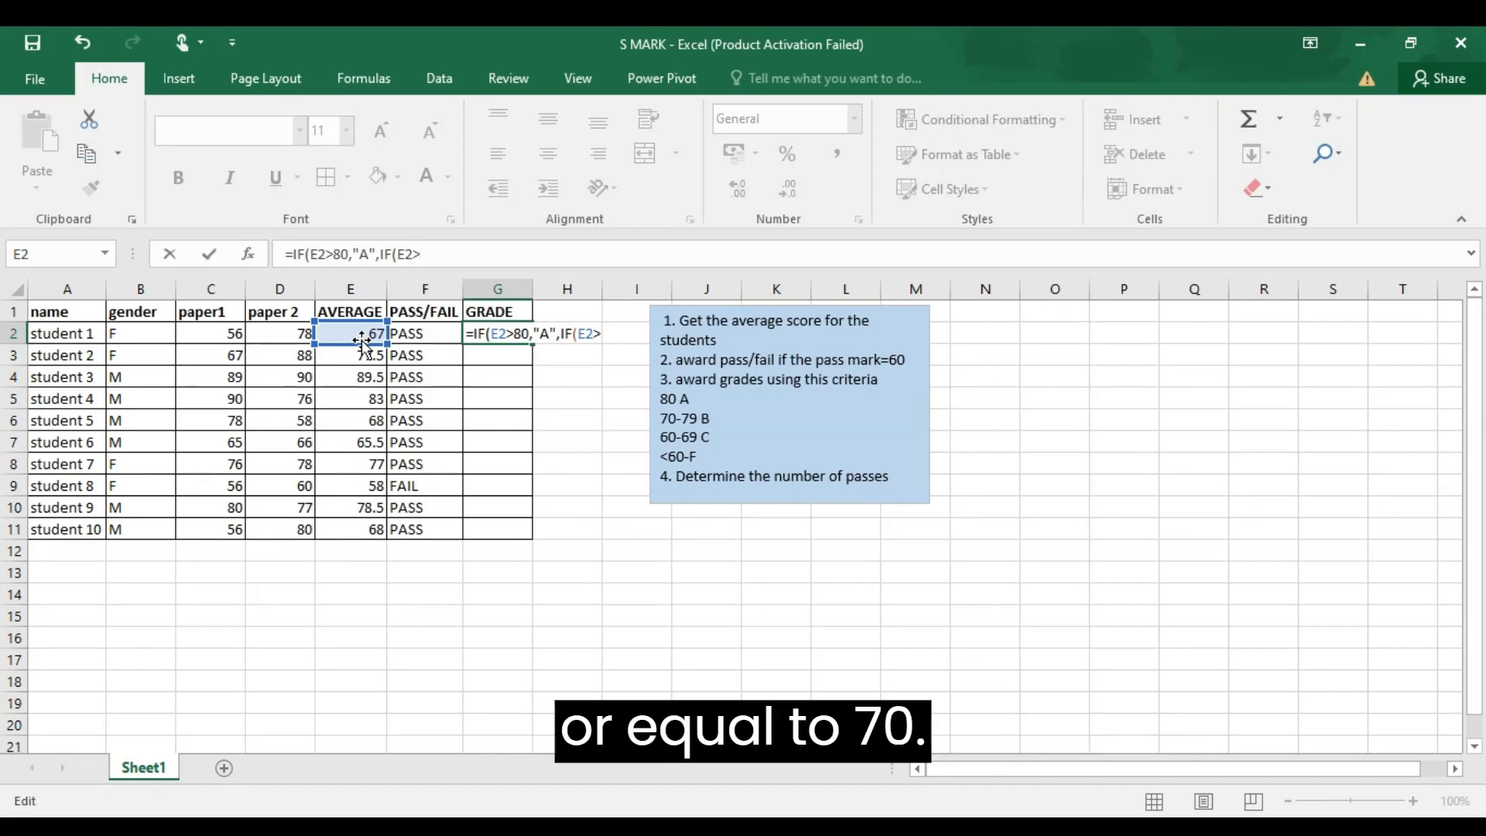
text(=70)
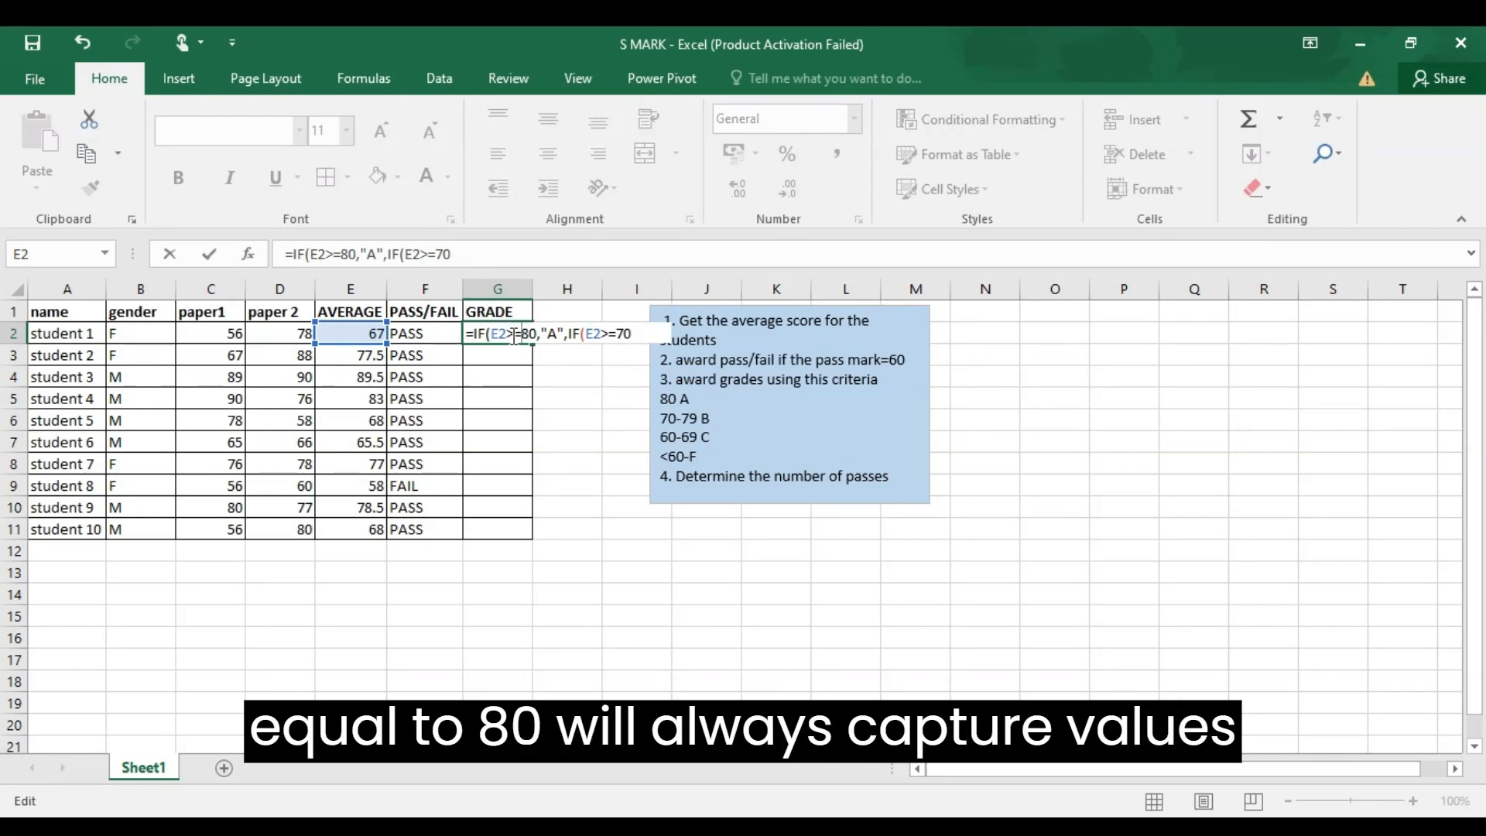
click(514, 338)
text(=)
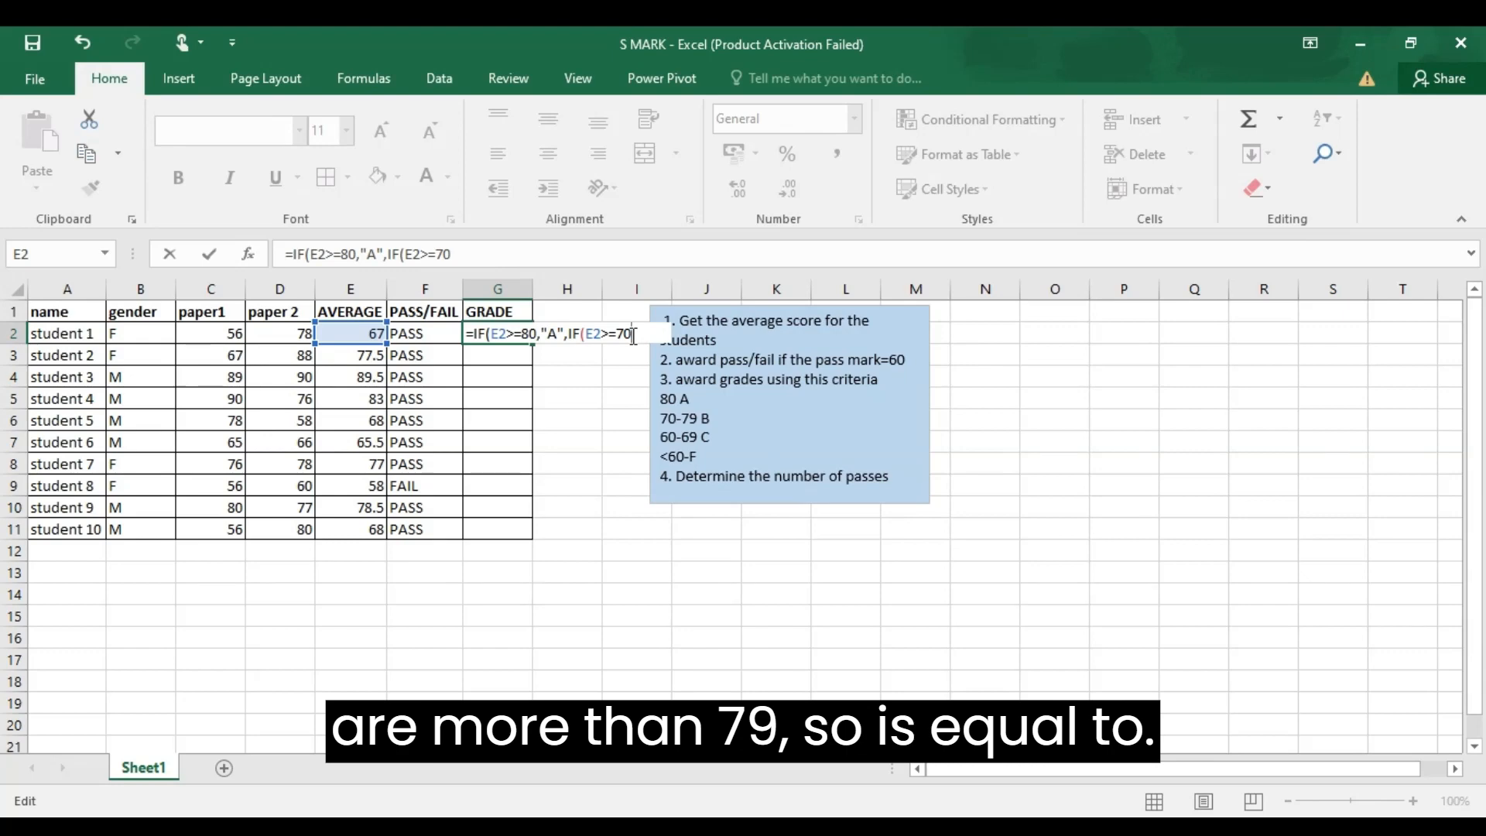
text(,)
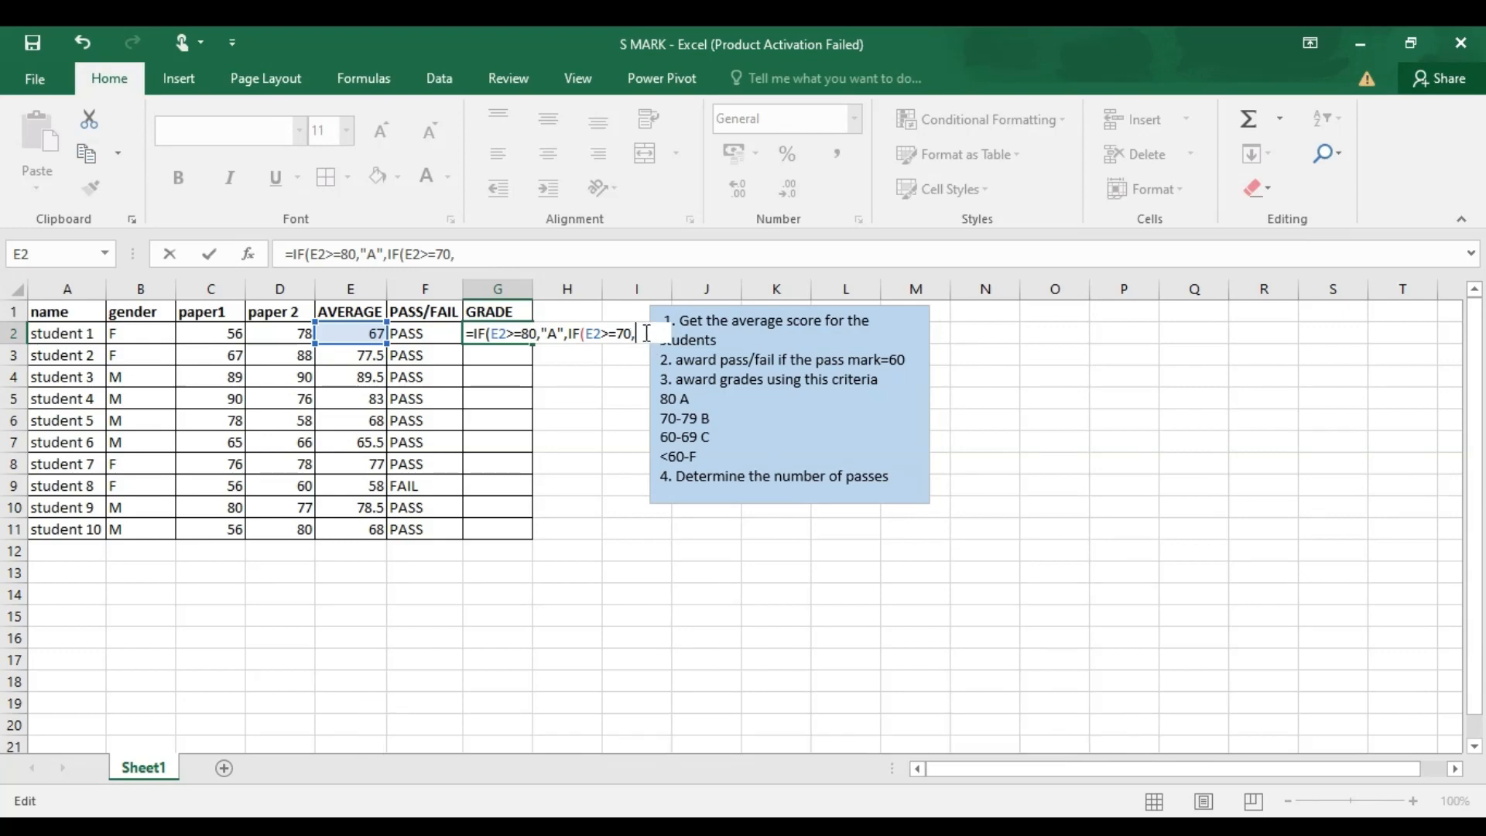
text(""B)
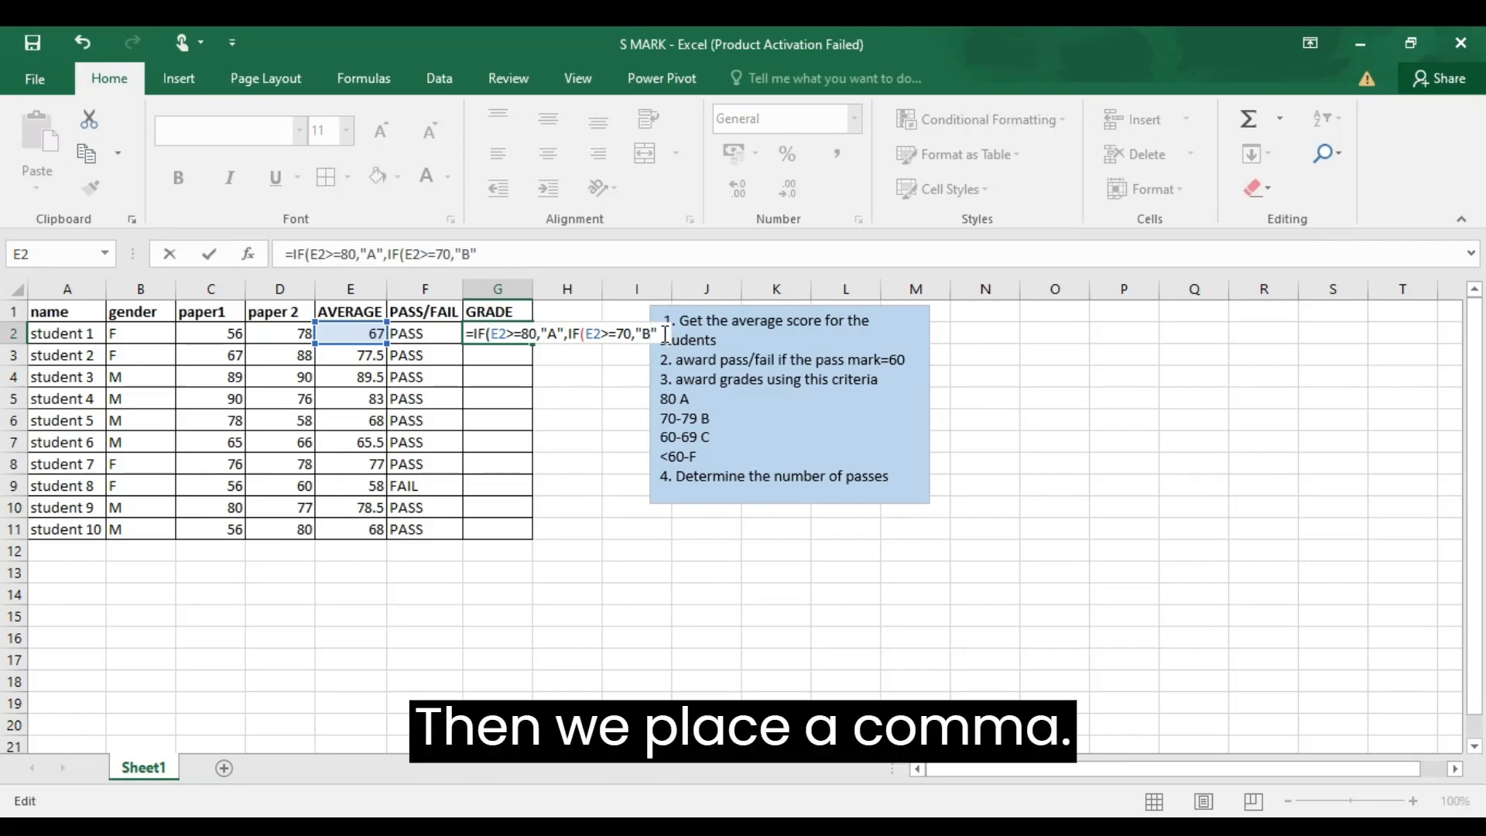
text(,)
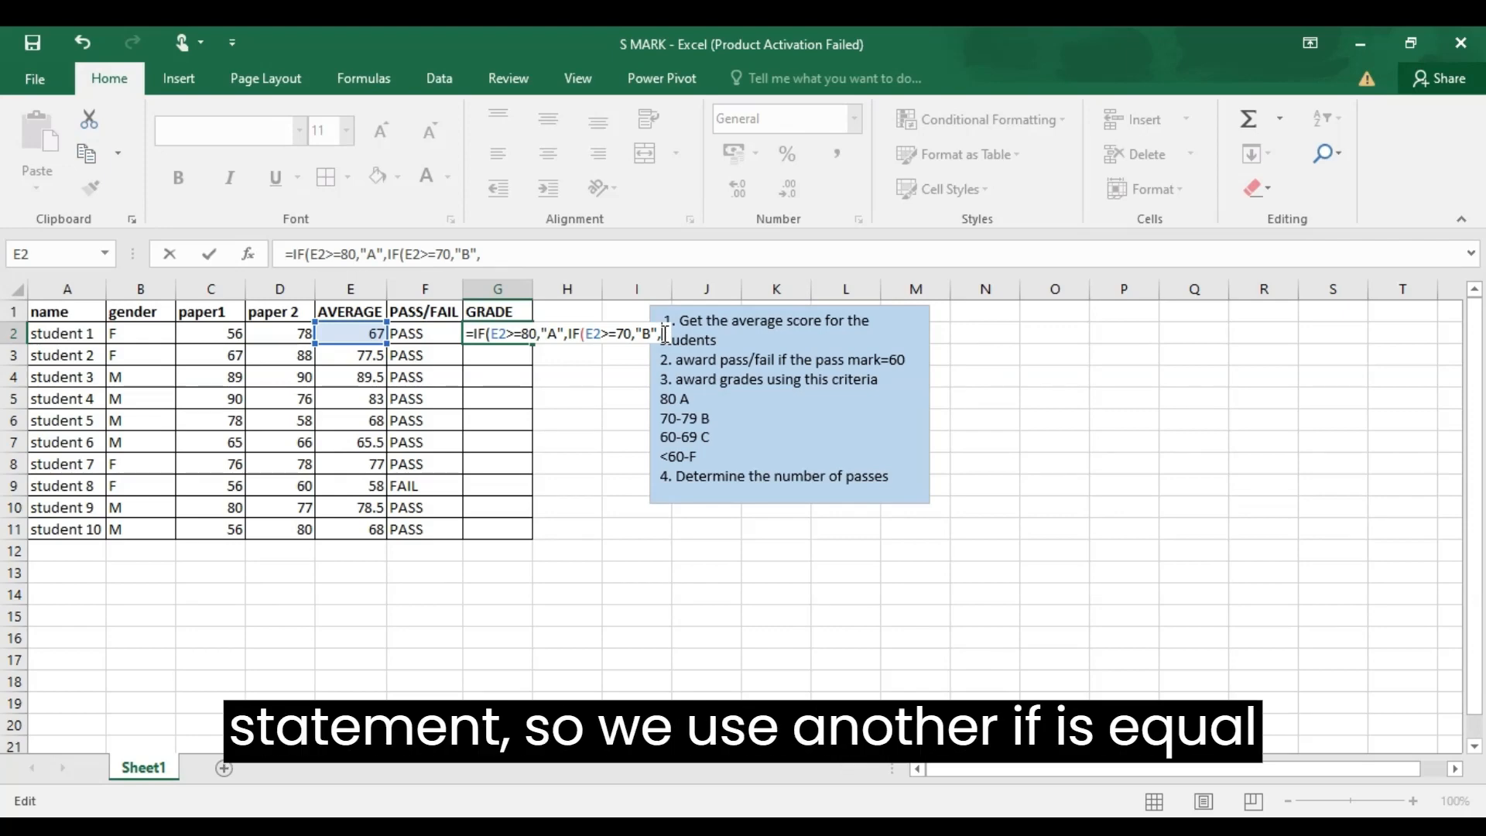
Nest a third IF in the G2 grade formula that returns "C" when E2>=60.
text(IF)
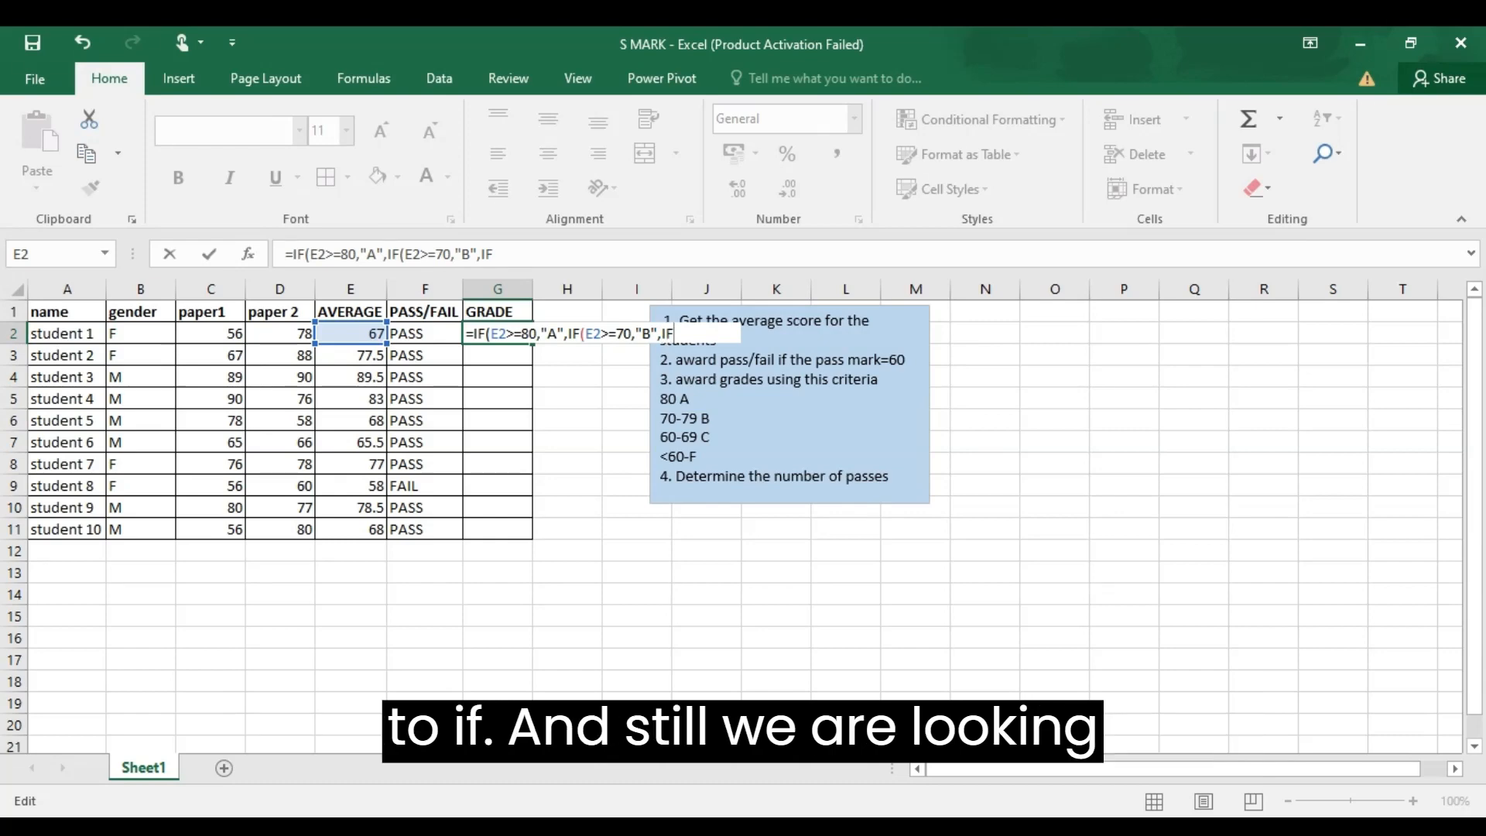
text(()
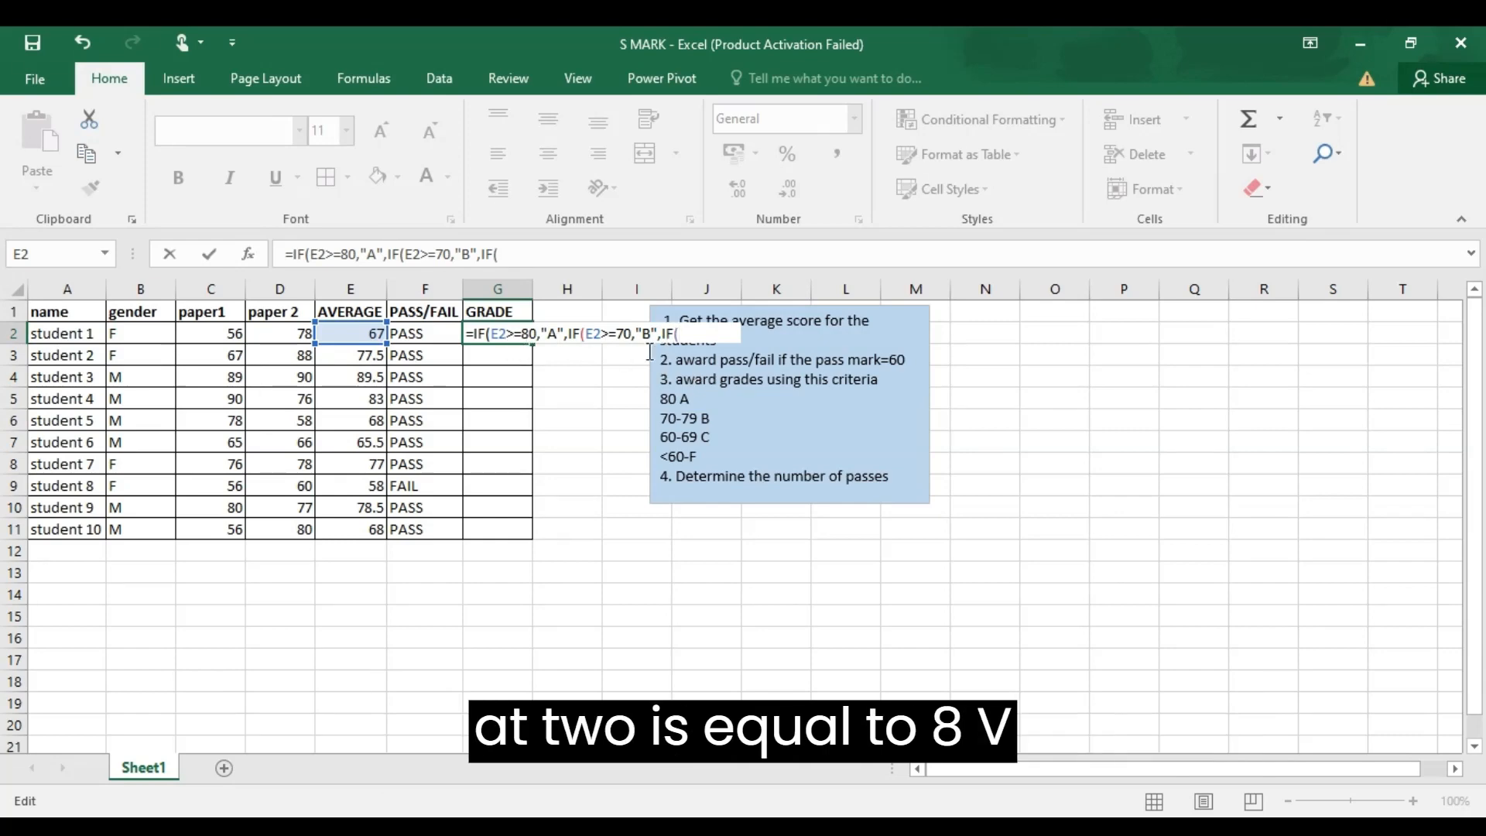
text(E2)
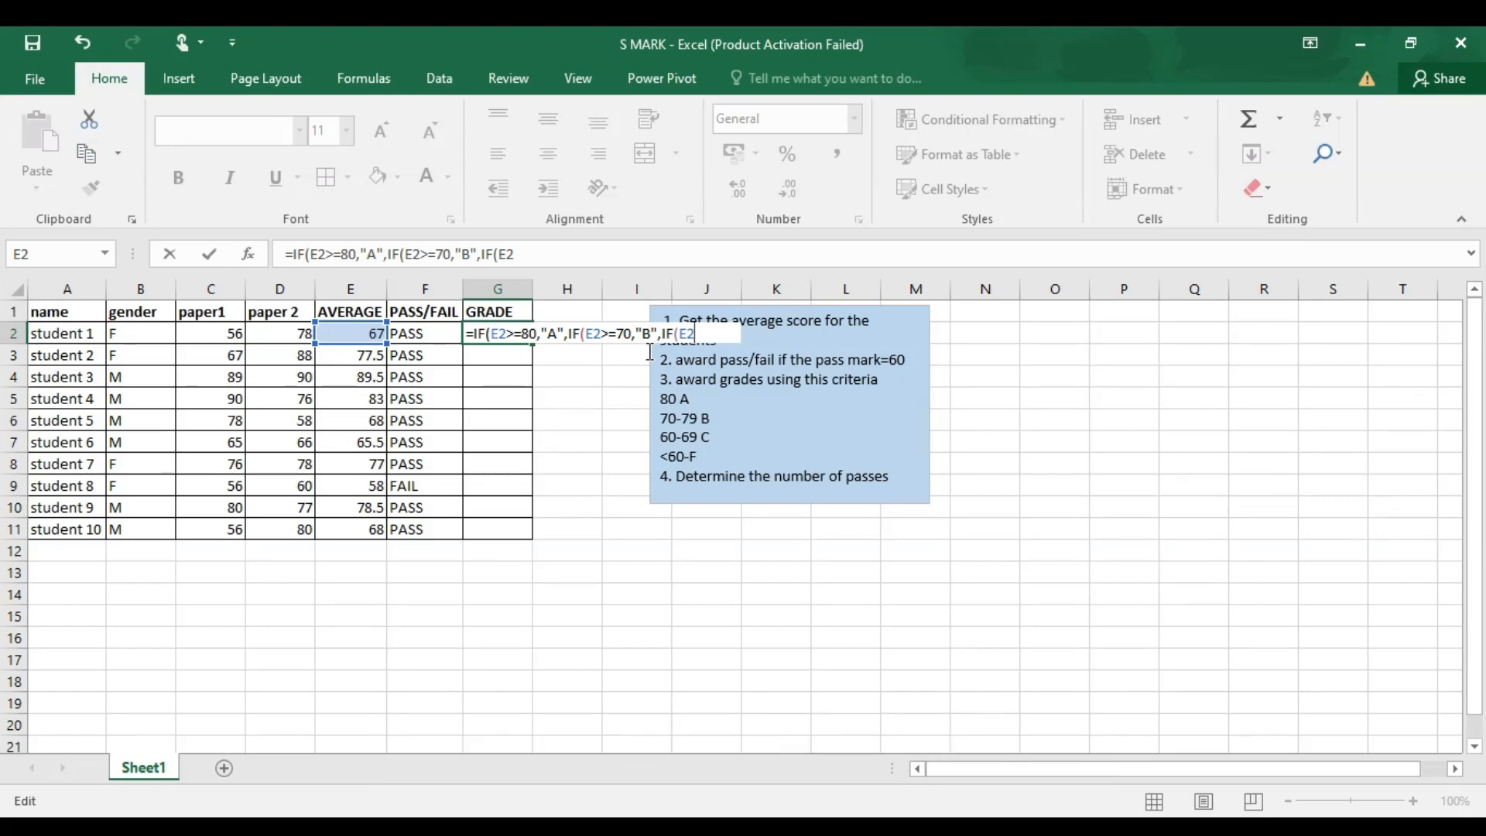
text(>)
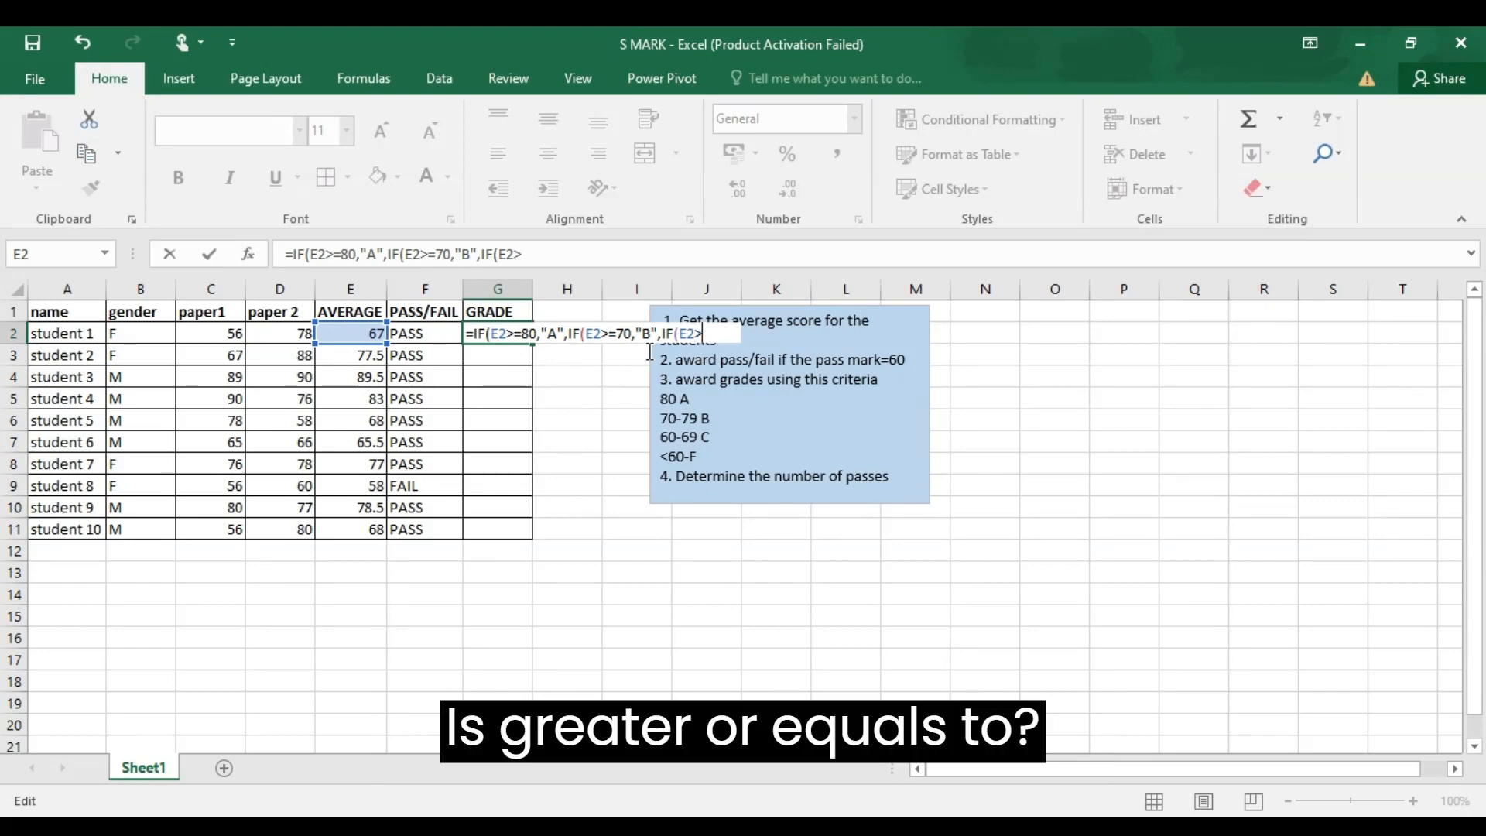
text(=)
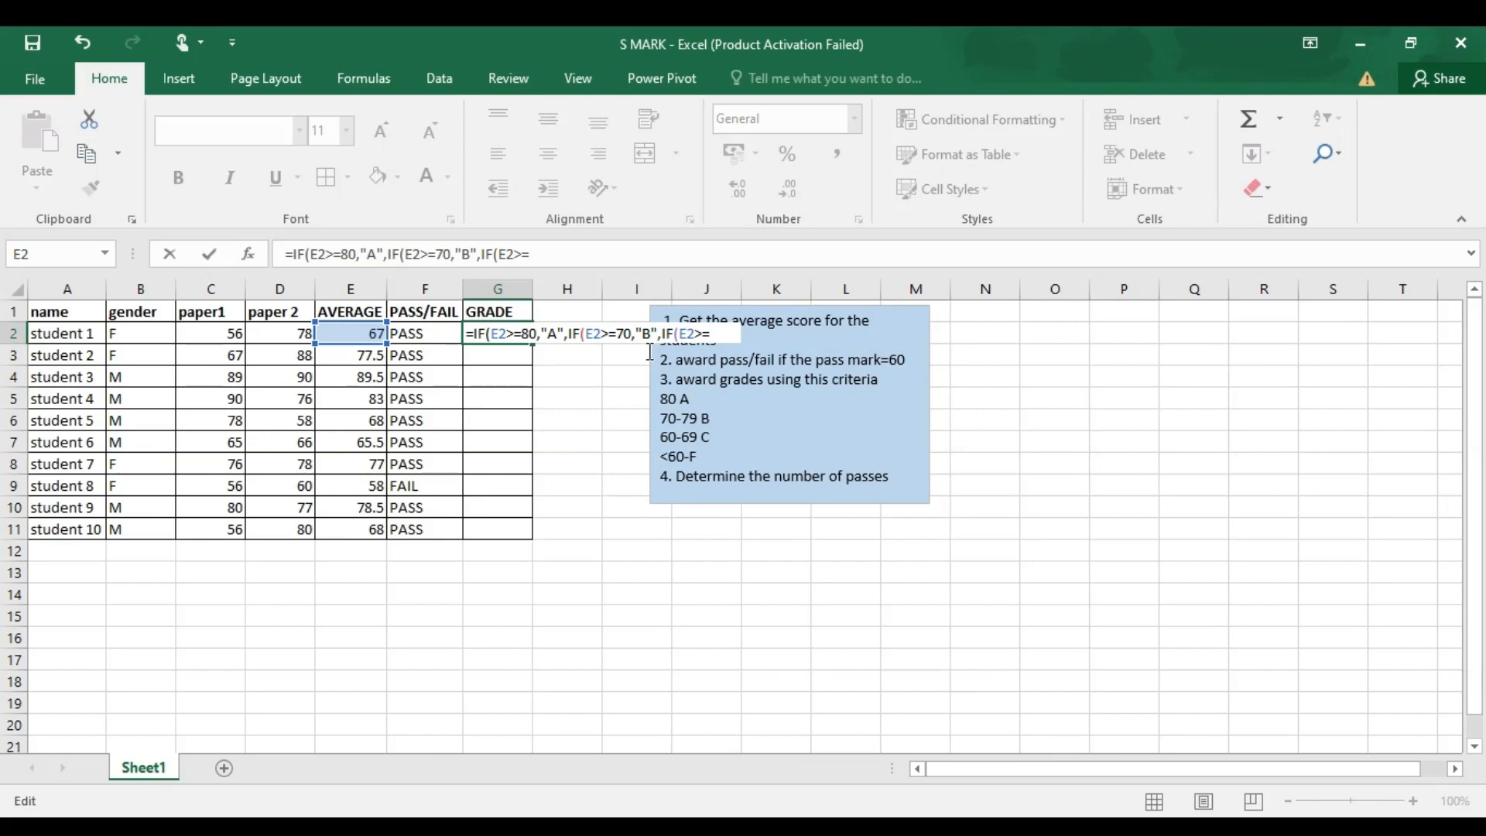
text(60)
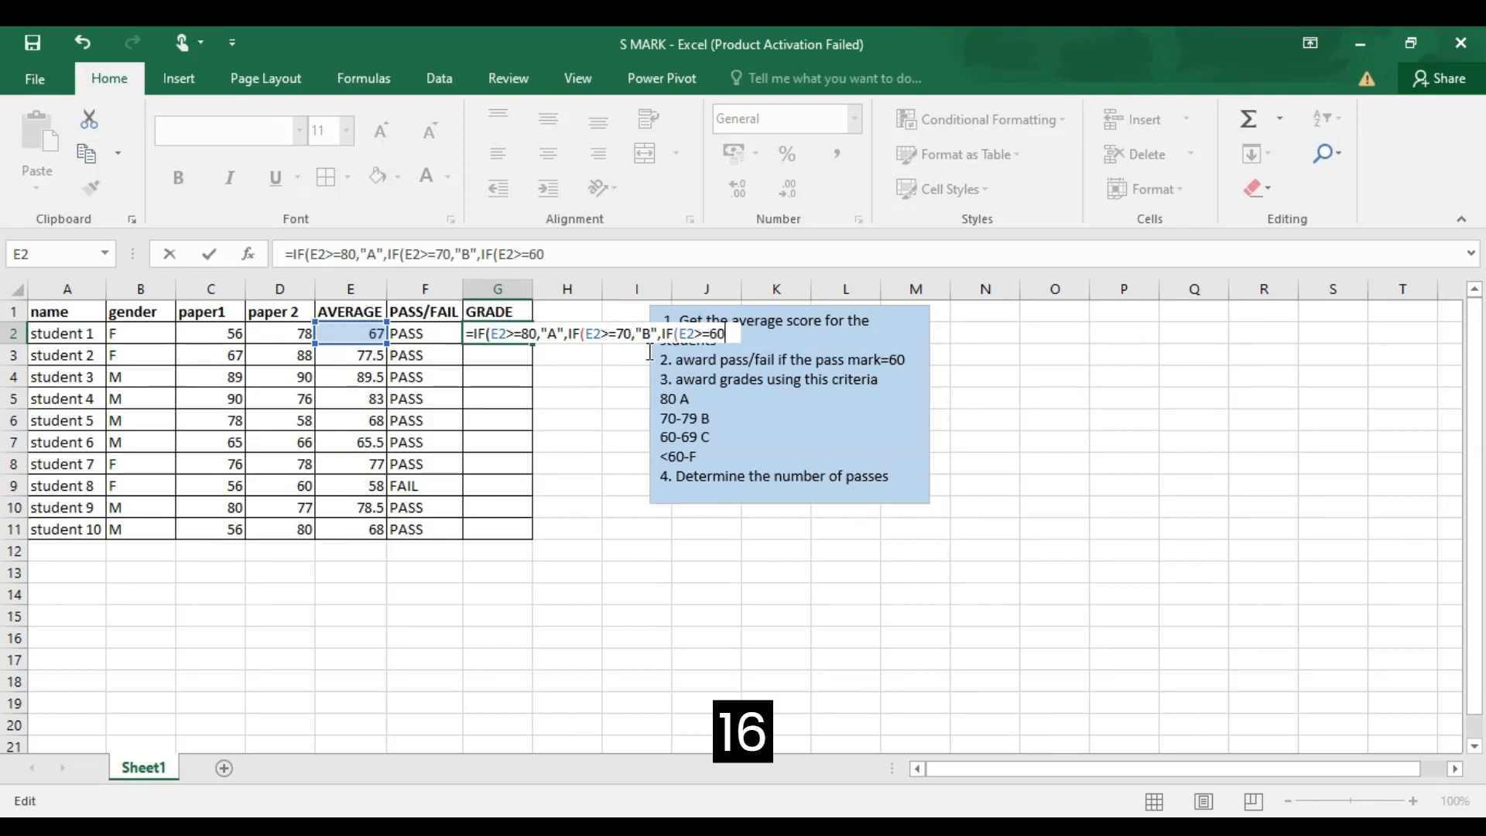
text(,)
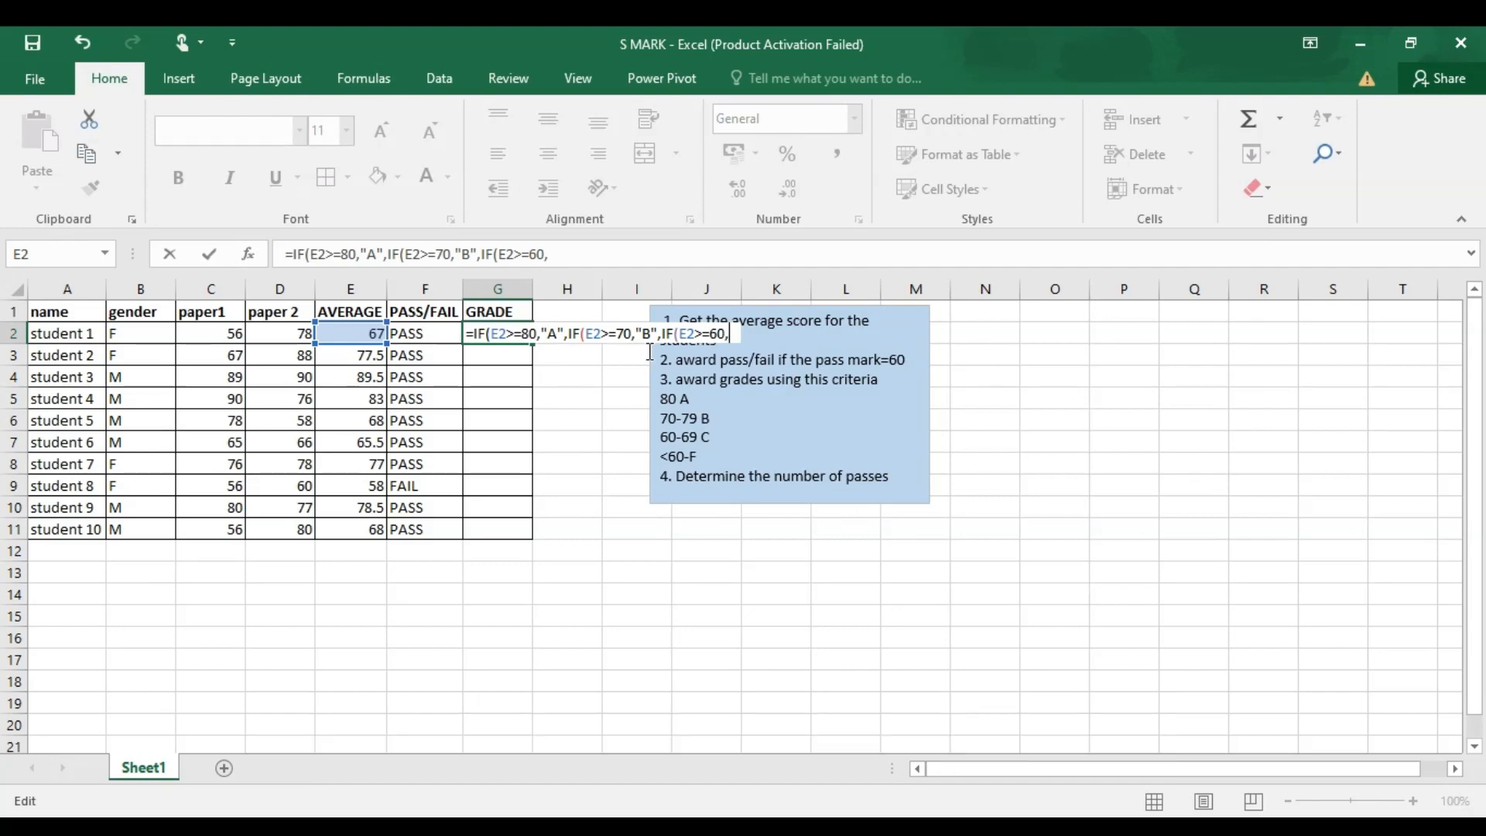
text("")
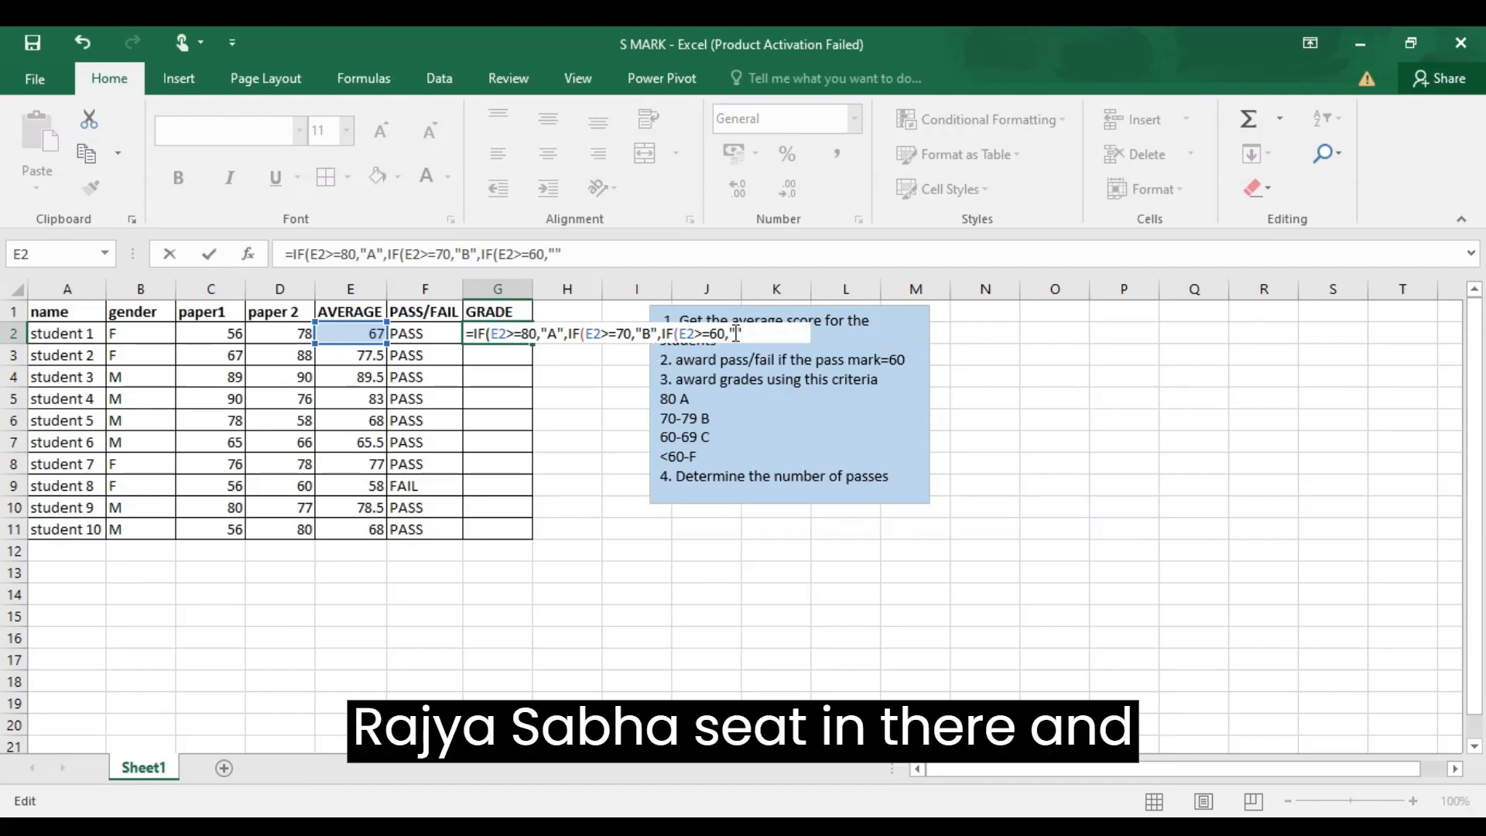
text(C)
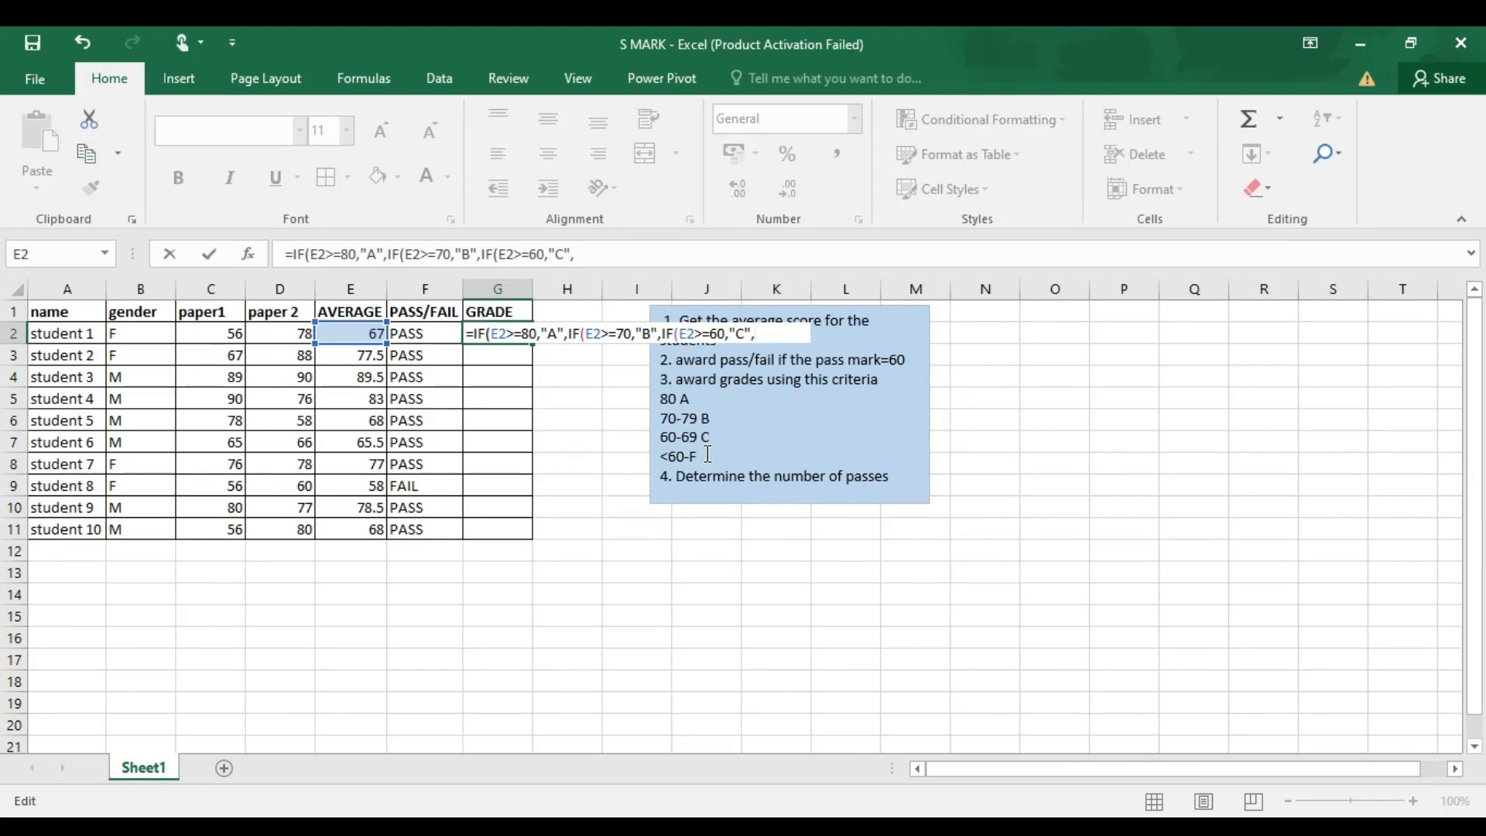
Complete the nested IF in G2 with "F" as the grade for all other averages and fill the formula down to G11.
text(",")
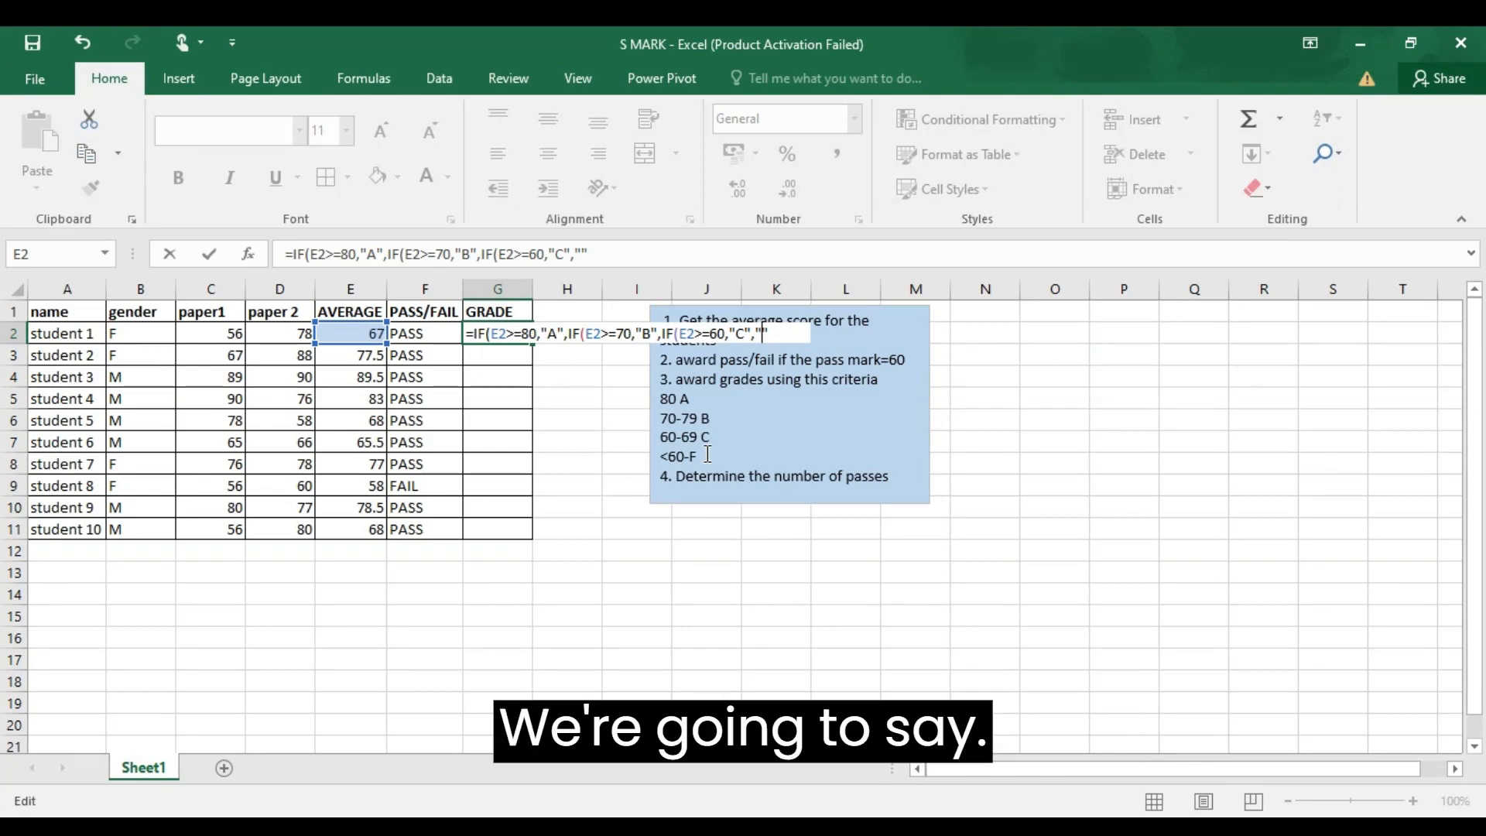
text(F)
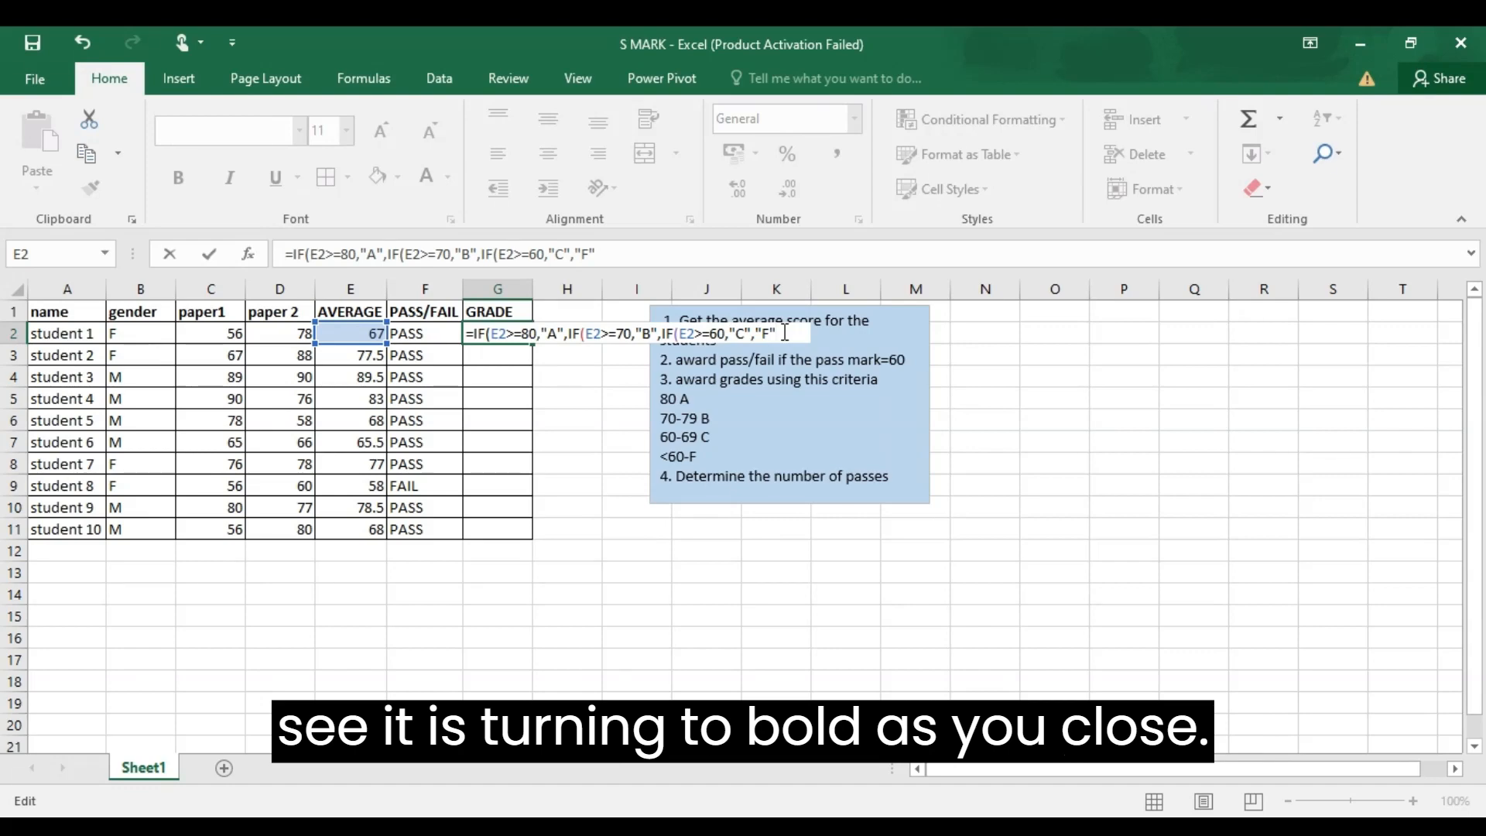
text())
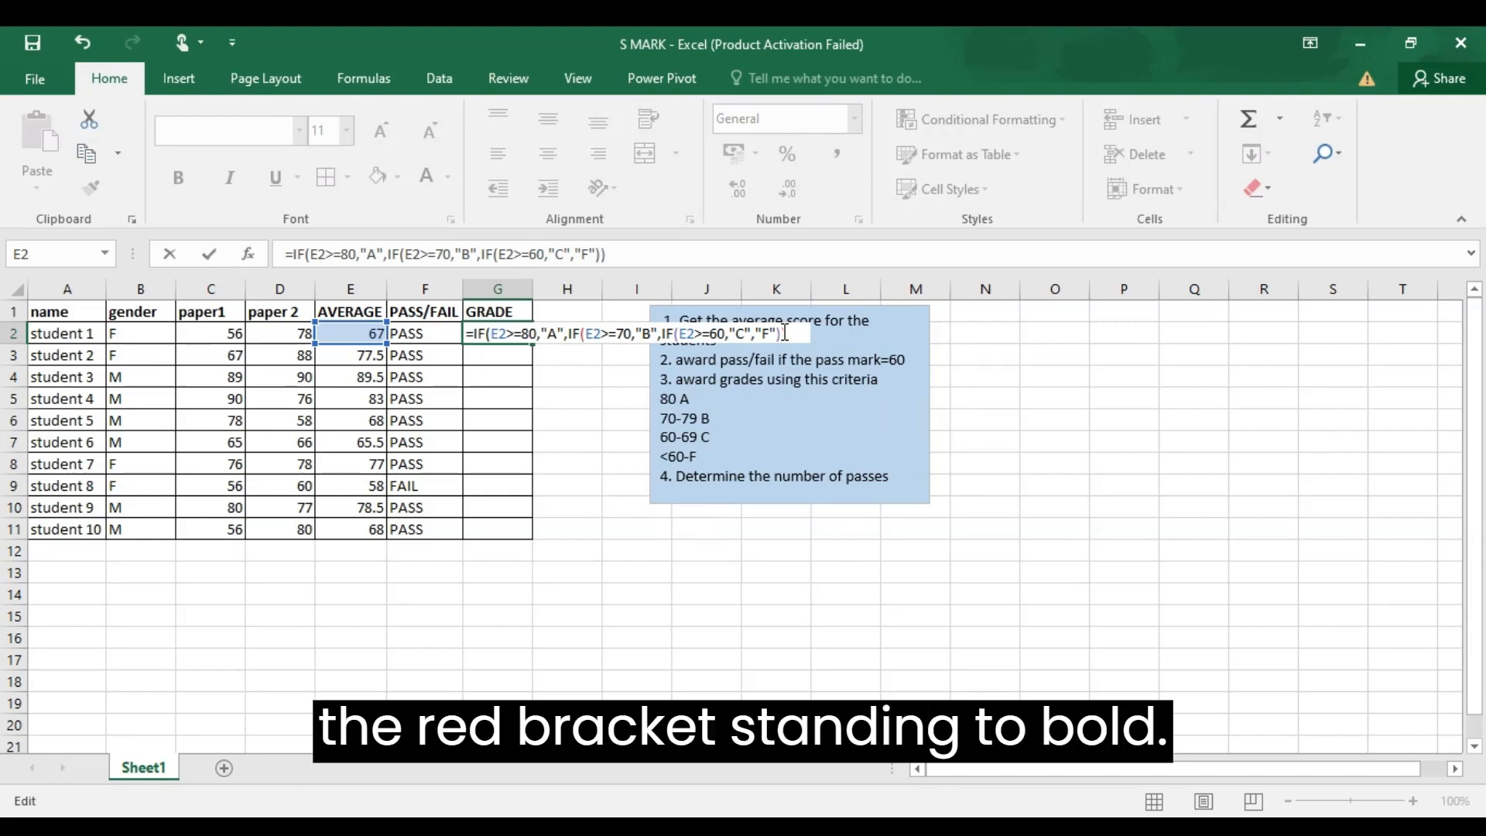
text())
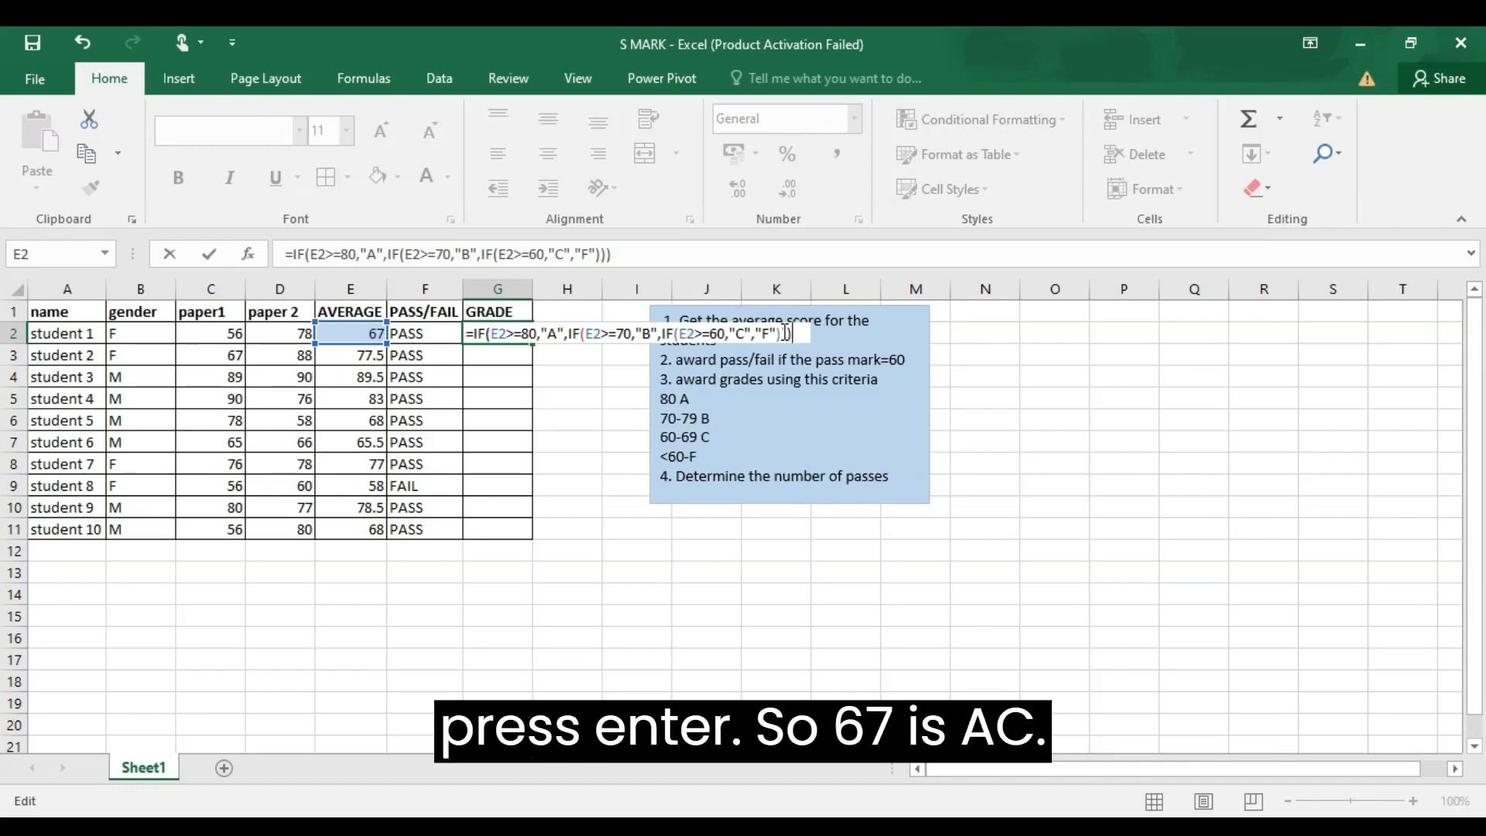
key(Return)
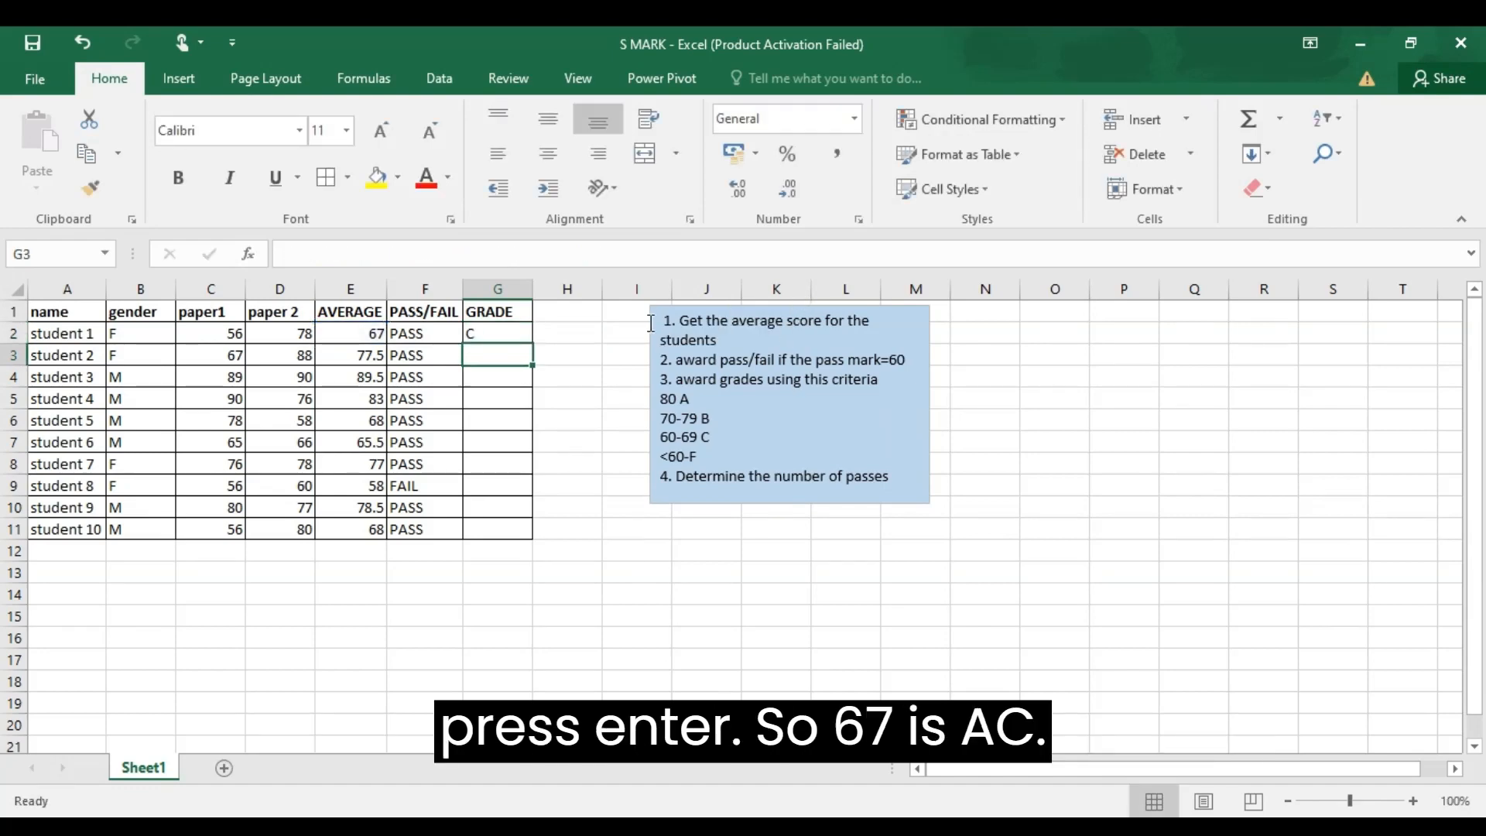
click(488, 334)
drag(534, 346, 533, 540)
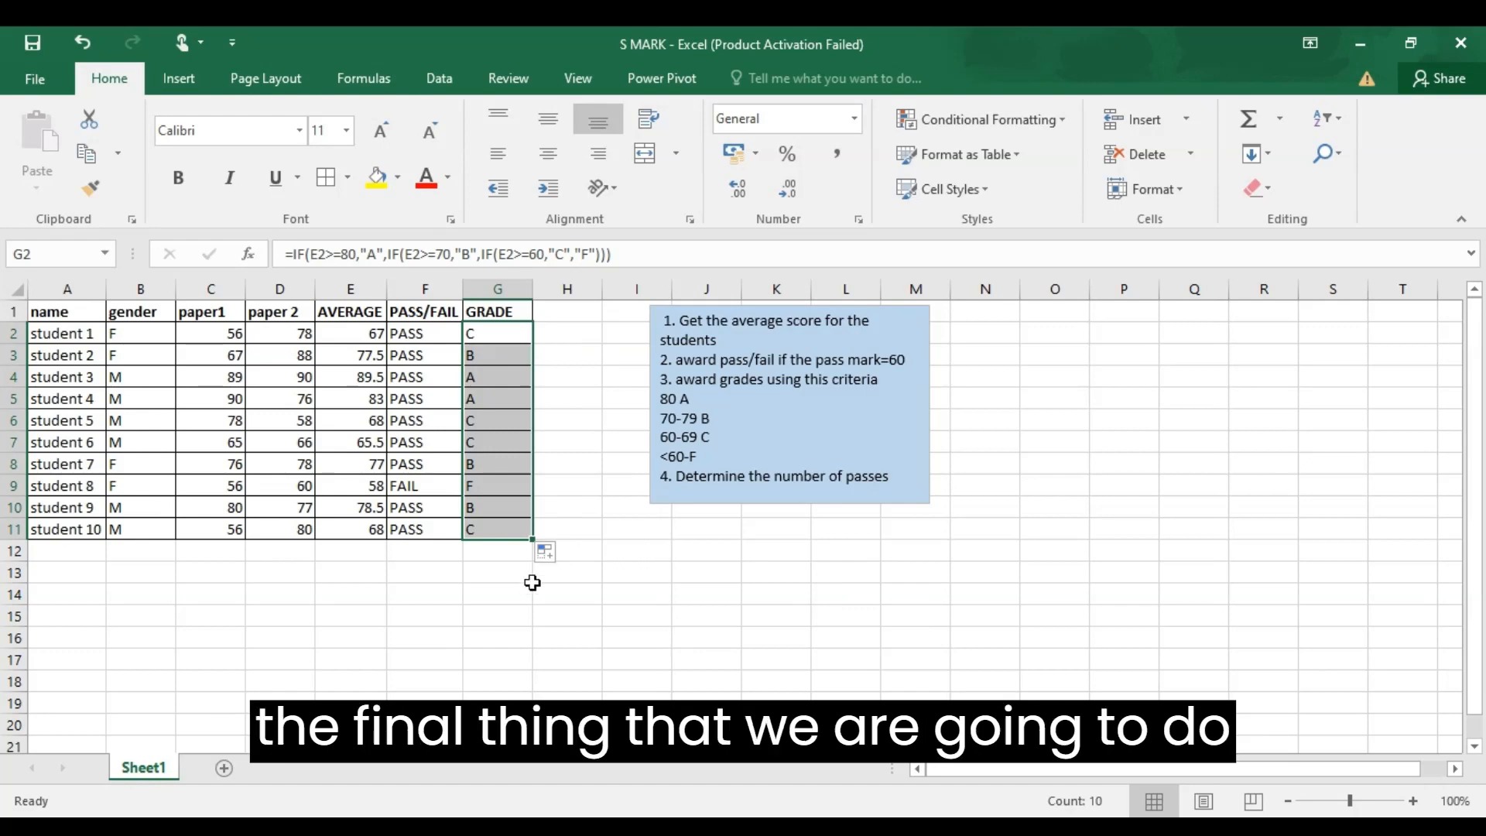
Enter the labels PASS in E12 and FAIL in E13, below the AVERAGE column.
click(415, 280)
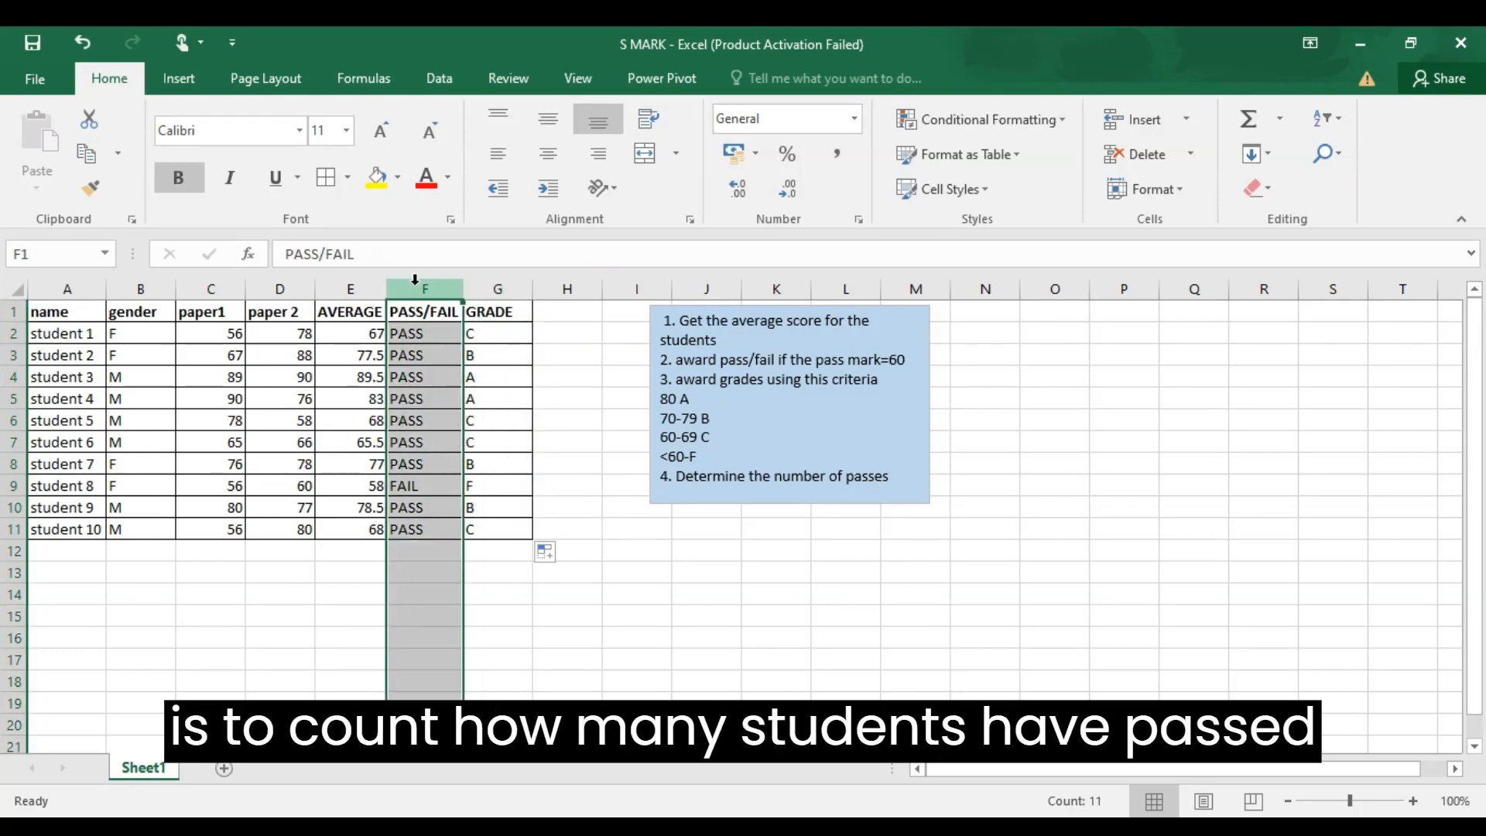
click(332, 553)
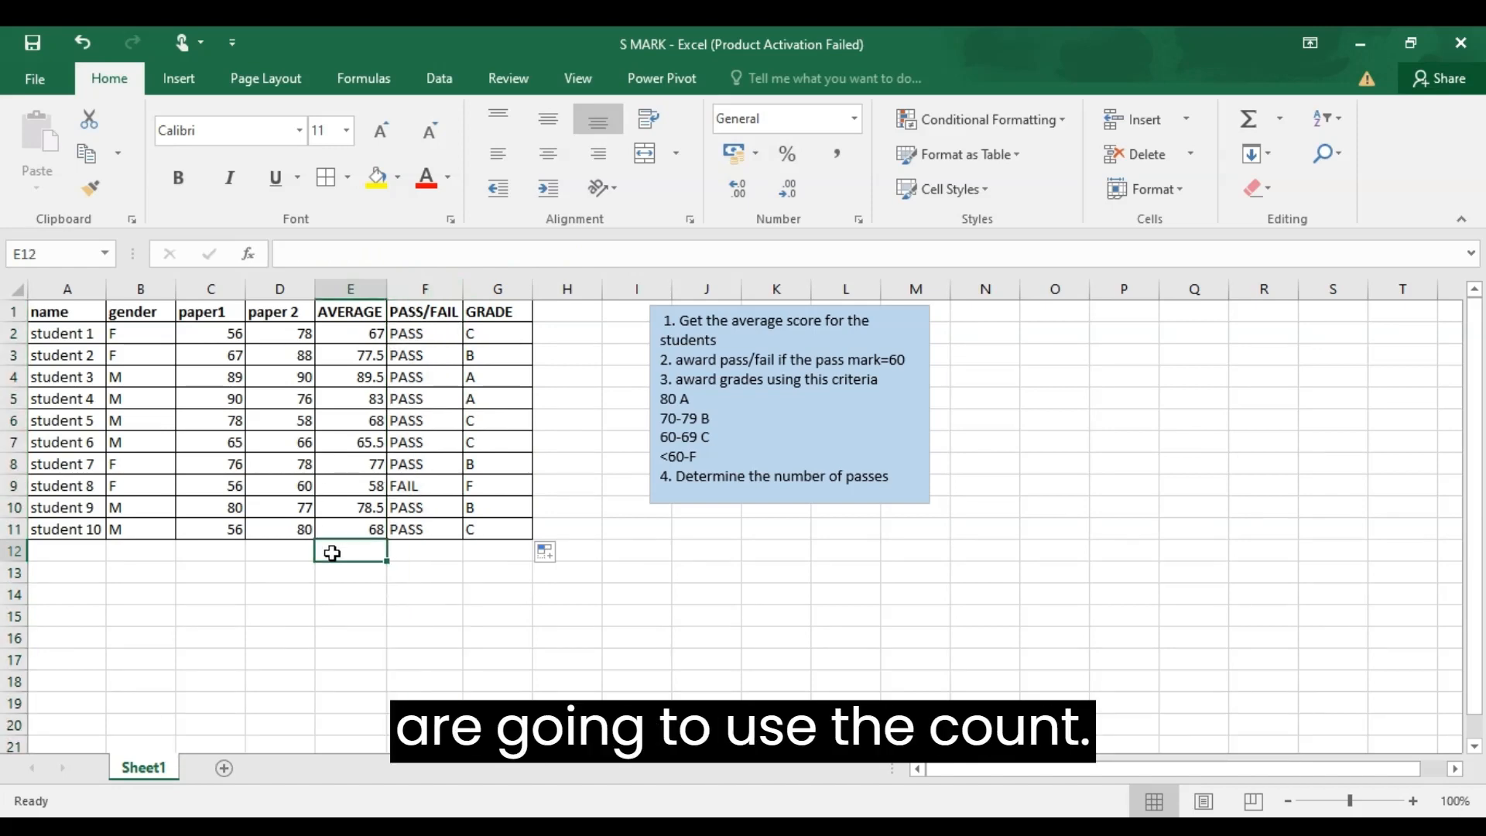
text(COU)
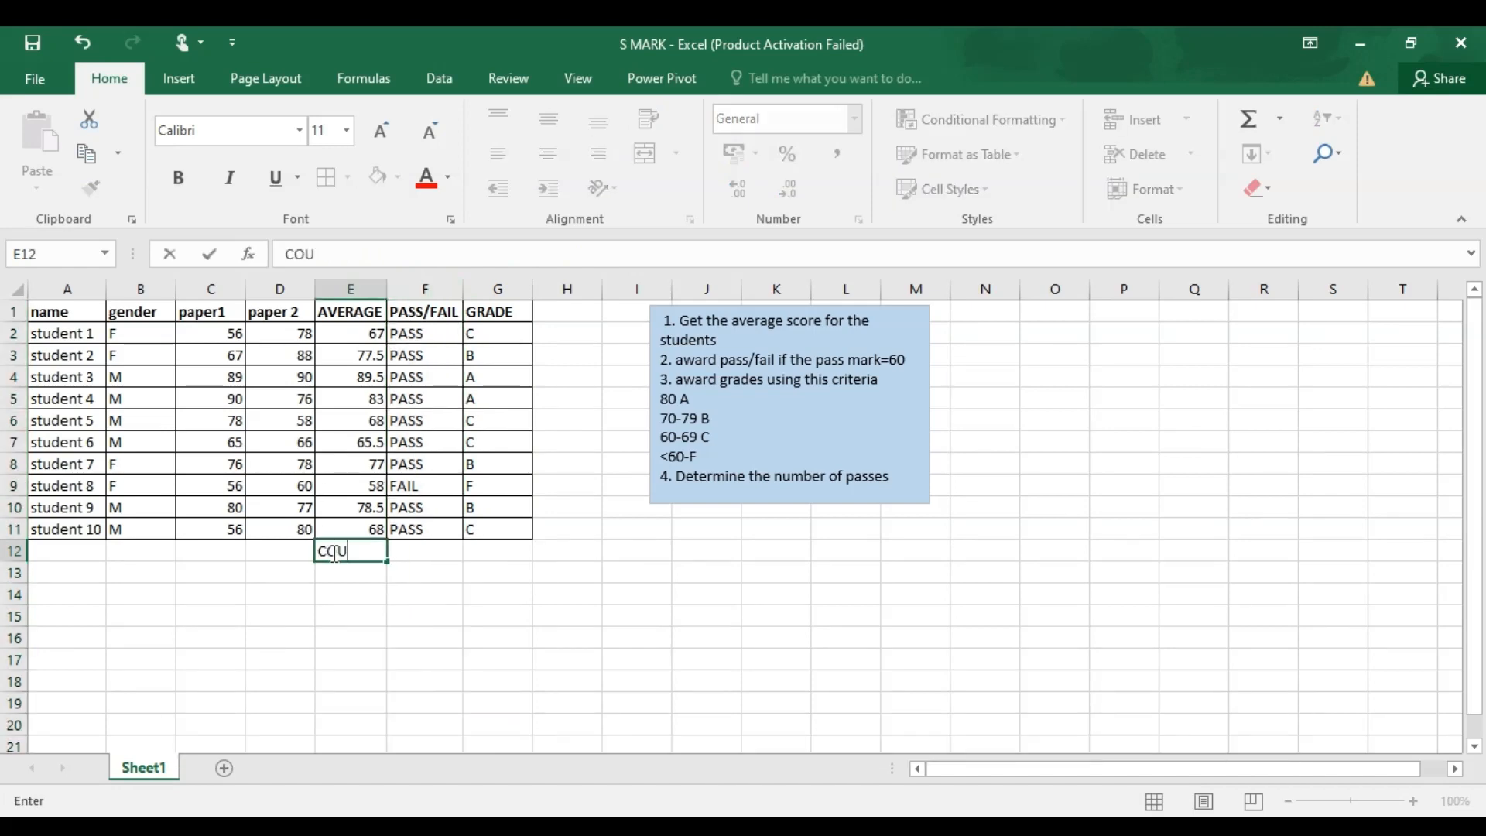
key(BackSpace)
key(BackSpace)
key(BackSpace)
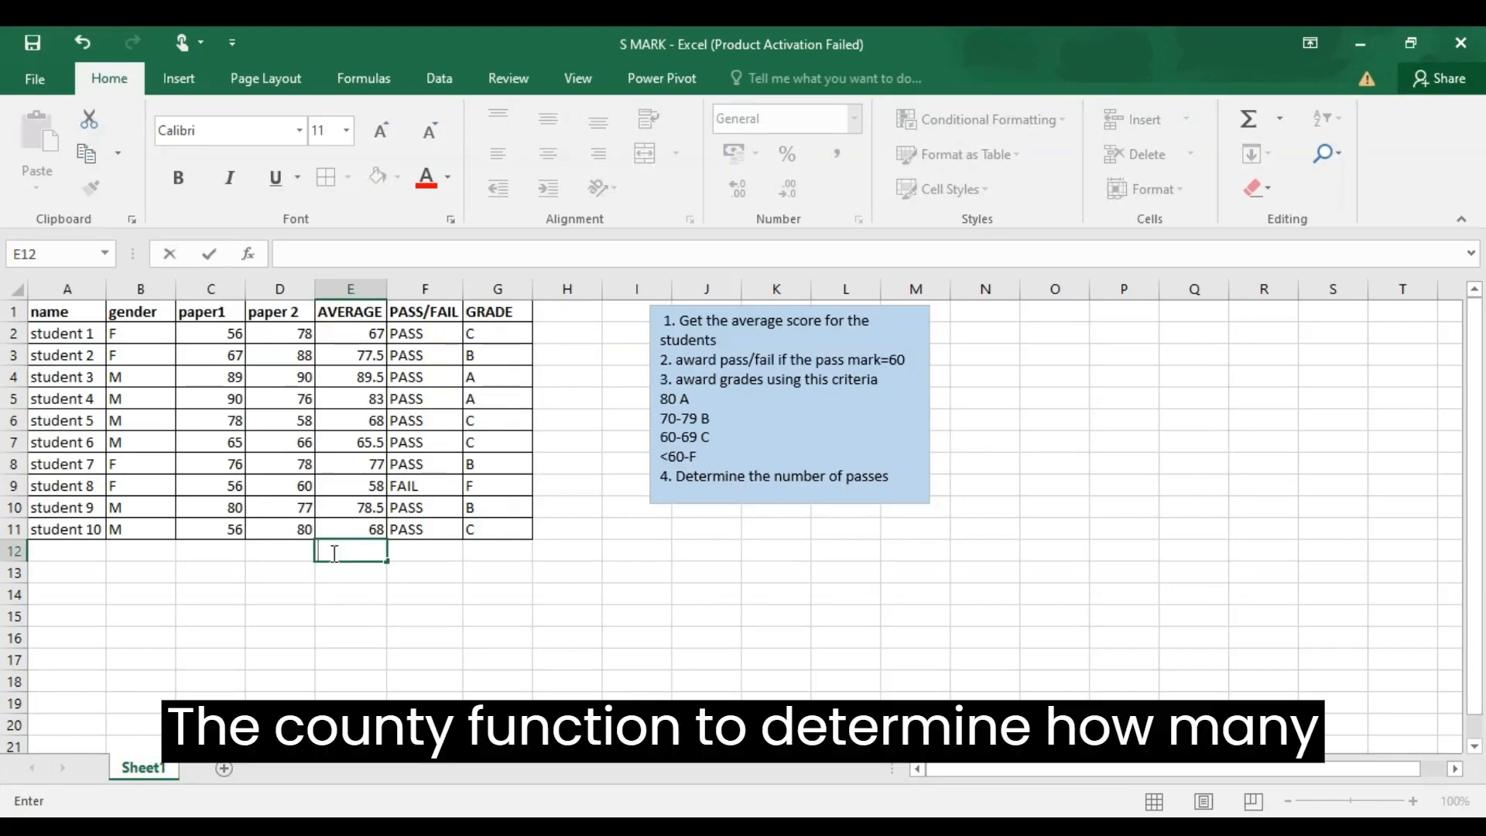
text(P)
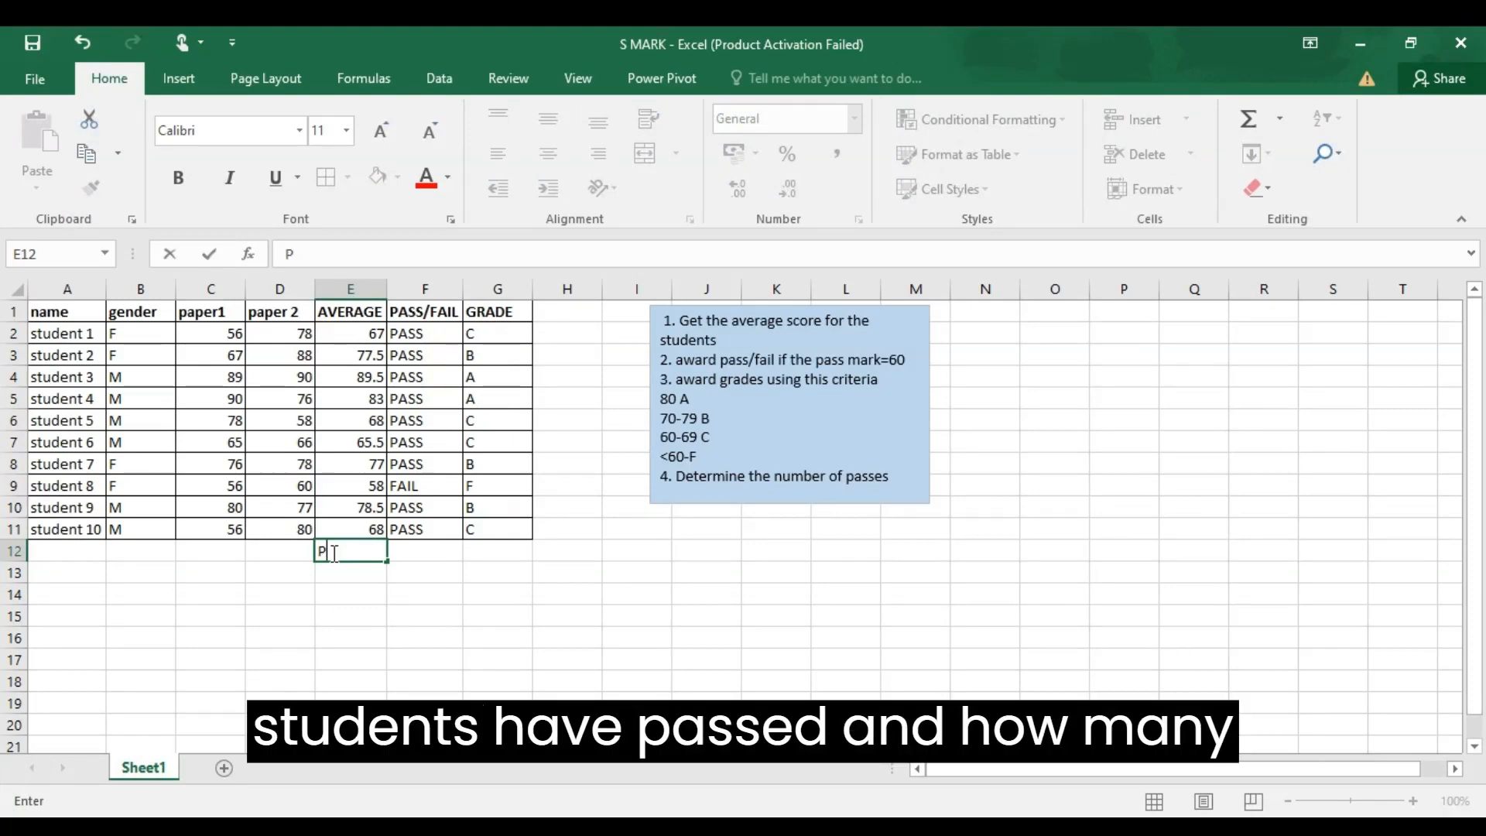
text(ASS)
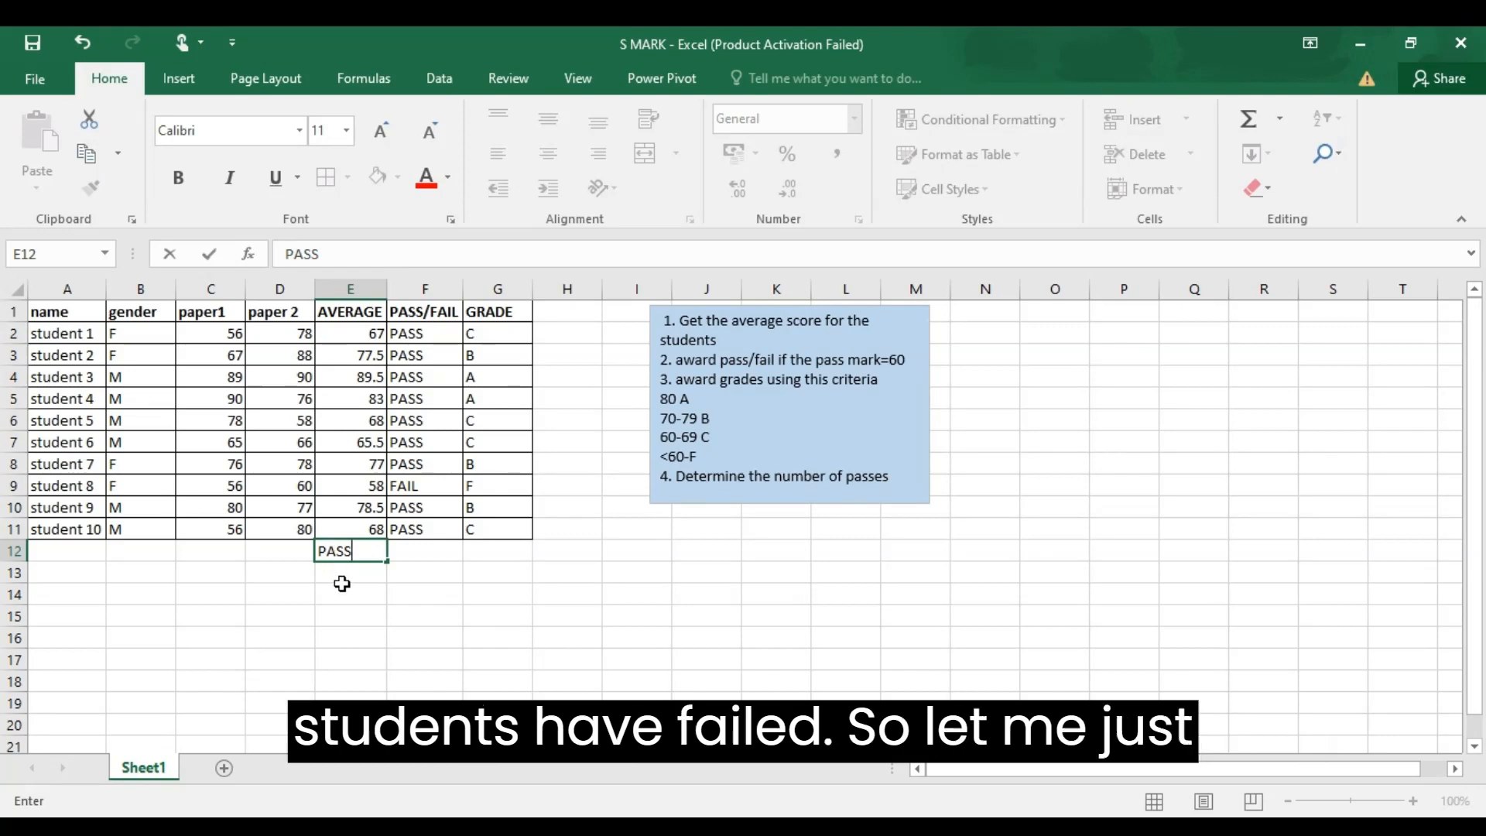
key(Return)
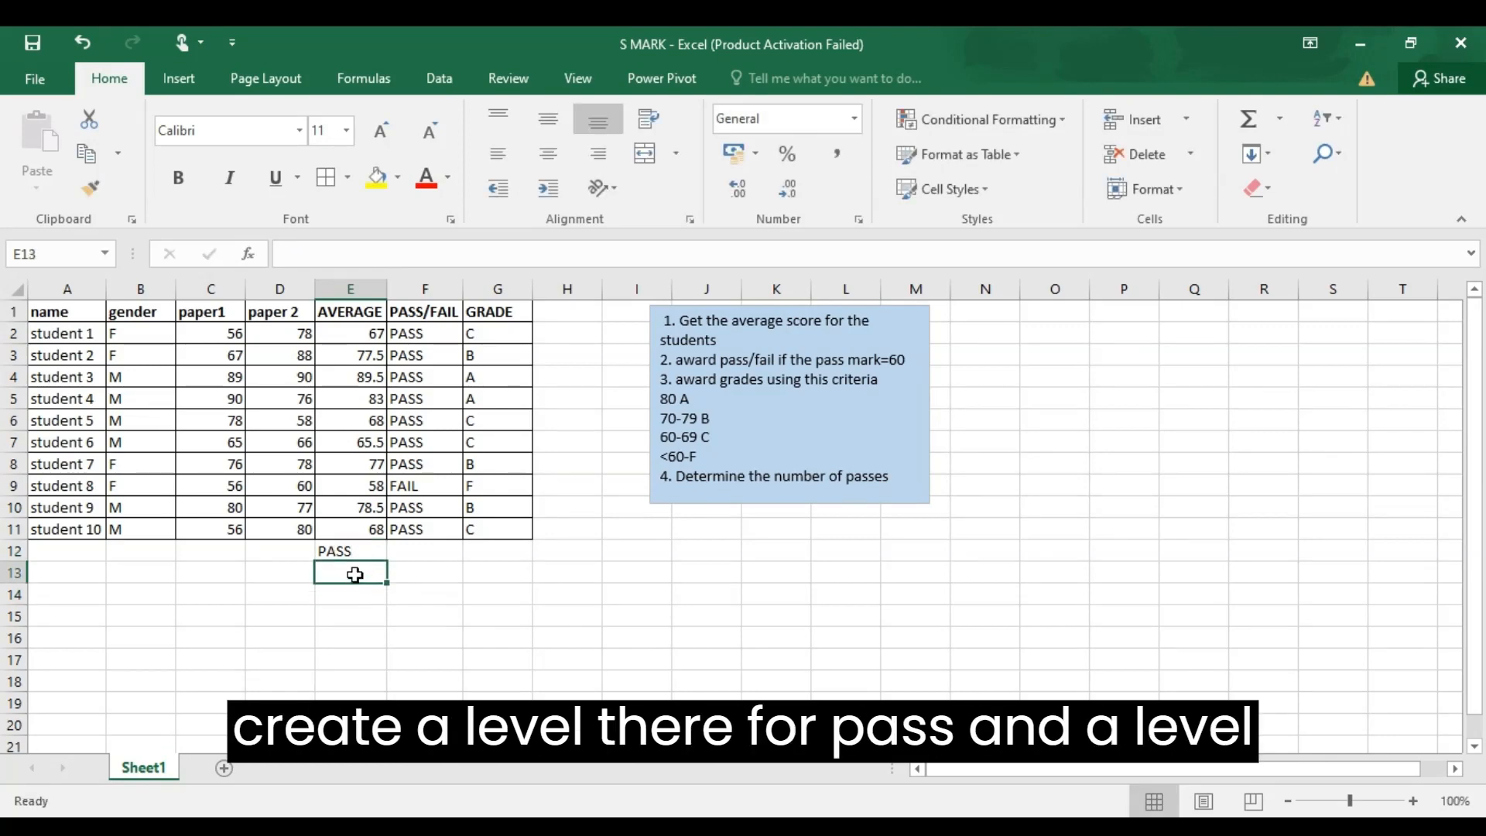
text(FAIL)
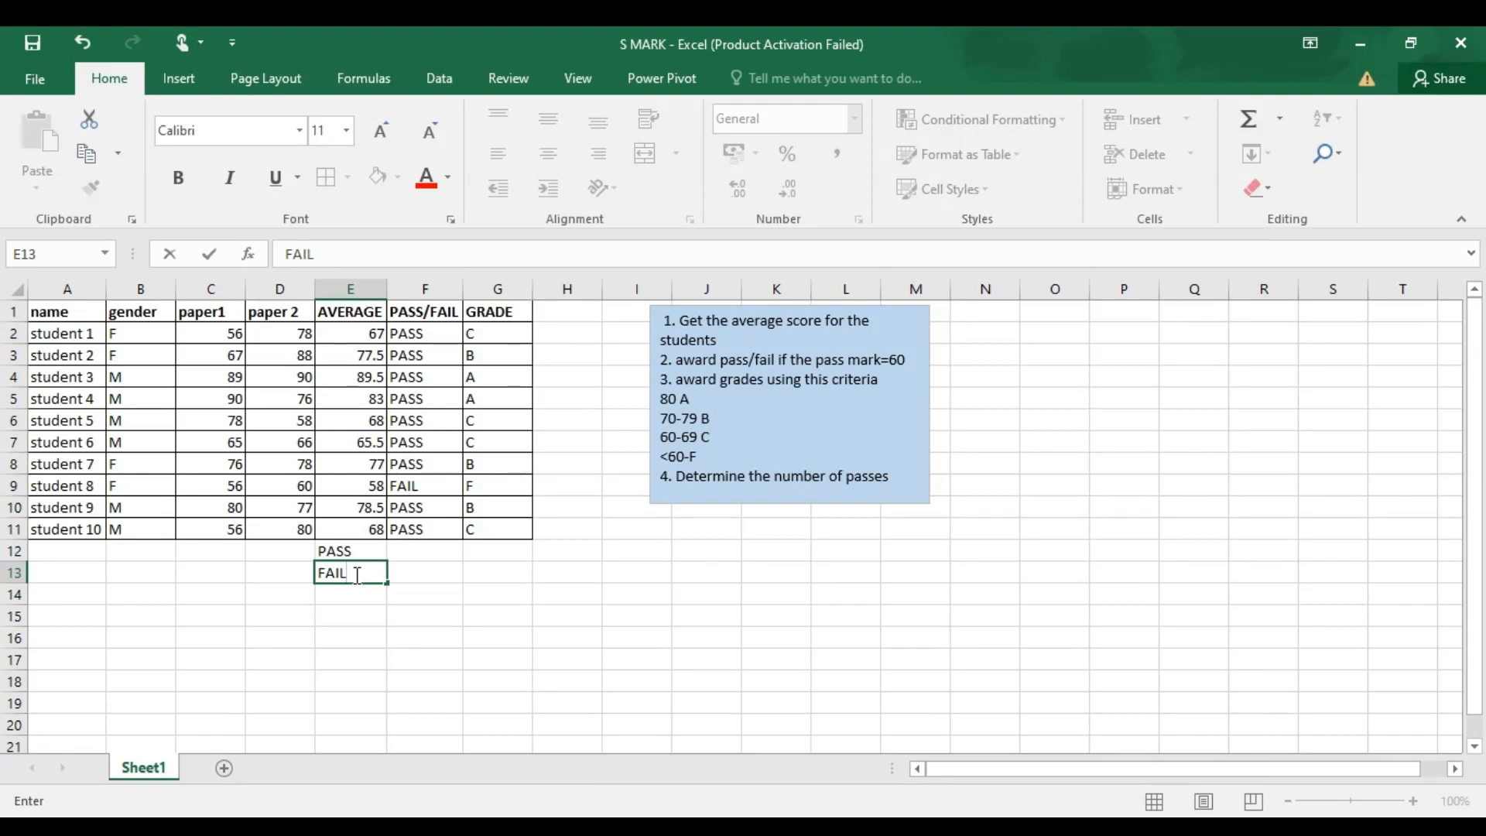
click(499, 588)
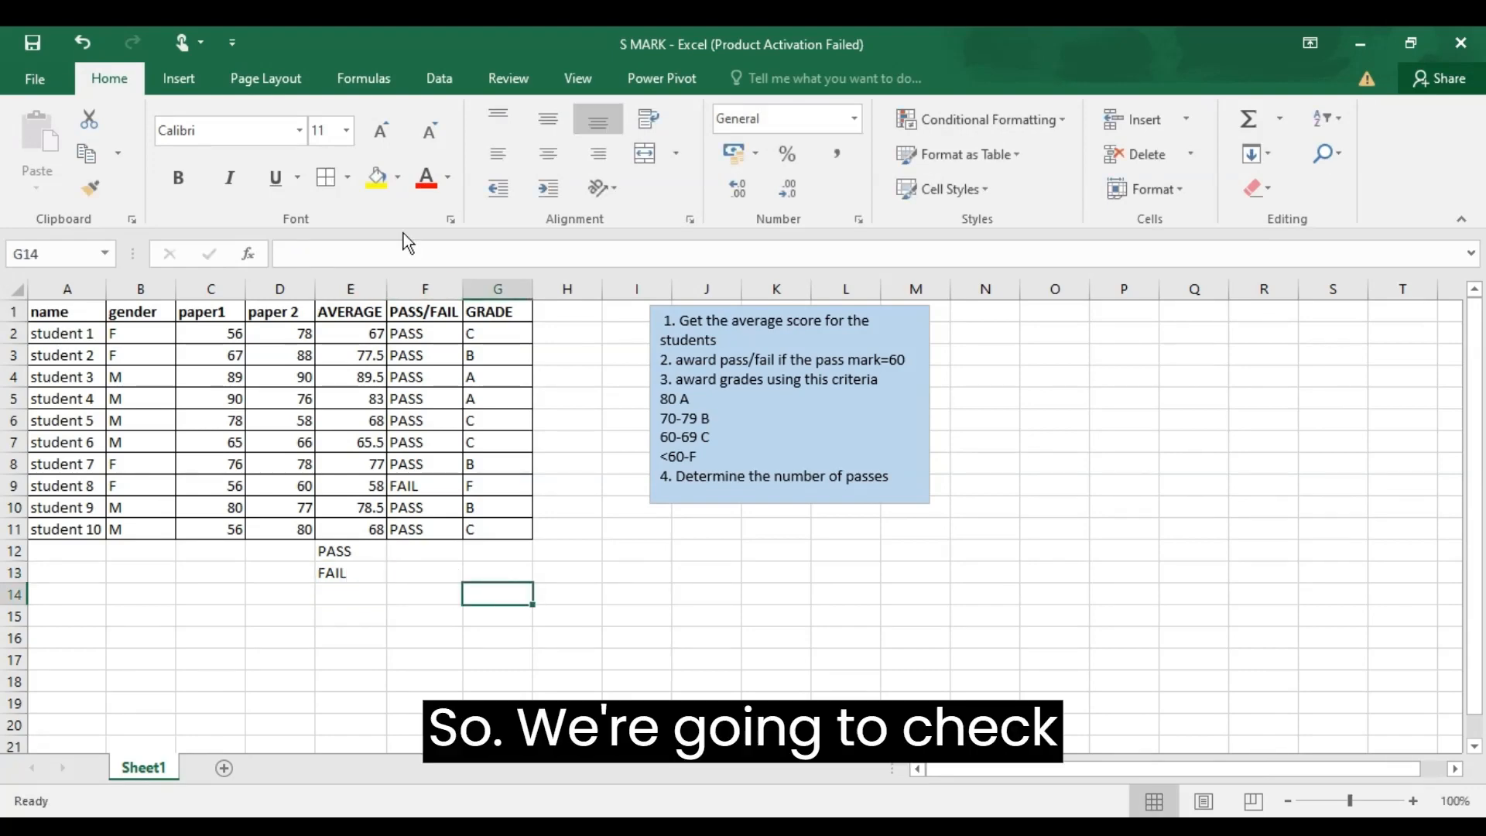
Count the passing students in F12 with a COUNTIF formula over F2:F11 using the criterion "PASS".
click(409, 278)
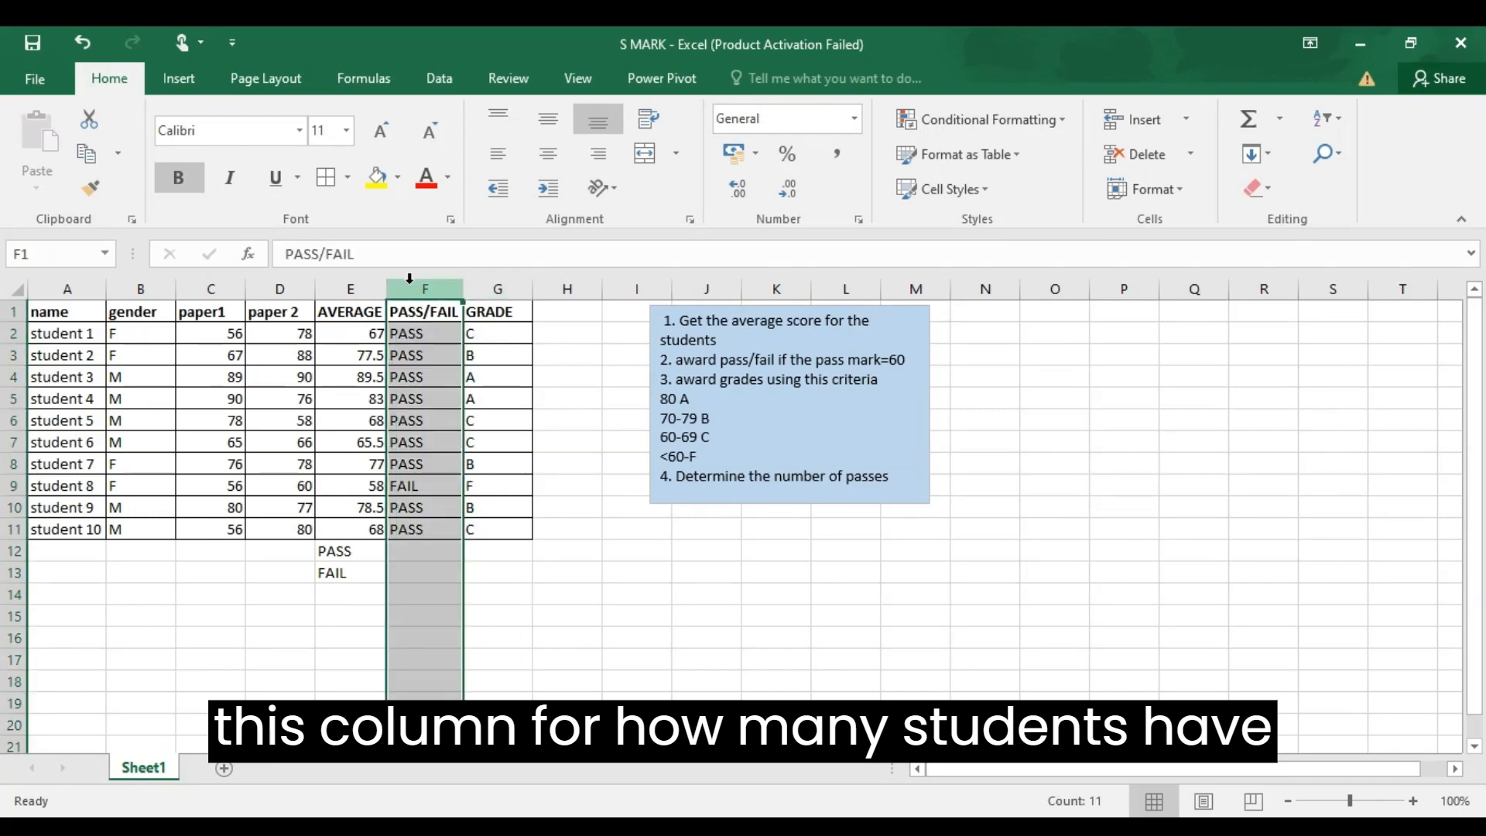
click(548, 510)
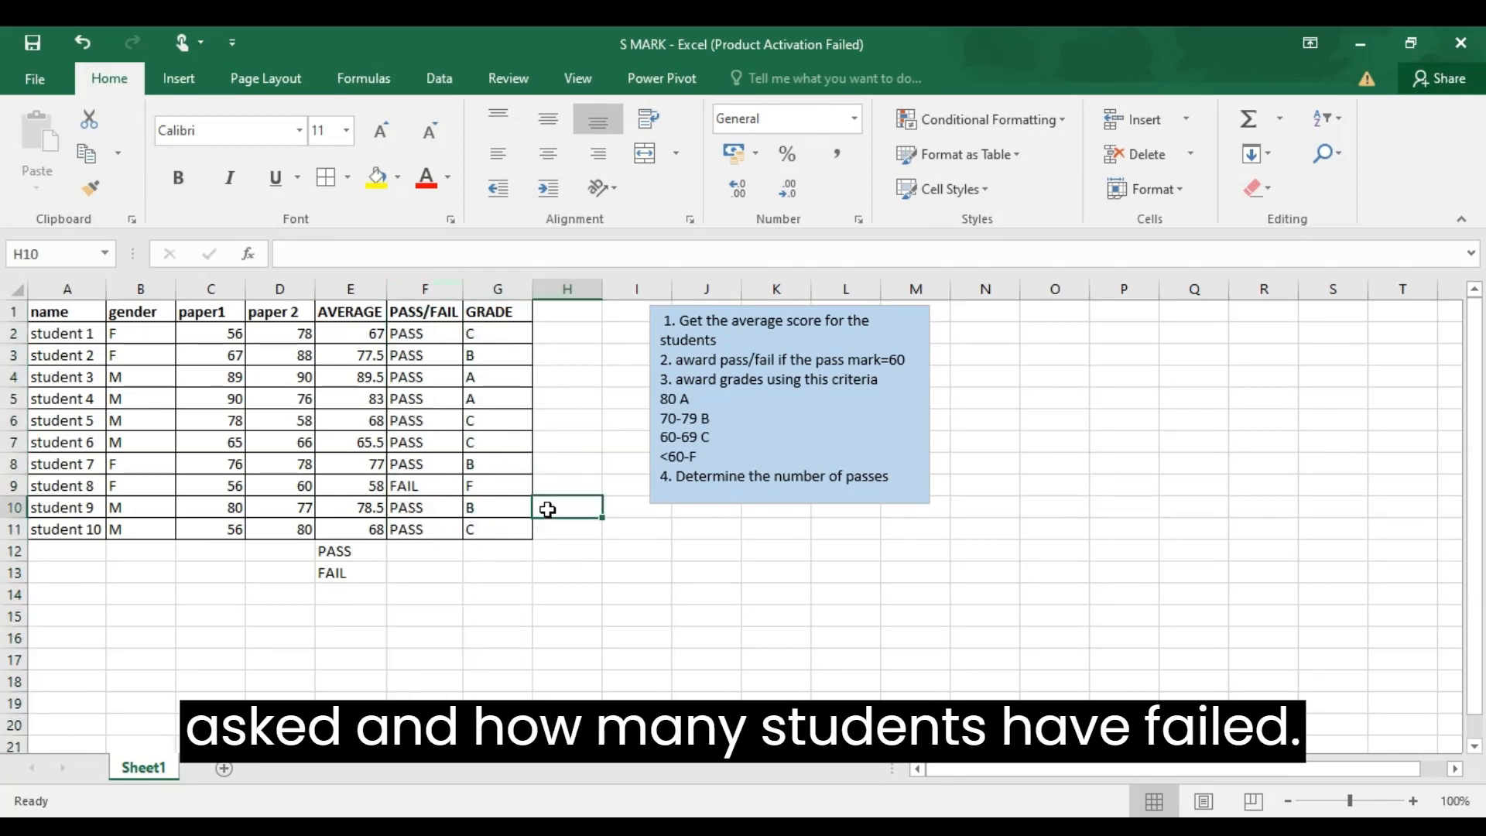
click(418, 554)
text(=)
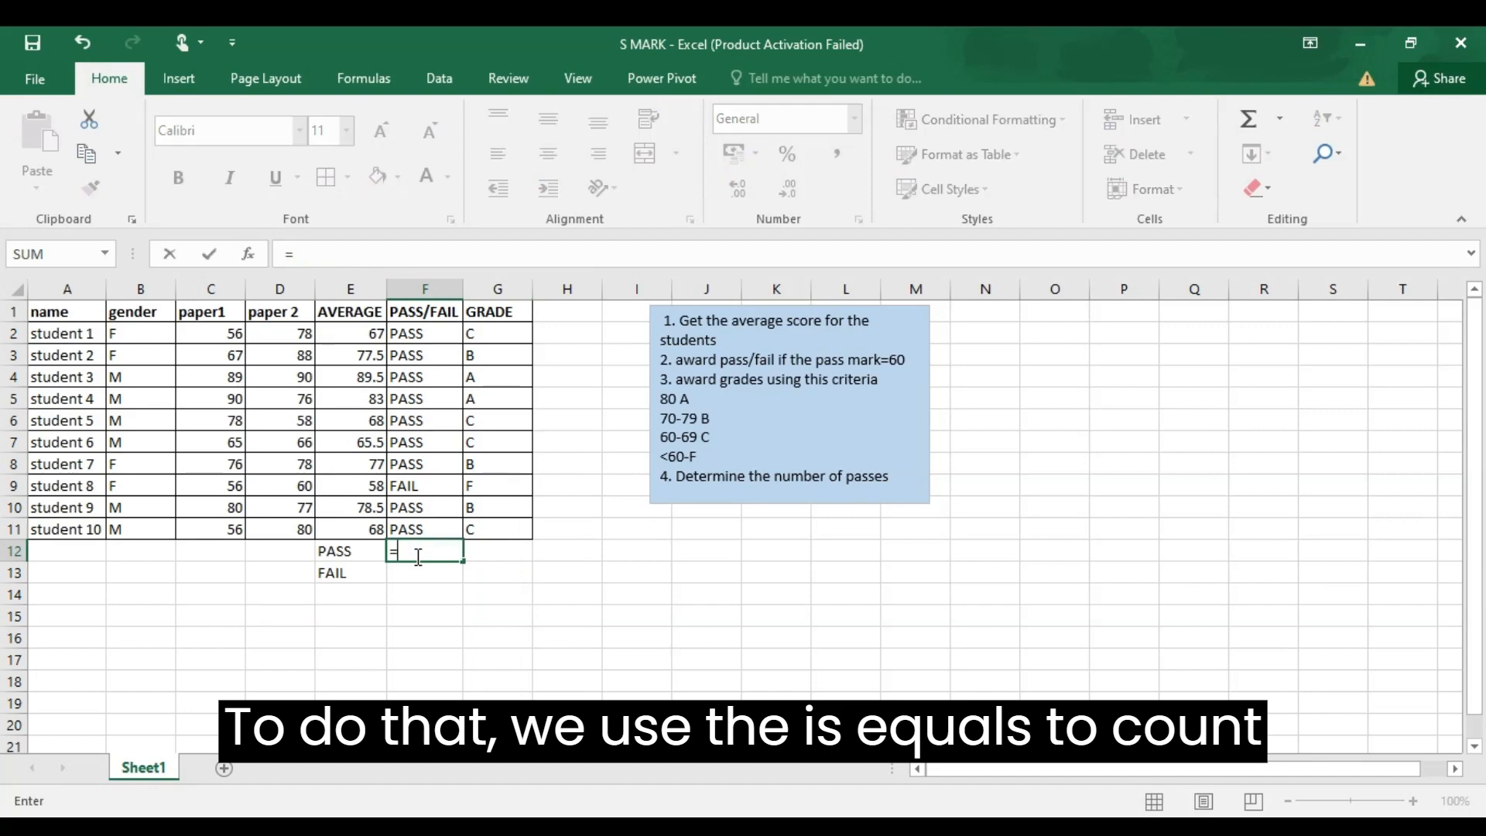
text(COUN)
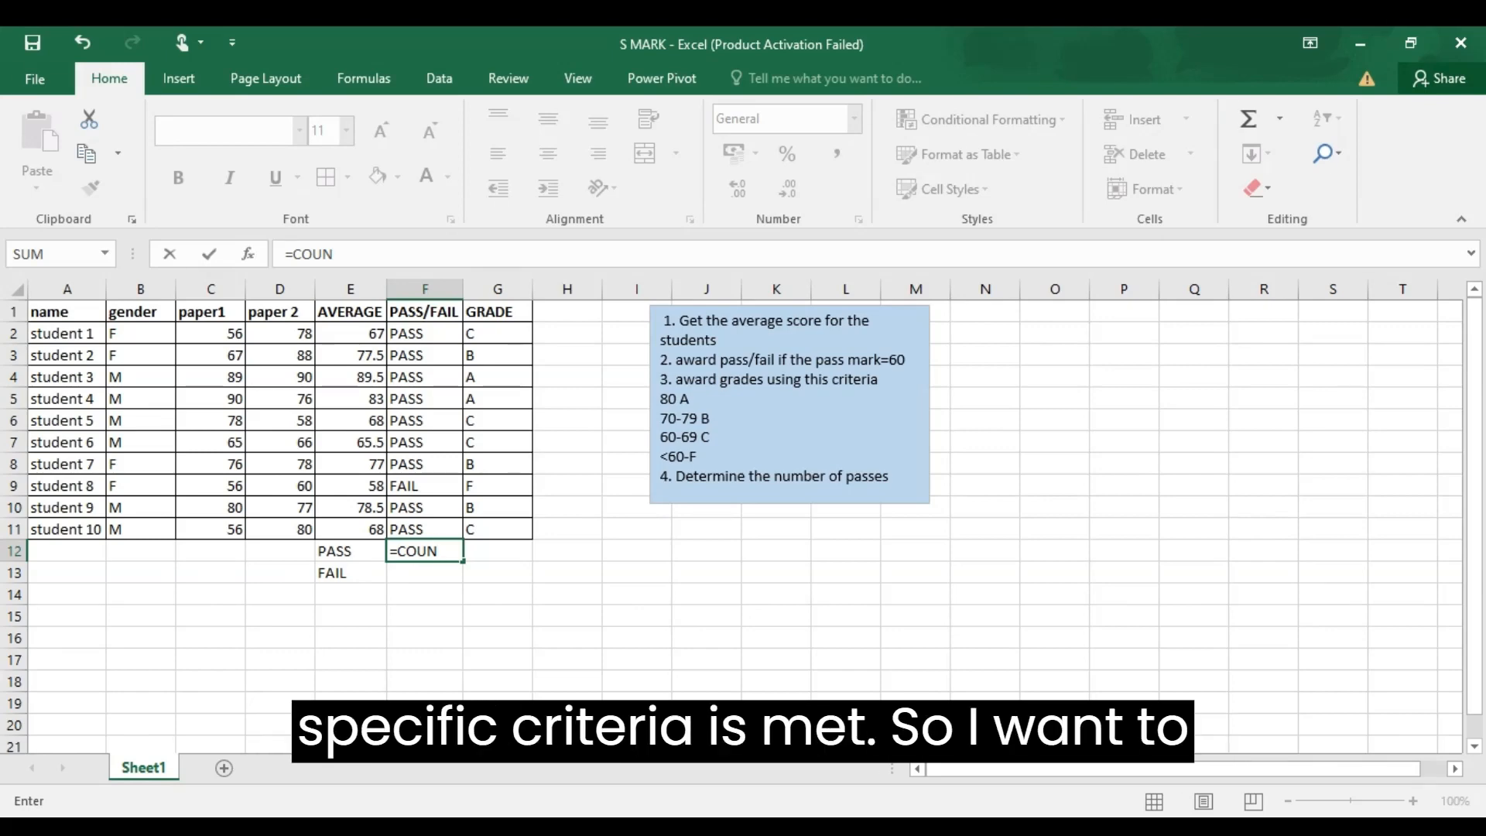
text(TIF()
click(418, 341)
drag(418, 340, 427, 522)
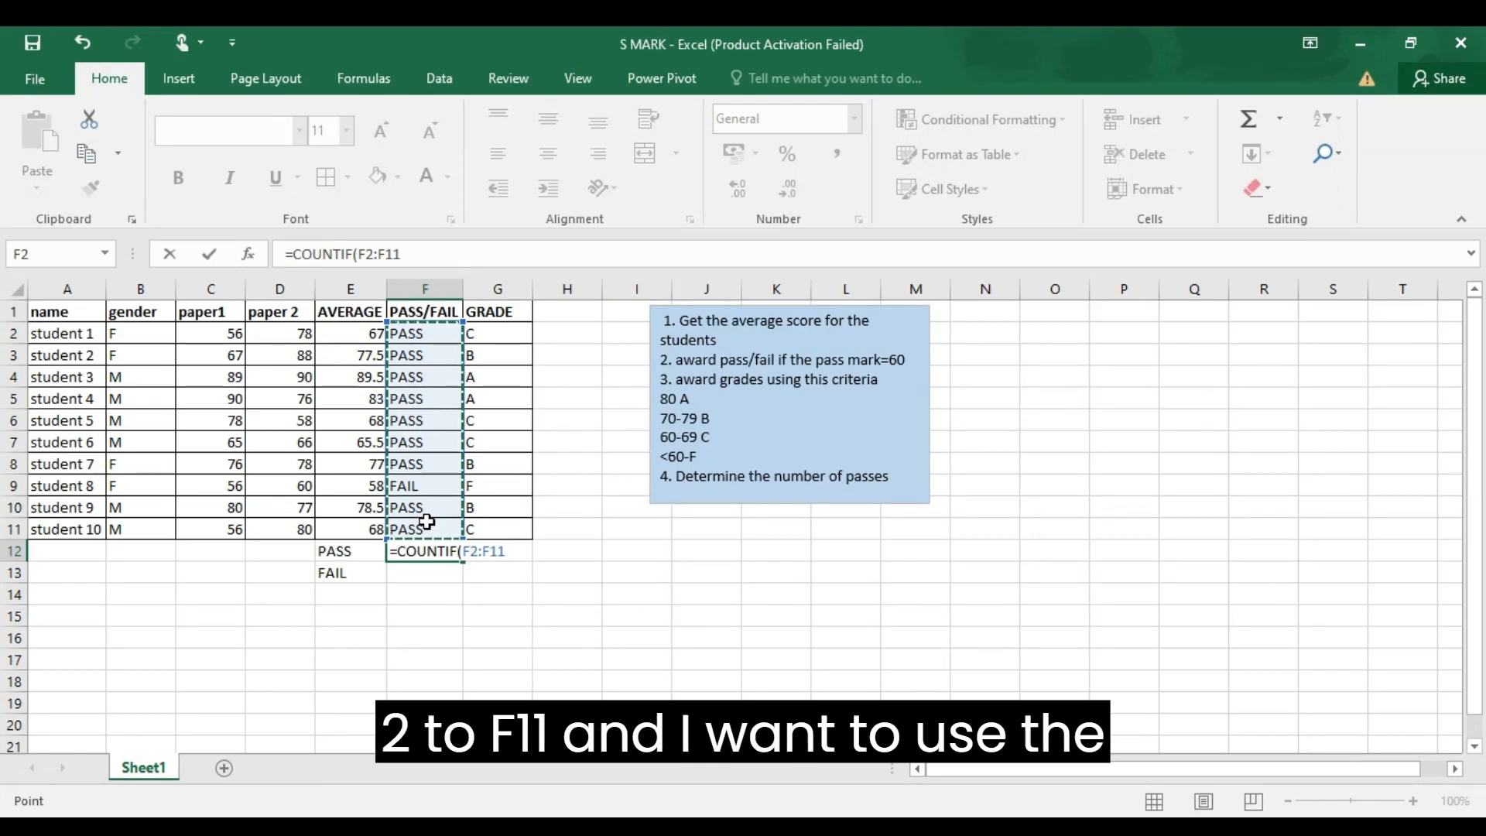
text(,)
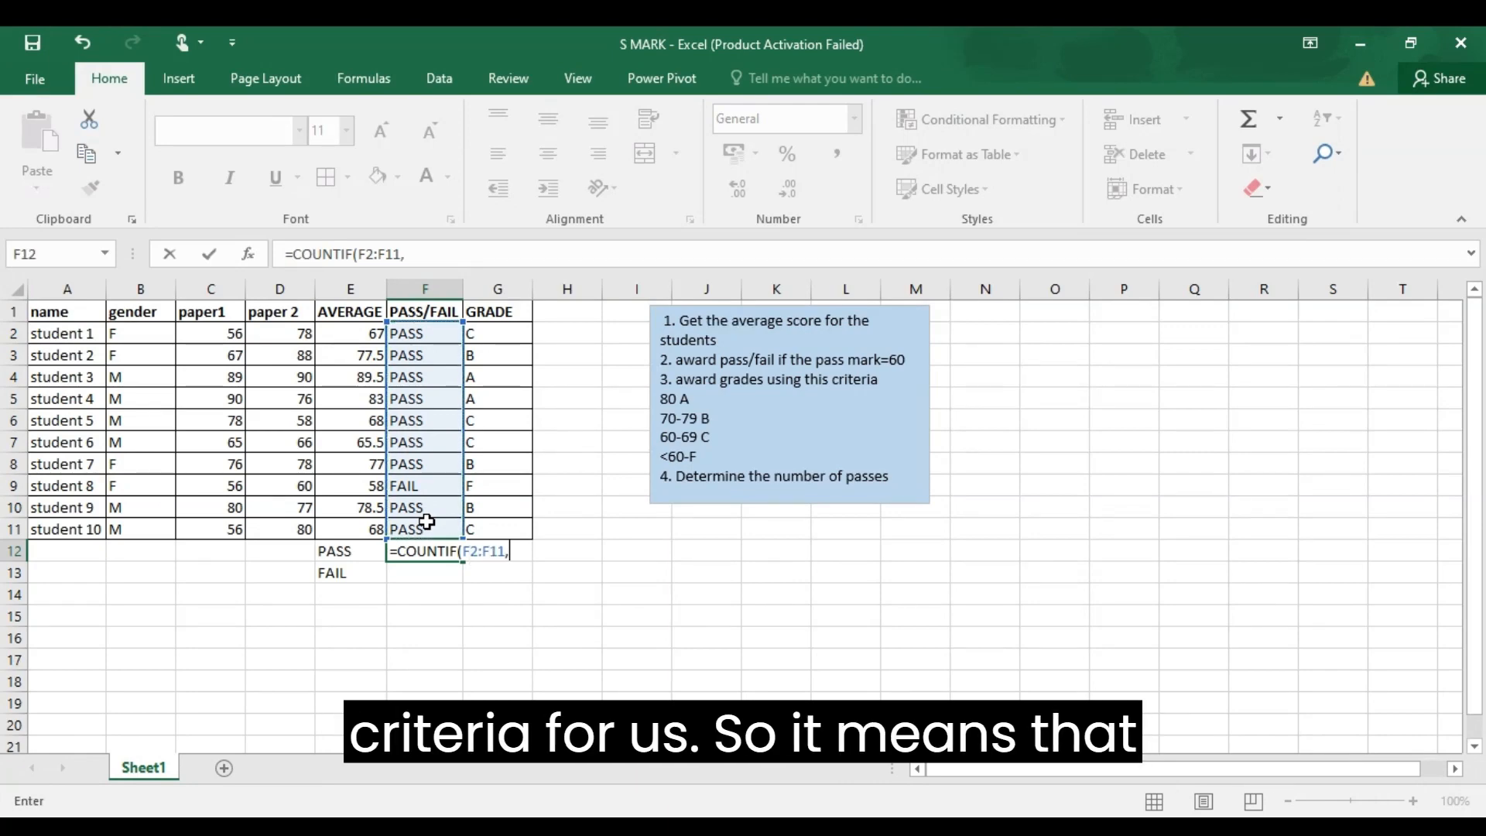
text("")
click(517, 553)
text(P)
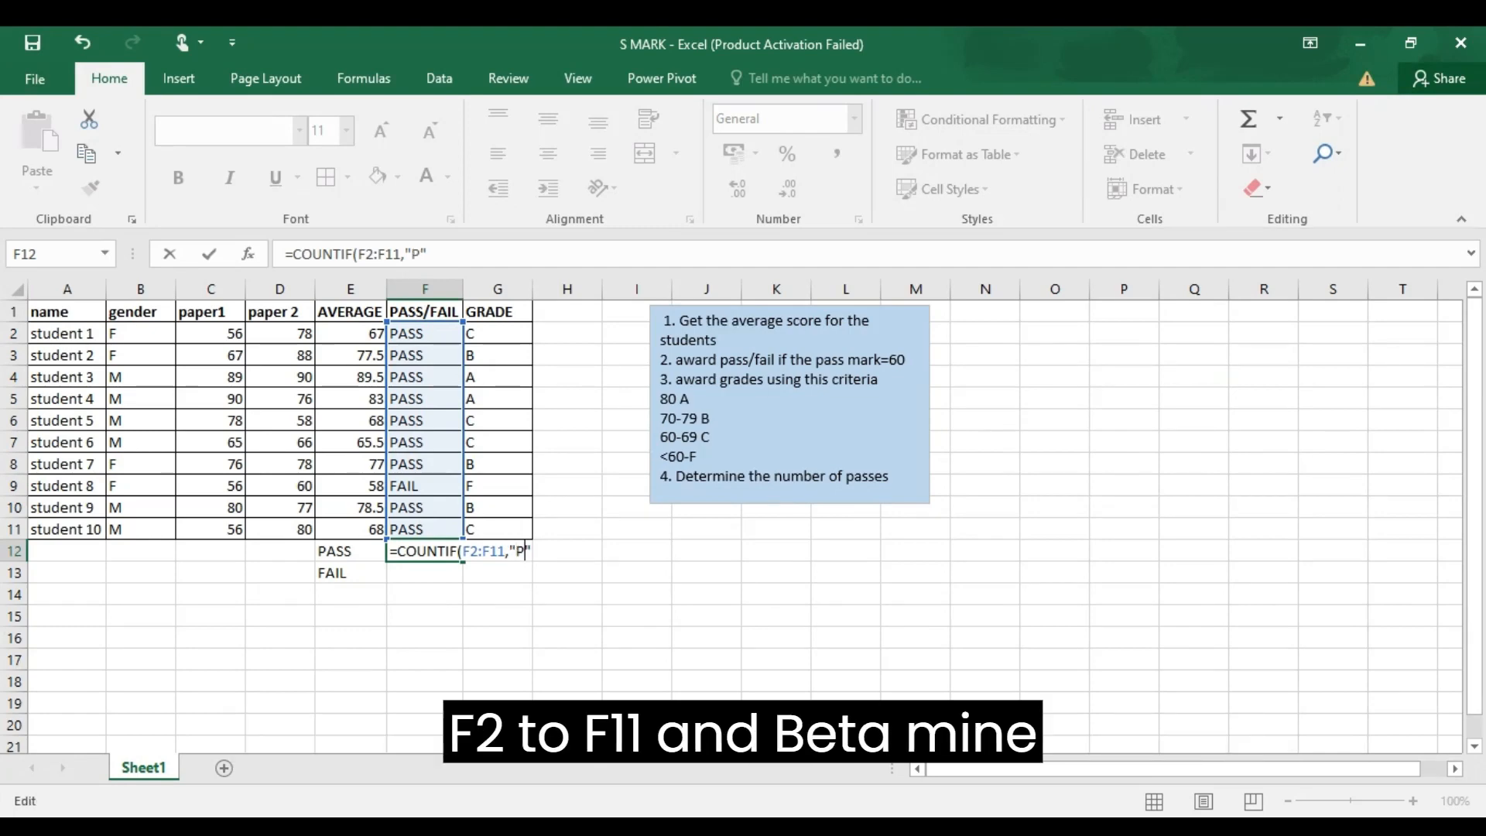
text(ASS)
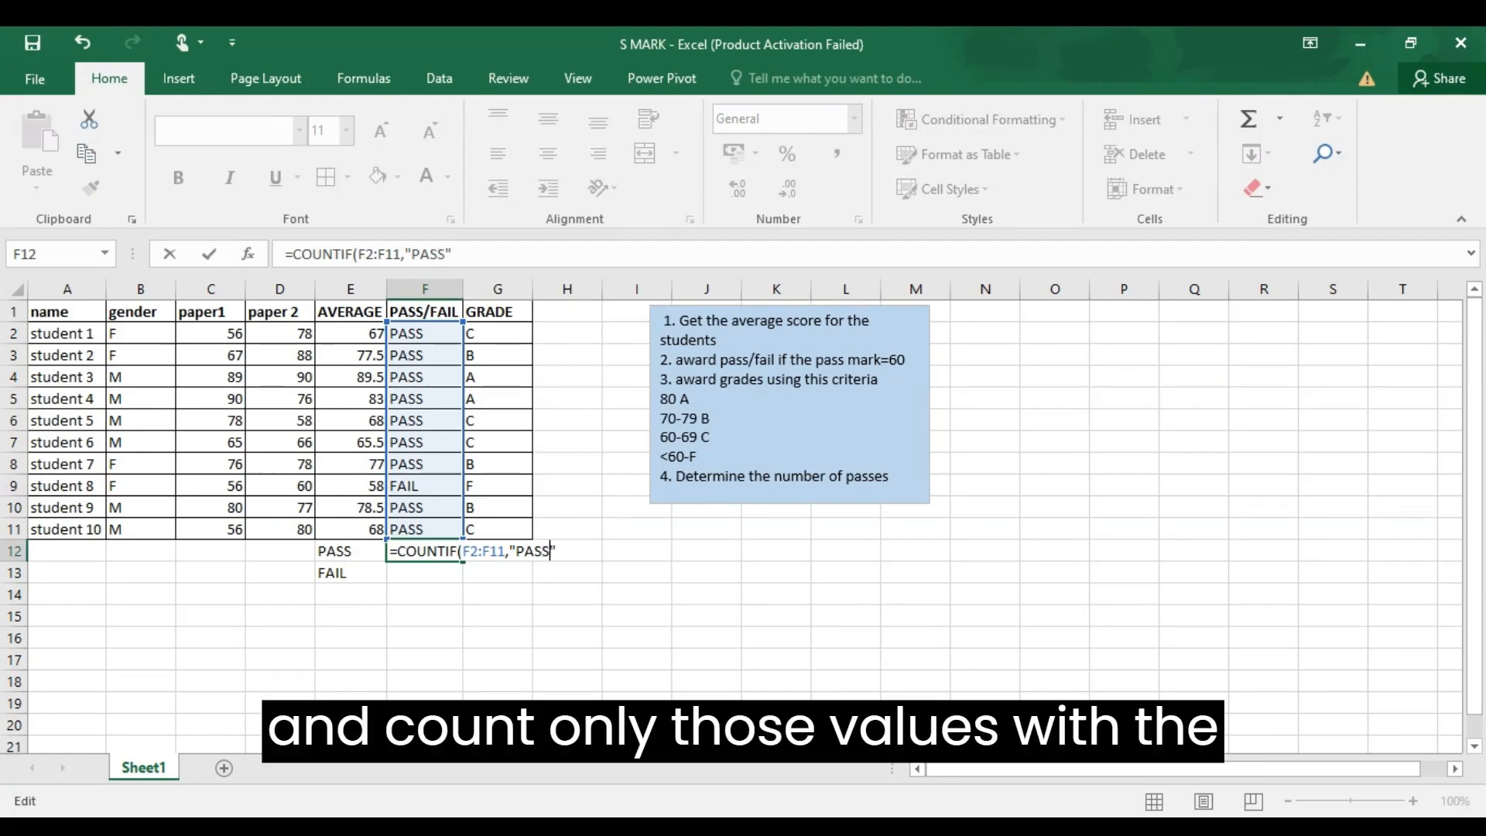
key(Return)
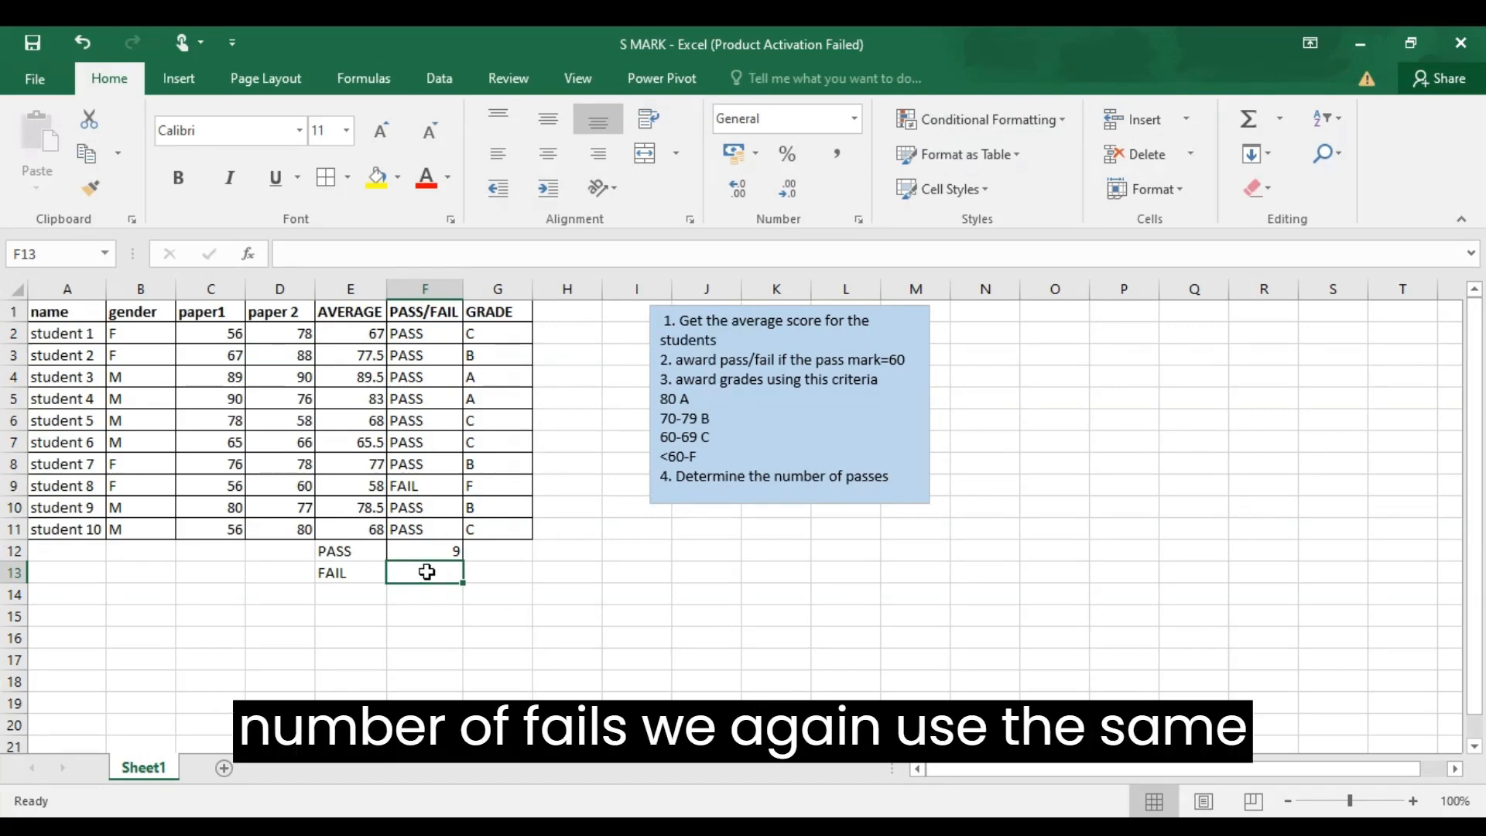
Count the failing students in F13 with a COUNTIF formula over F2:F11 using the criterion "FAIL".
text(=)
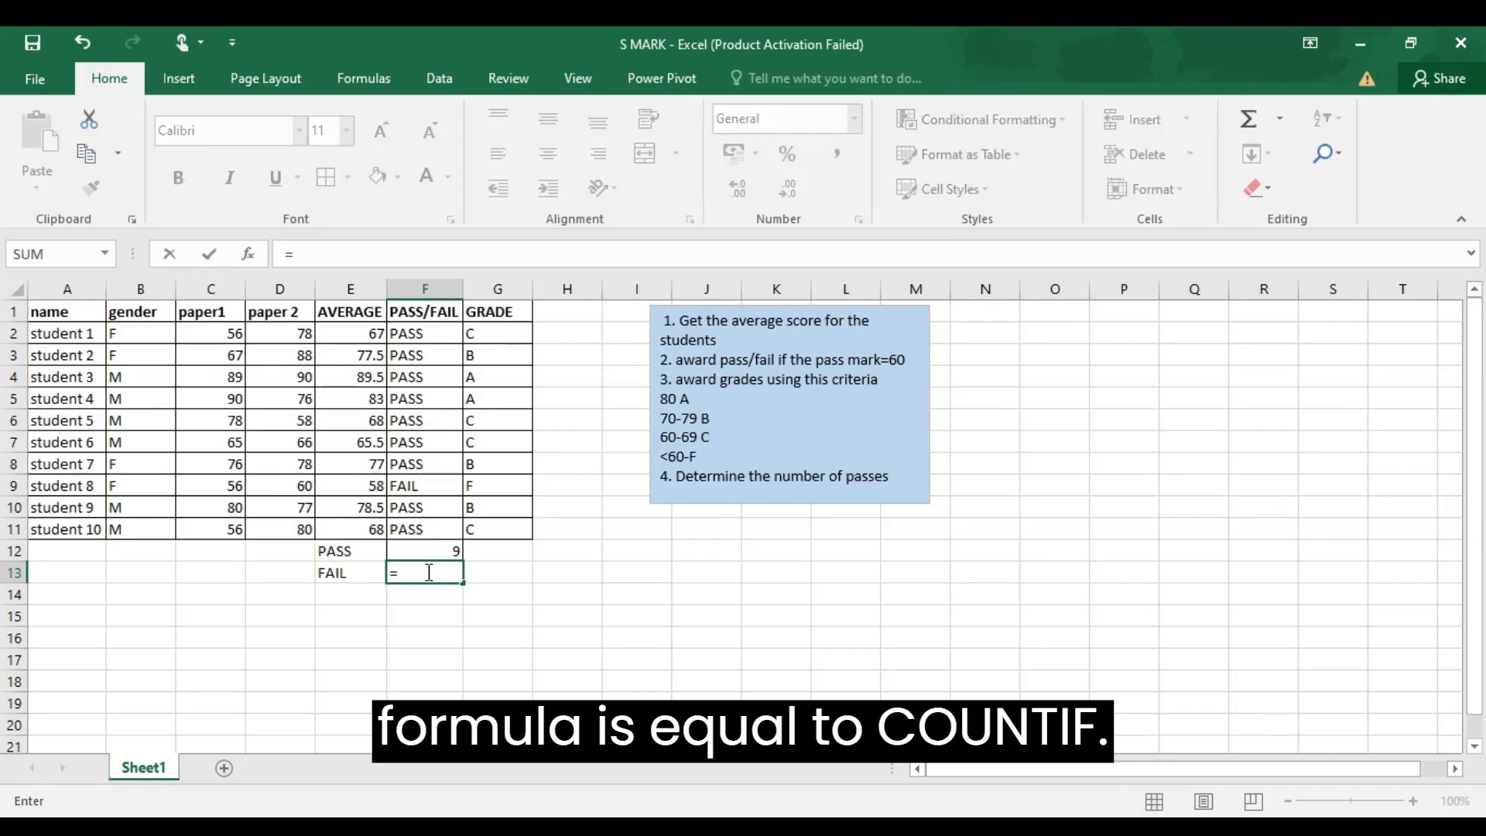
text(COUN)
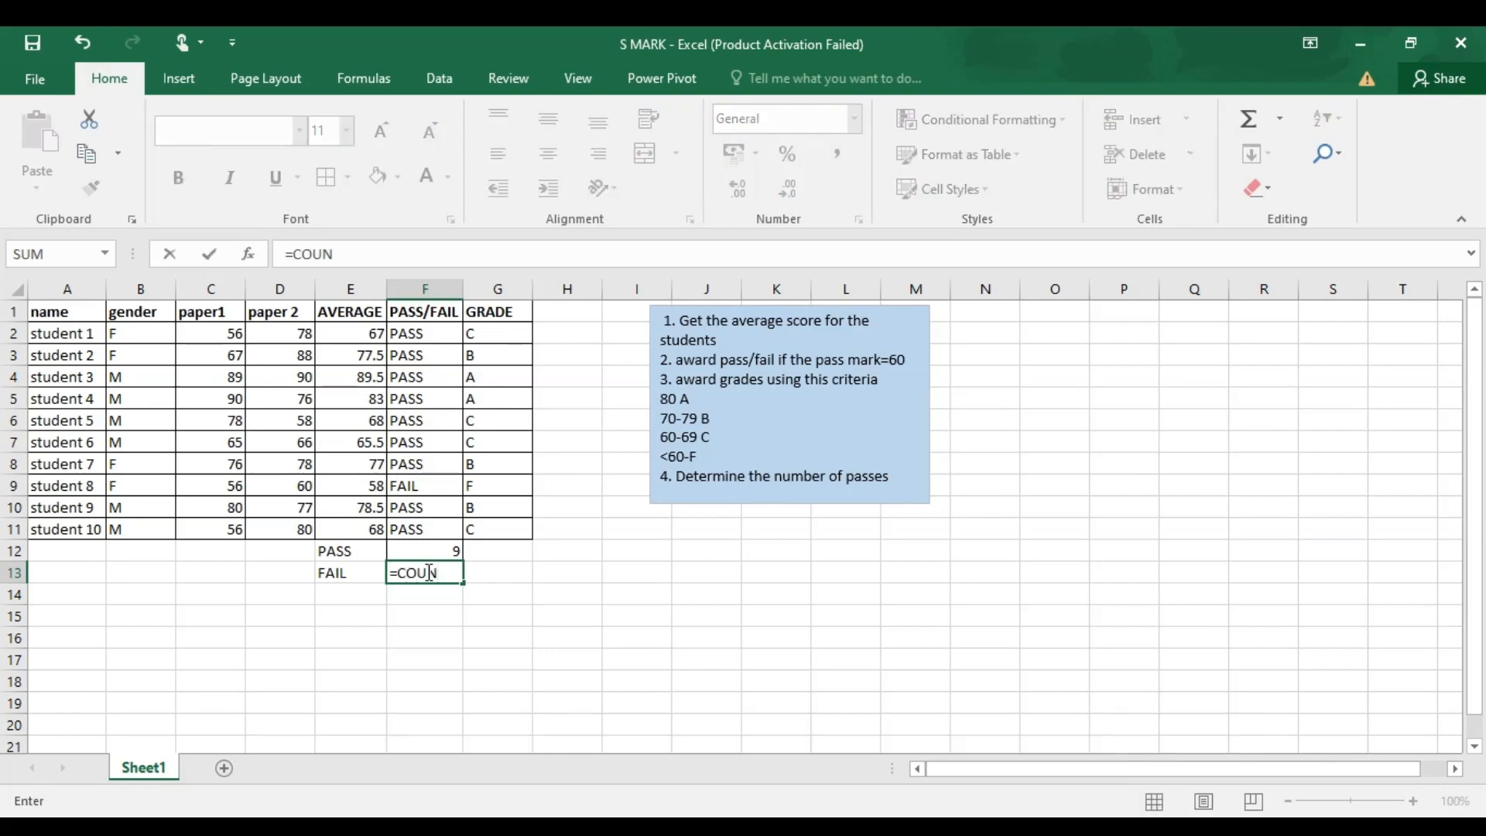
text(TIF()
drag(413, 332, 426, 520)
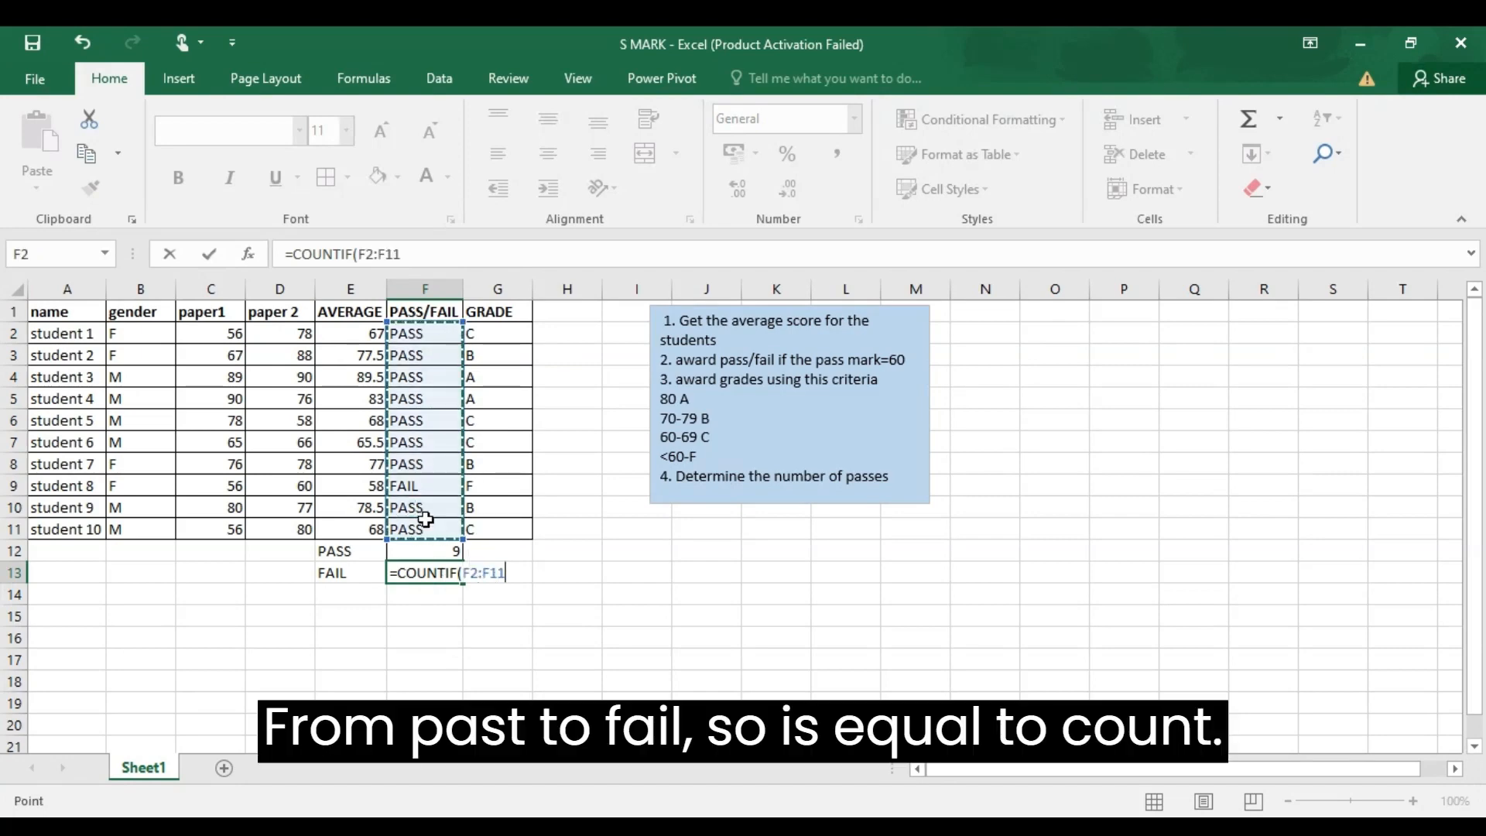
text(,)
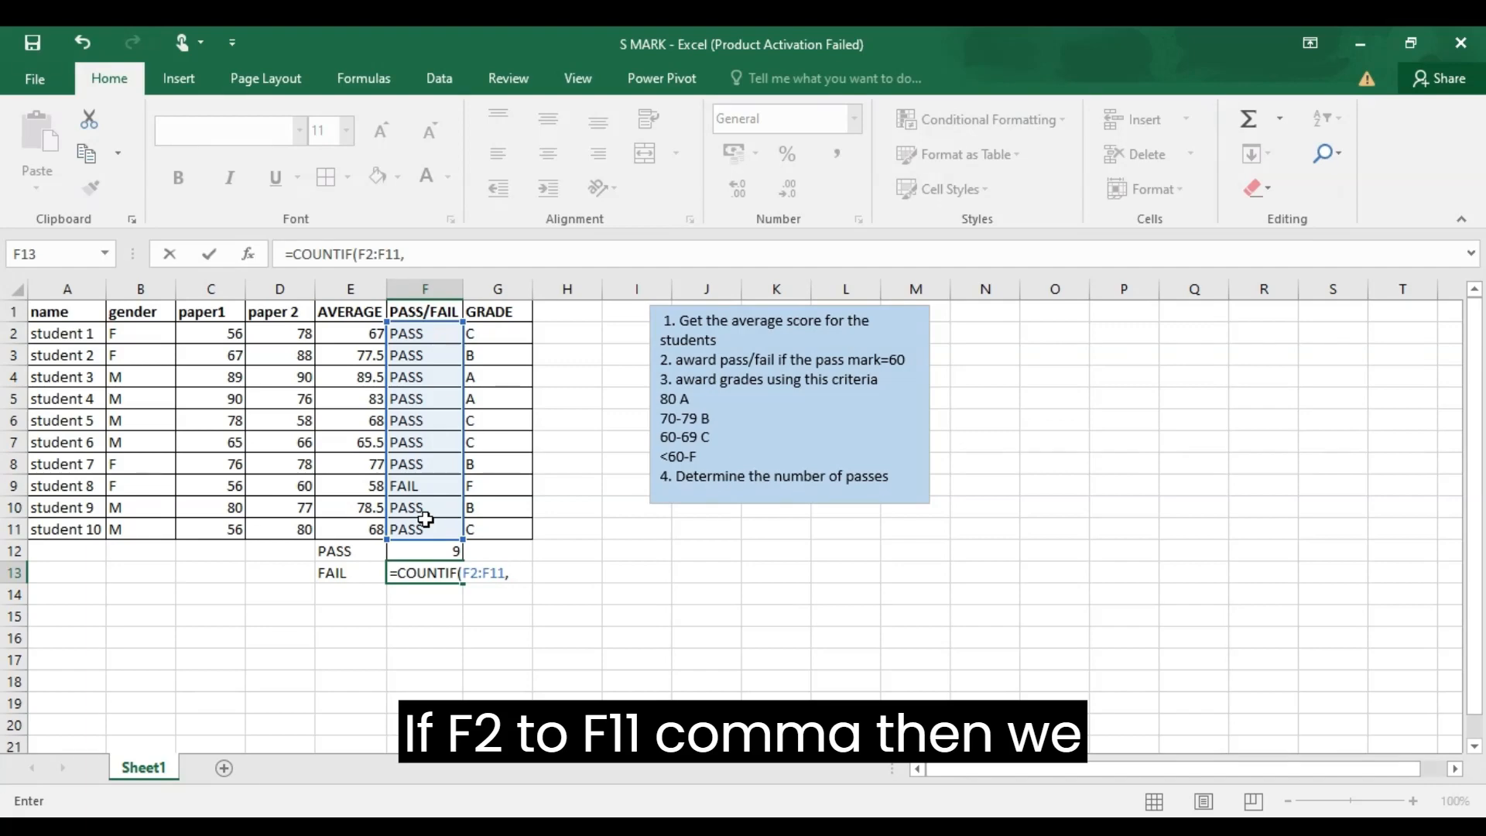
text("")
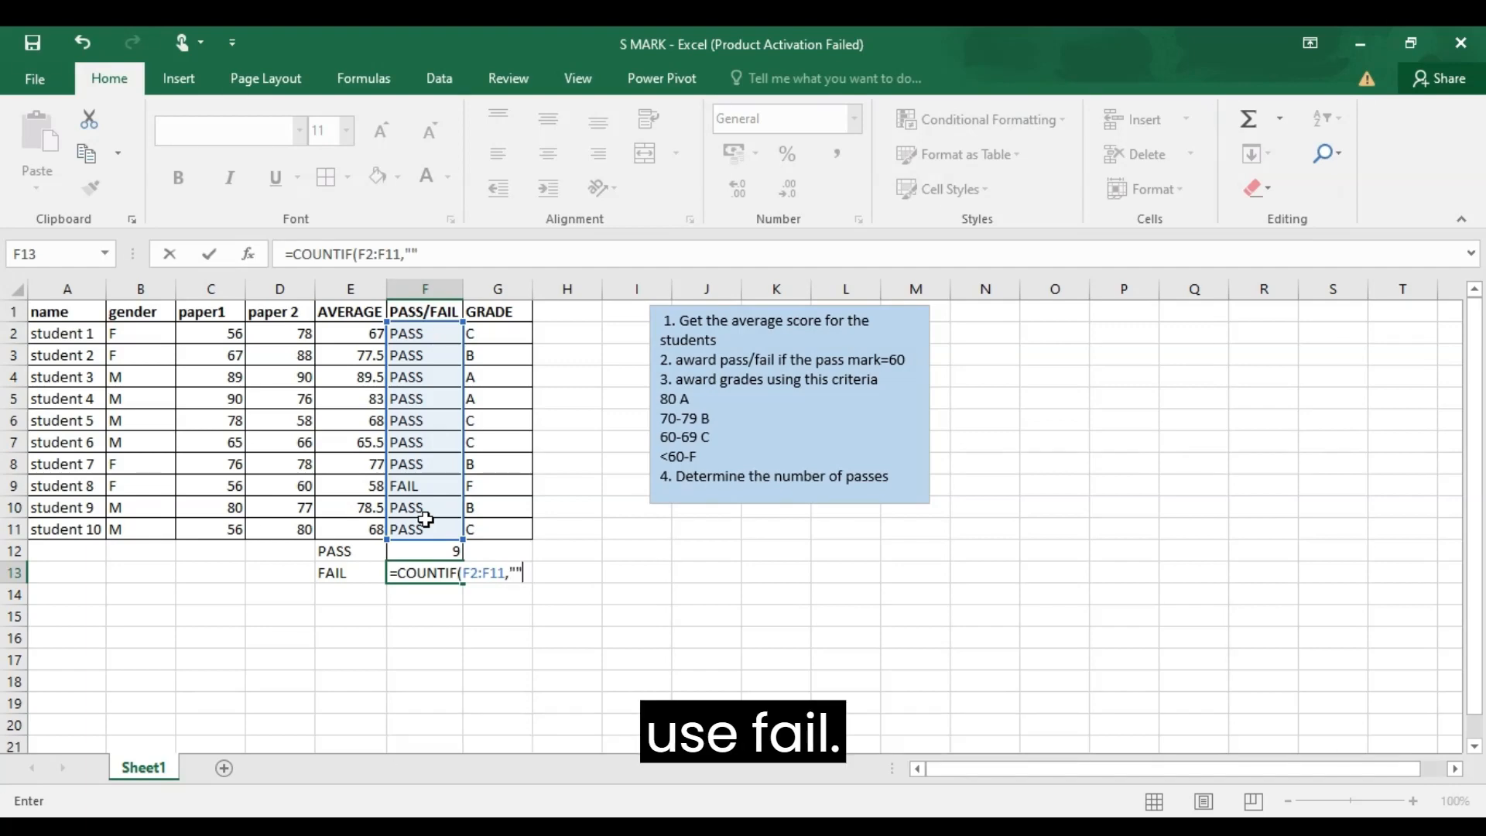
click(516, 573)
text(FAIL)
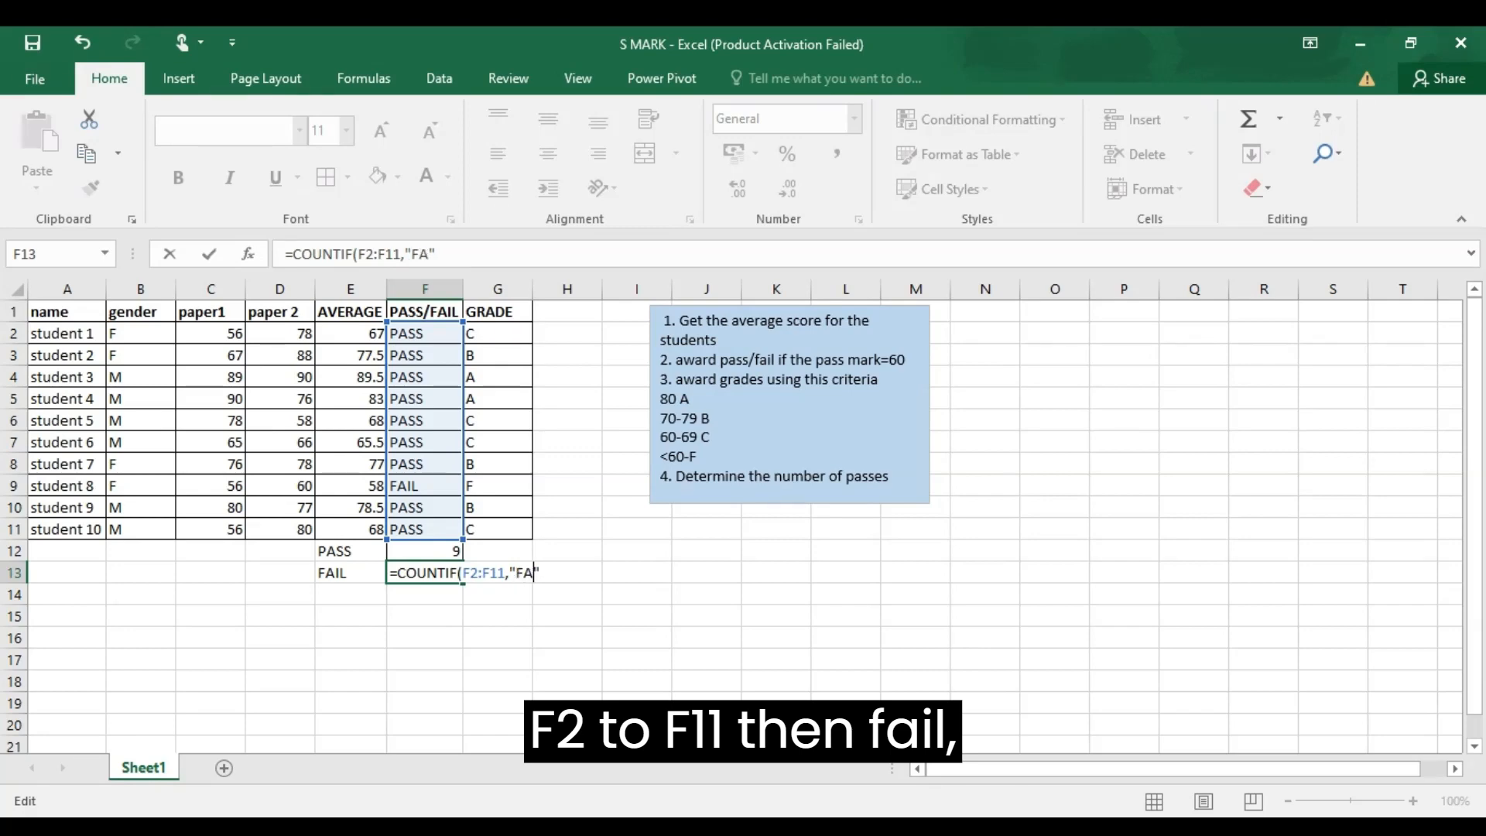
key(Return)
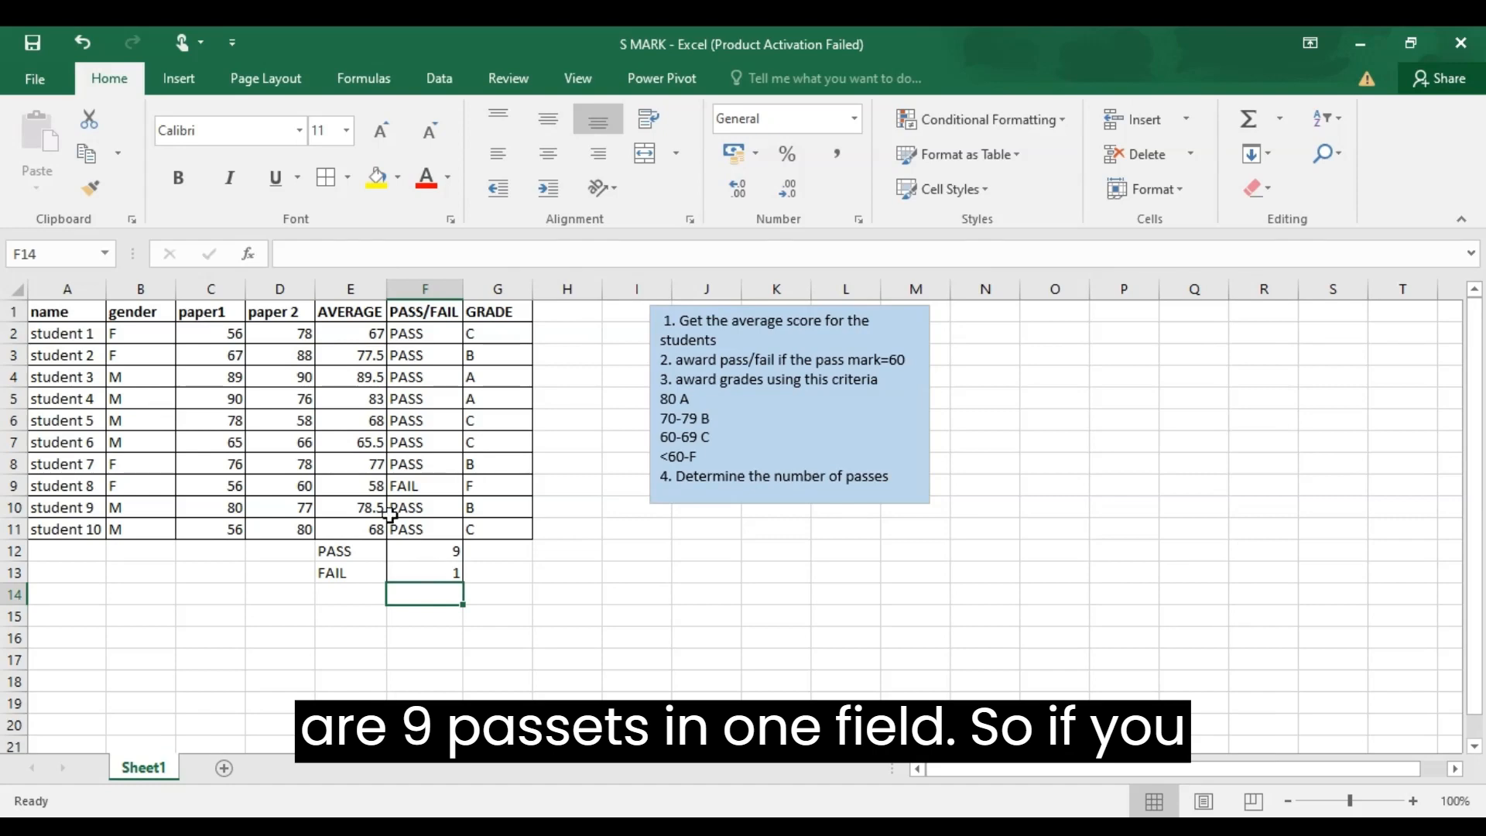
Change student 5's paper1 mark in C6 to 40 to test the formulas.
click(237, 421)
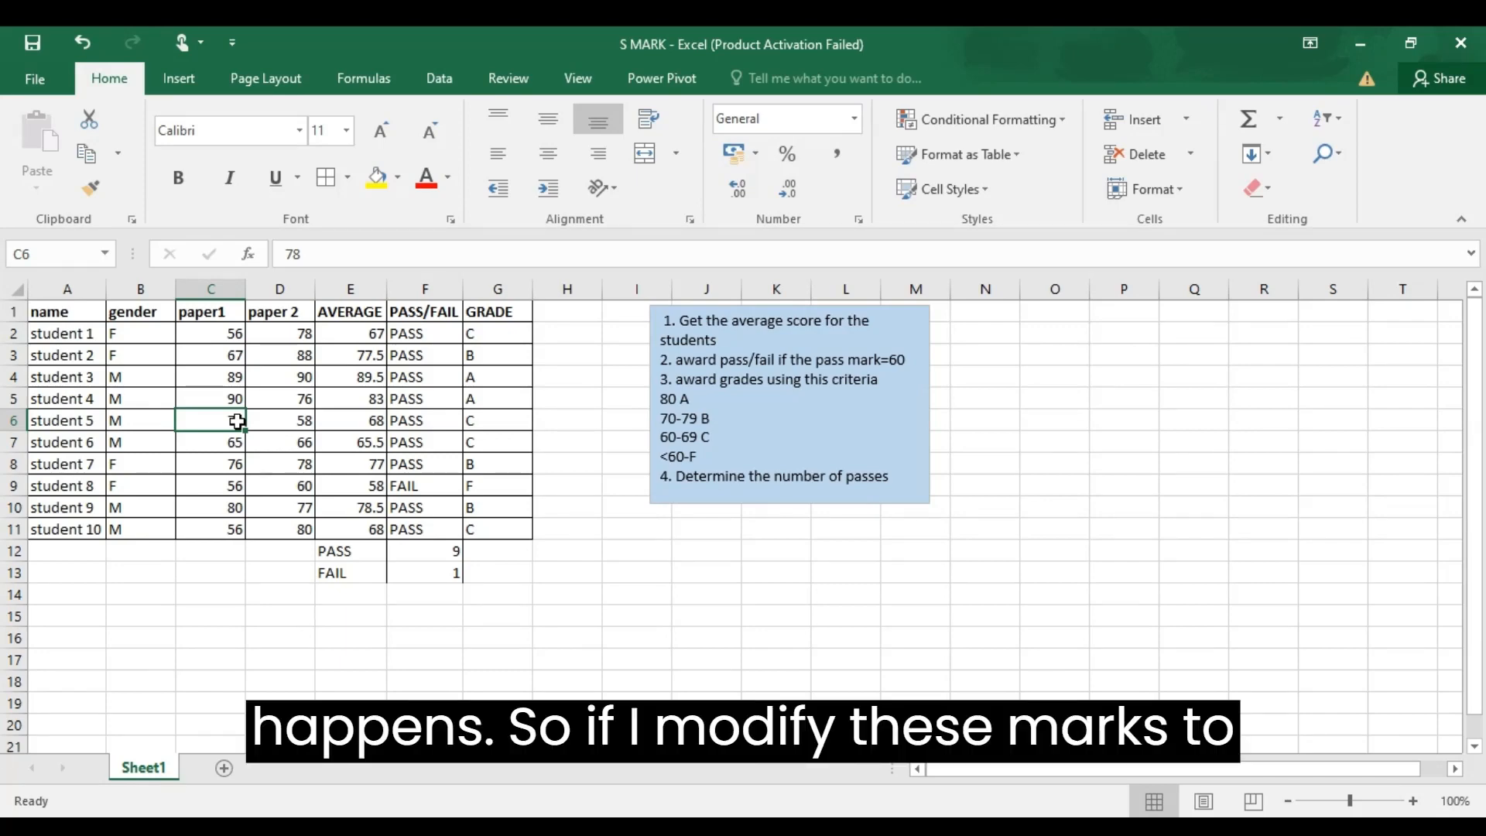
text(40)
key(Return)
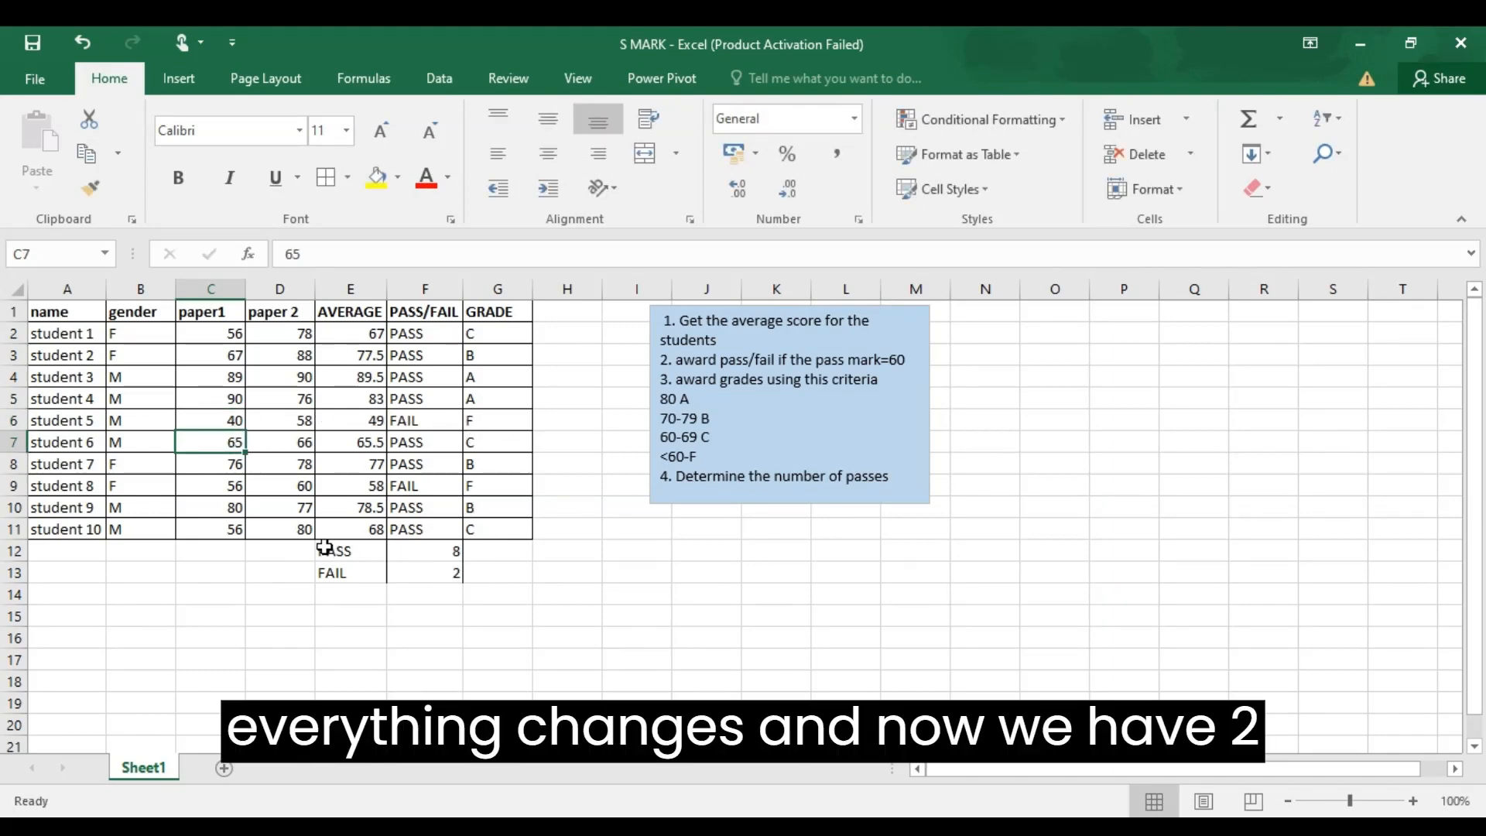
Apply all borders to the pass and fail summary cells E12:F13.
drag(334, 551, 430, 579)
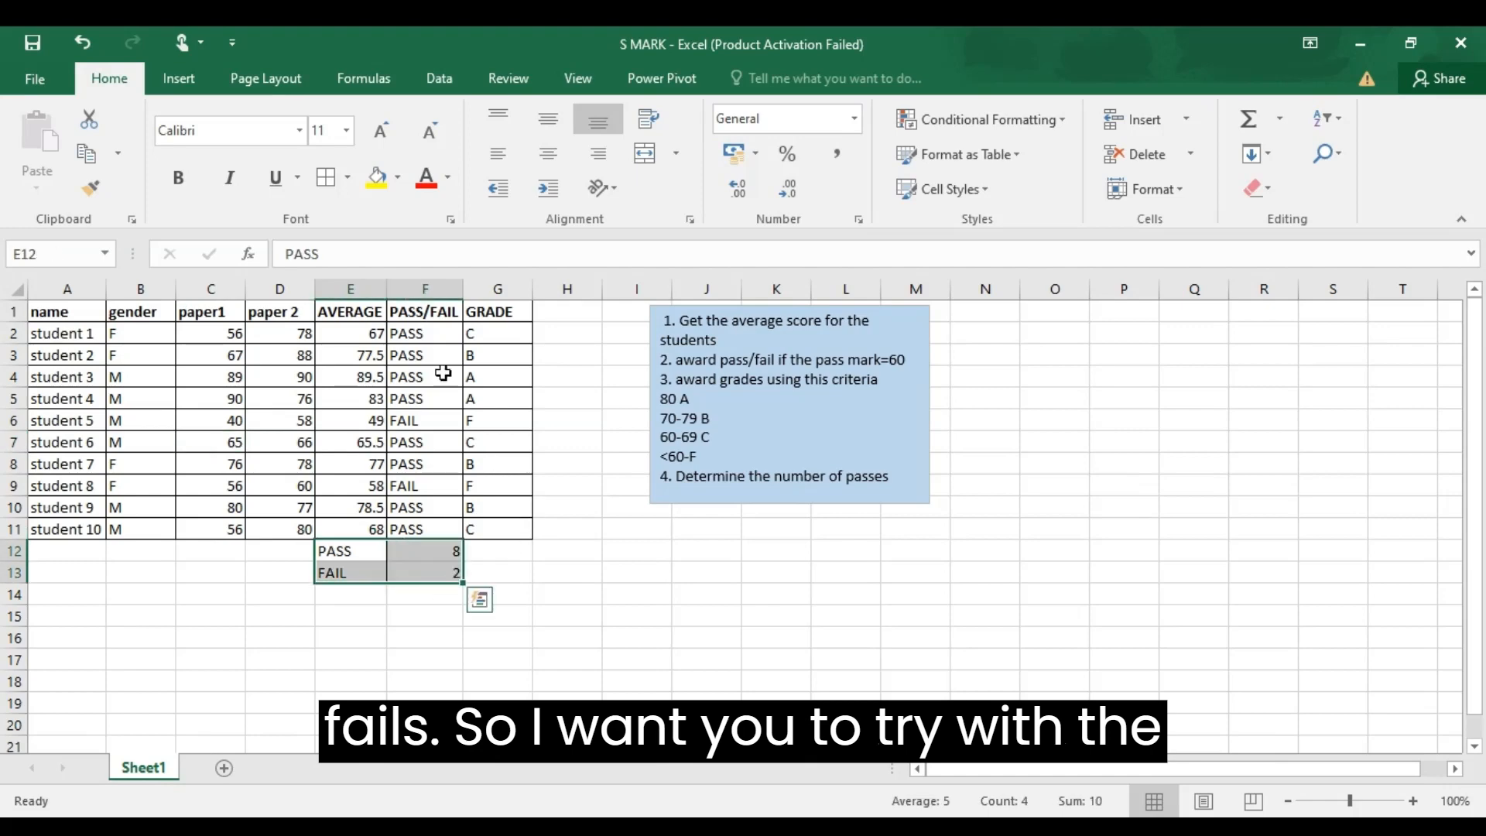
click(329, 185)
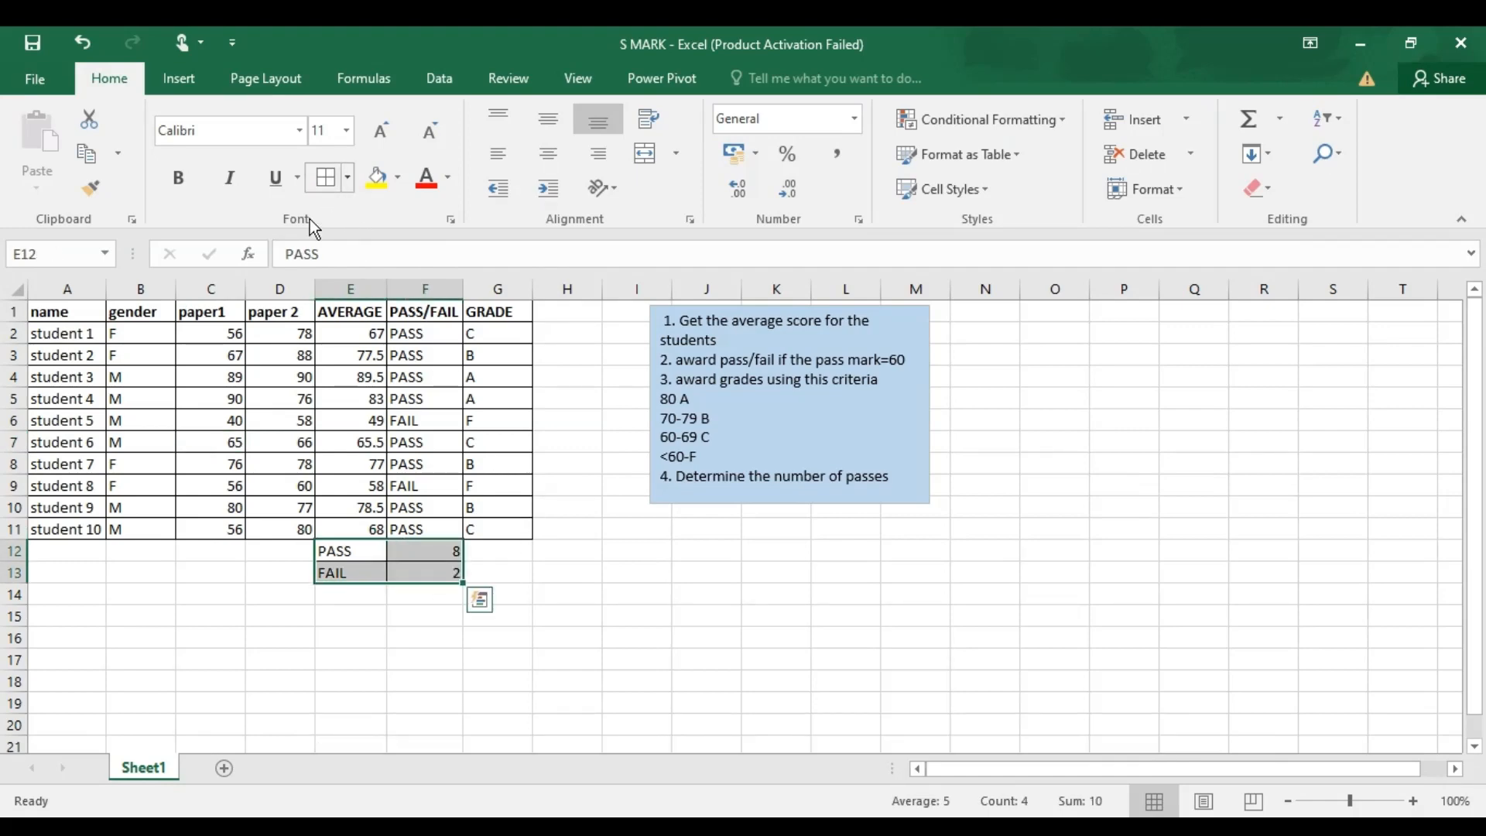
click(295, 290)
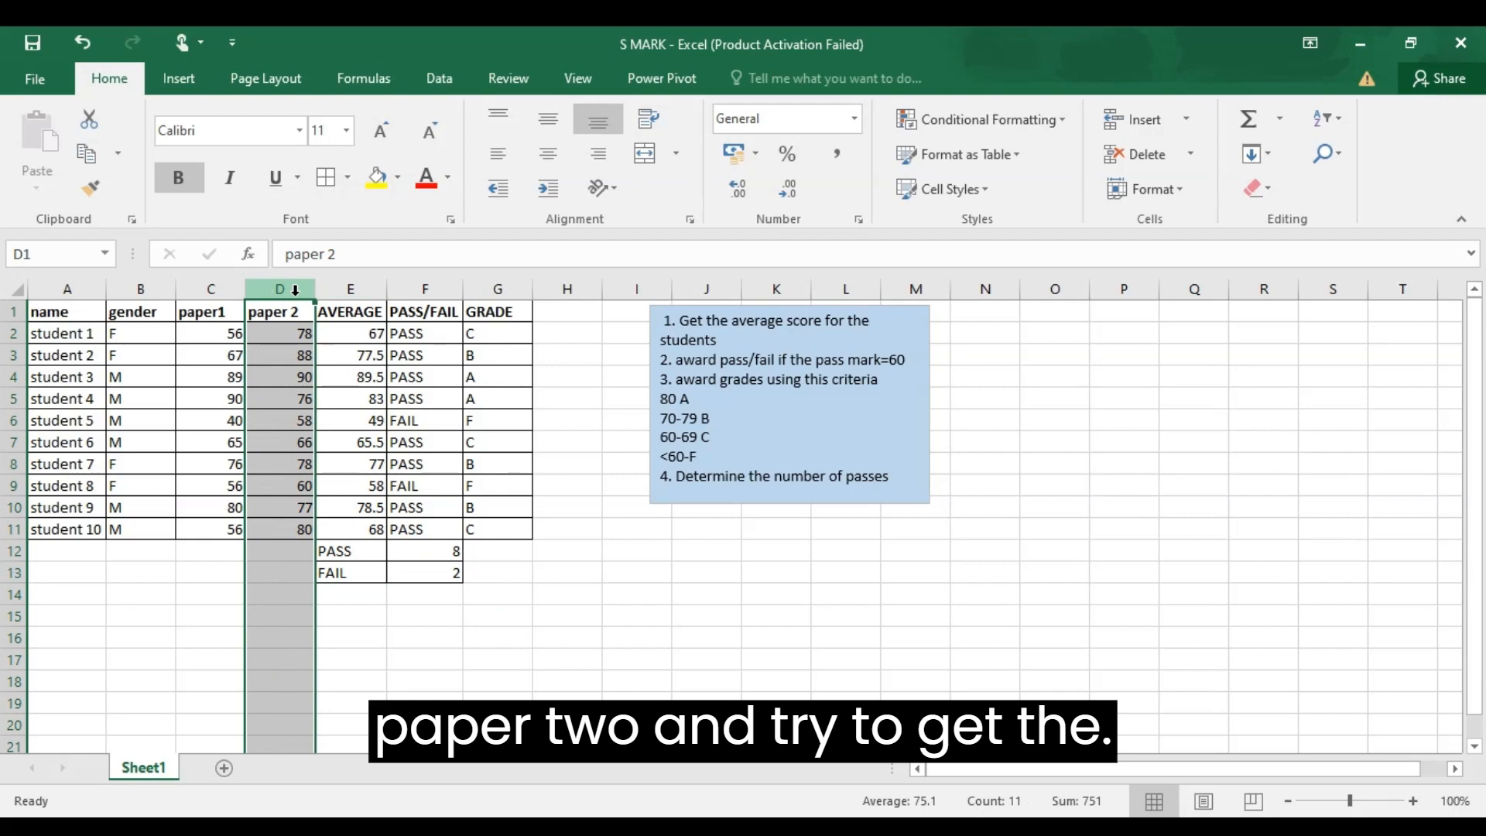
click(414, 292)
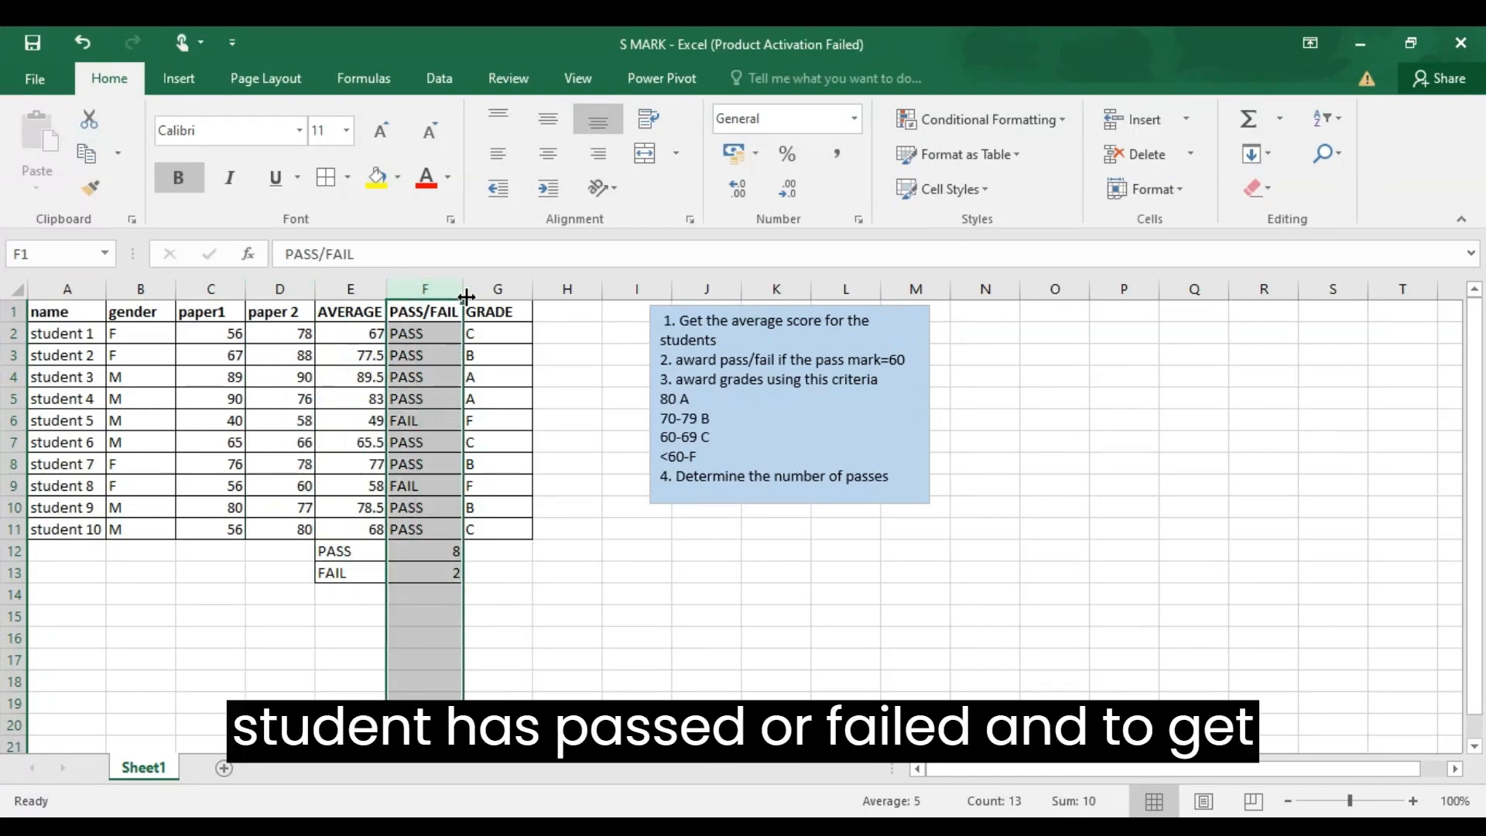
click(494, 291)
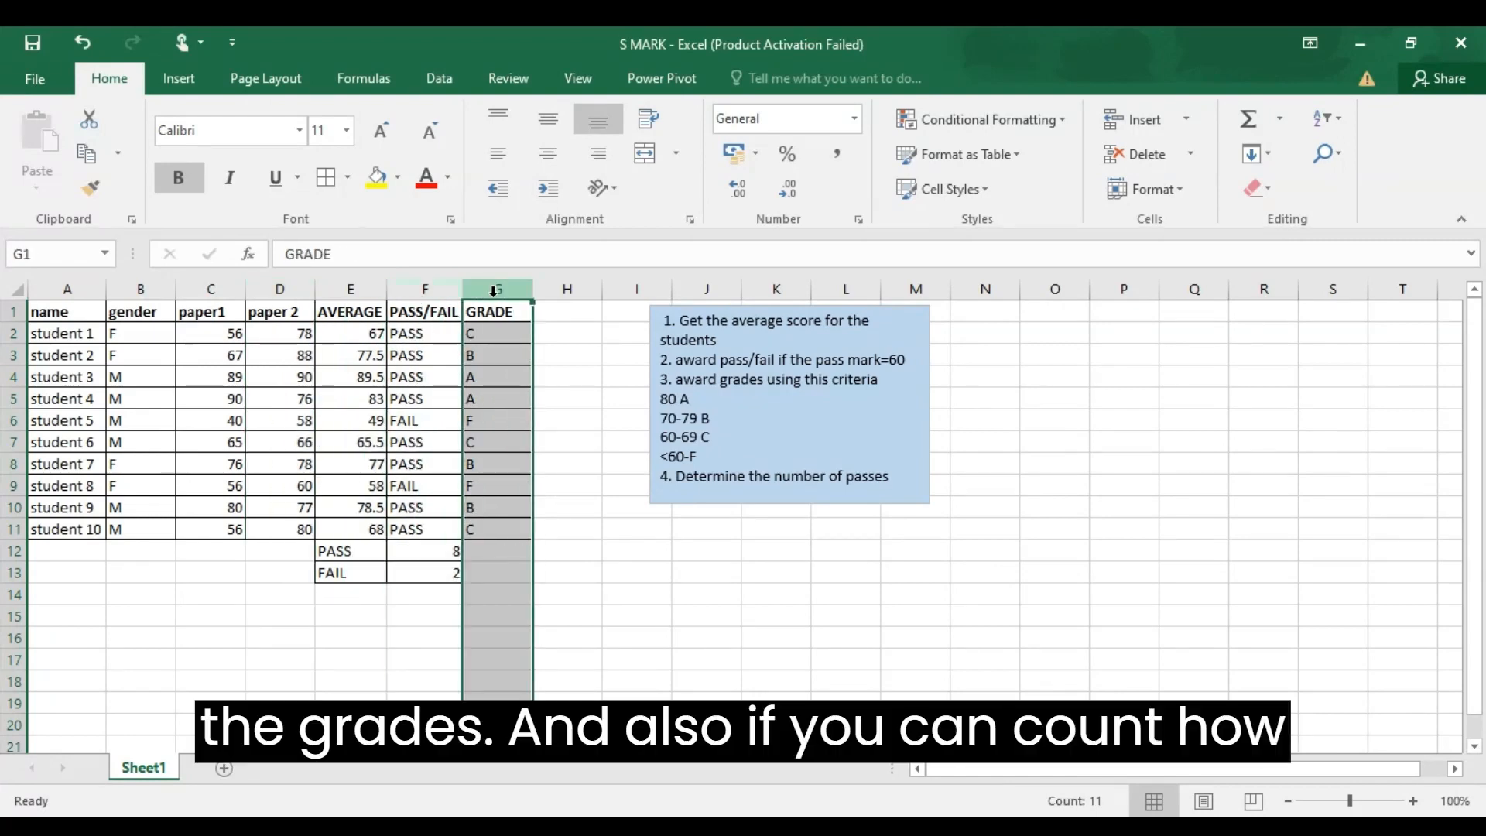